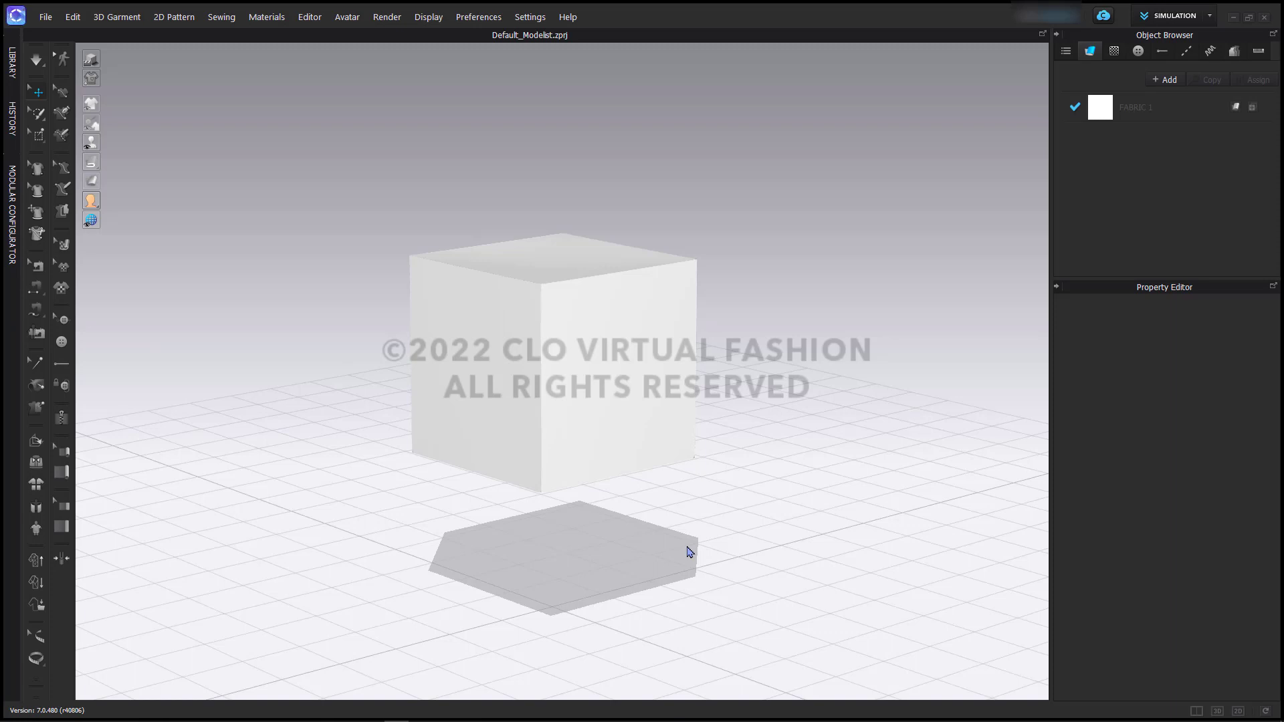
pyautogui.click(591, 393)
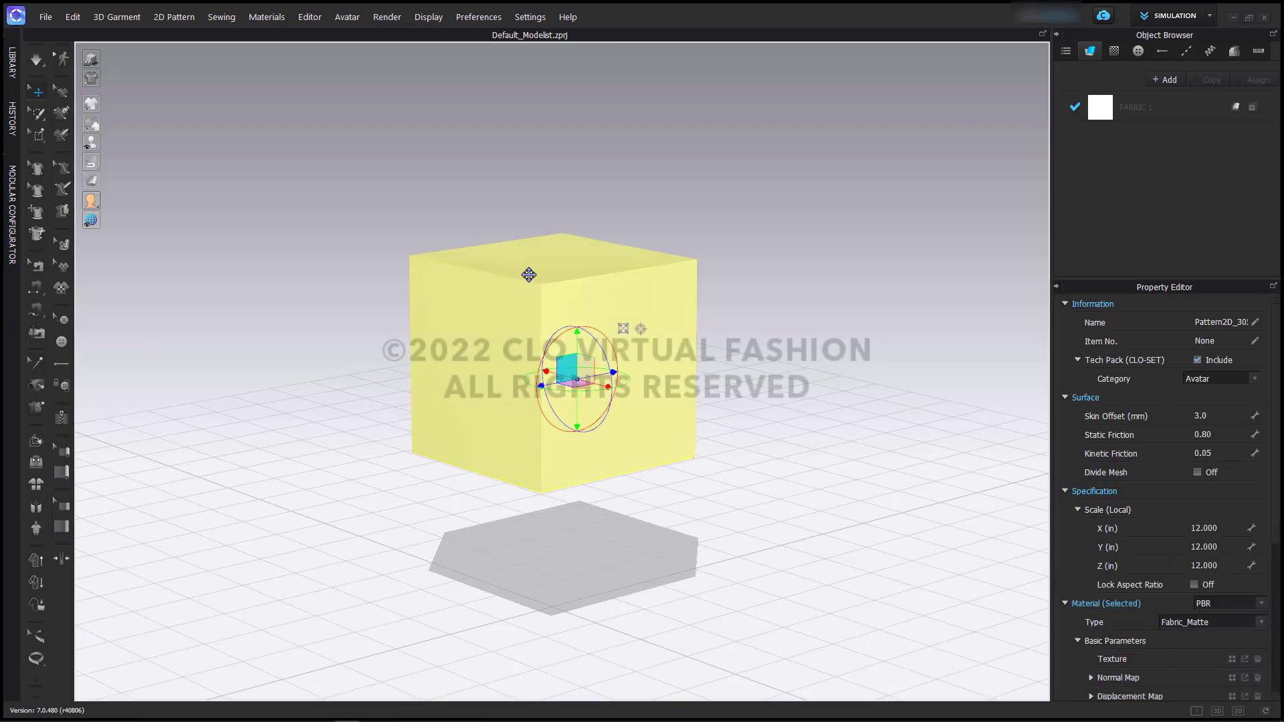
pyautogui.click(464, 158)
pyautogui.click(485, 361)
pyautogui.click(485, 362)
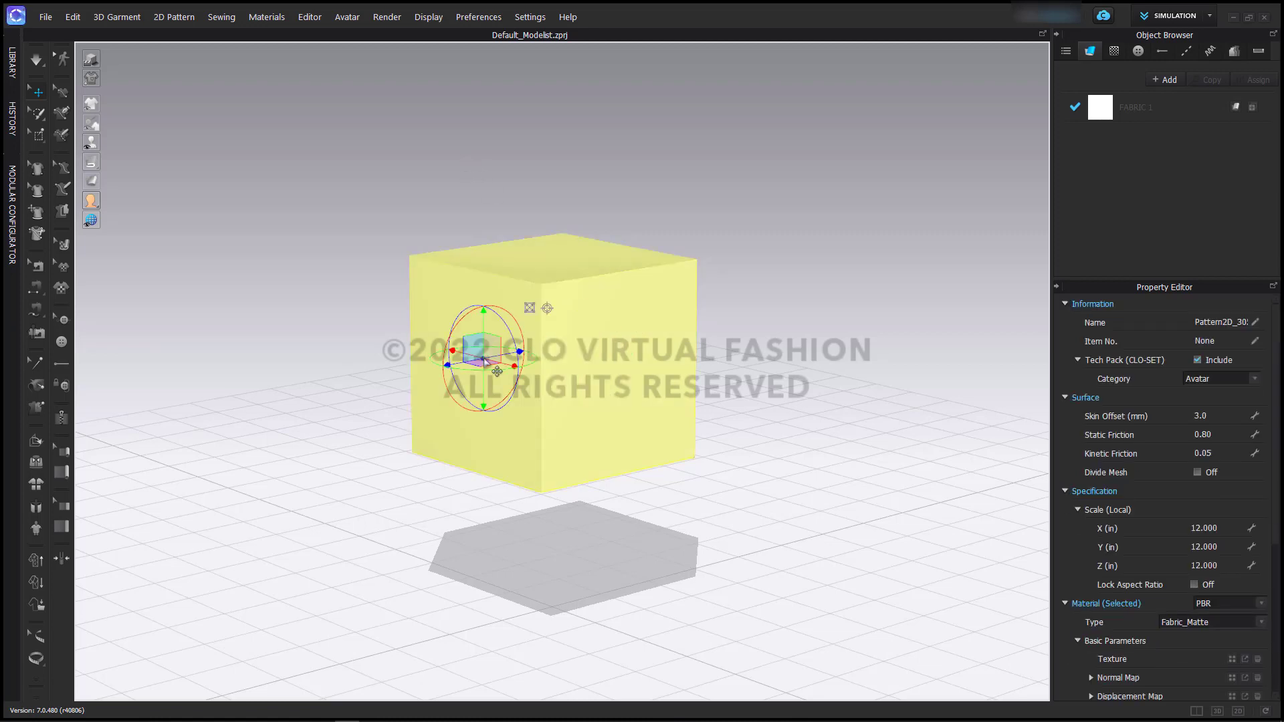
pyautogui.click(550, 266)
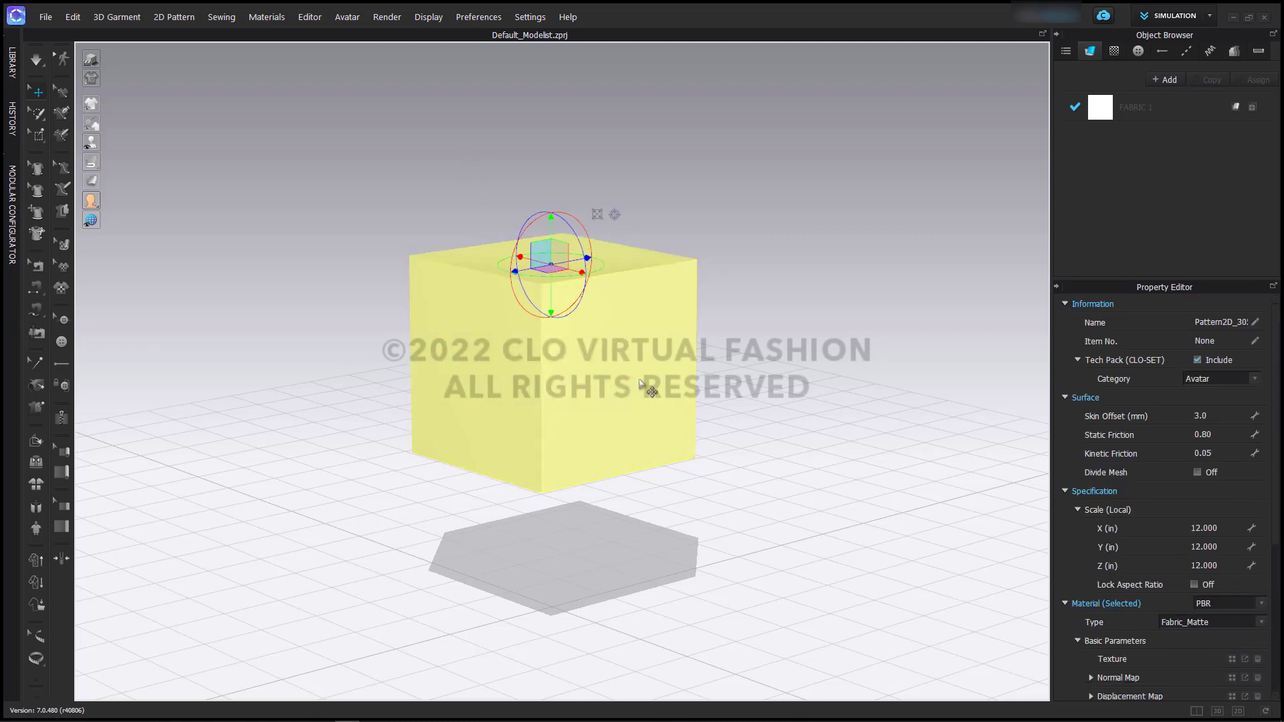
pyautogui.click(863, 288)
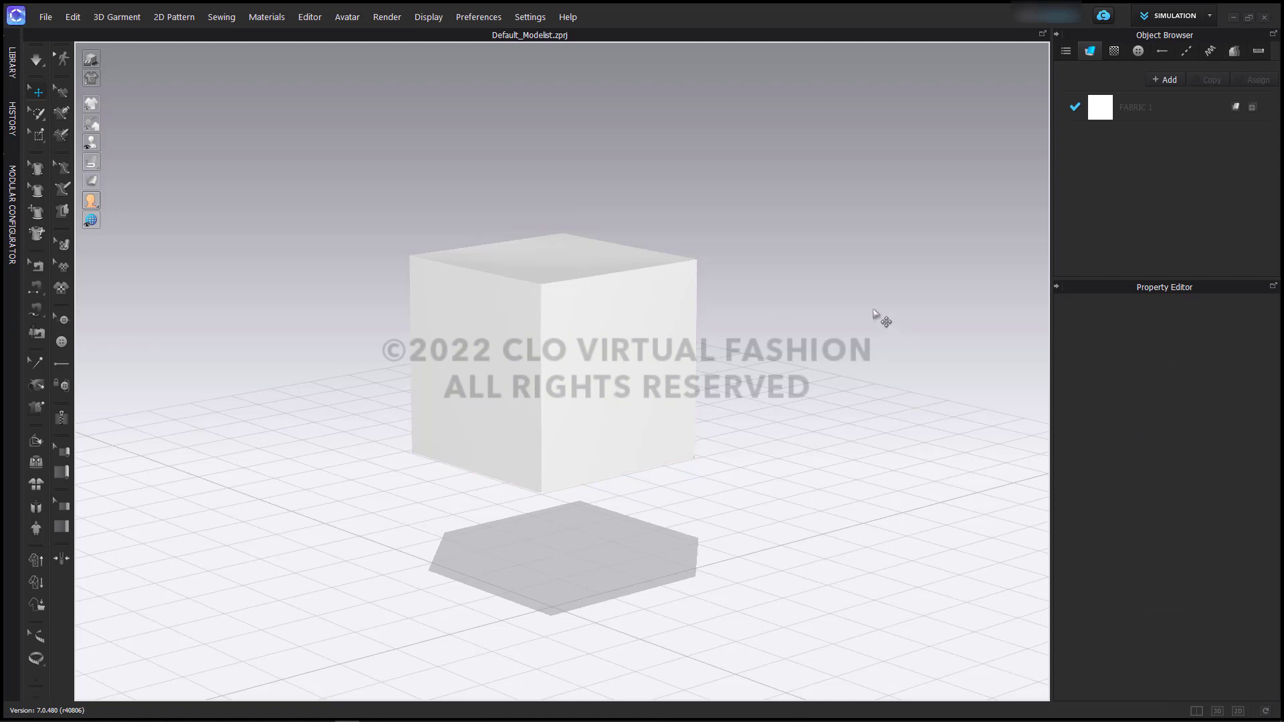
# Open the Avatar Editor to work on the cube avatar's arrangement settings
pyautogui.moveTo(548, 189); pyautogui.dragTo(323, 238, button='middle')
pyautogui.click(348, 18)
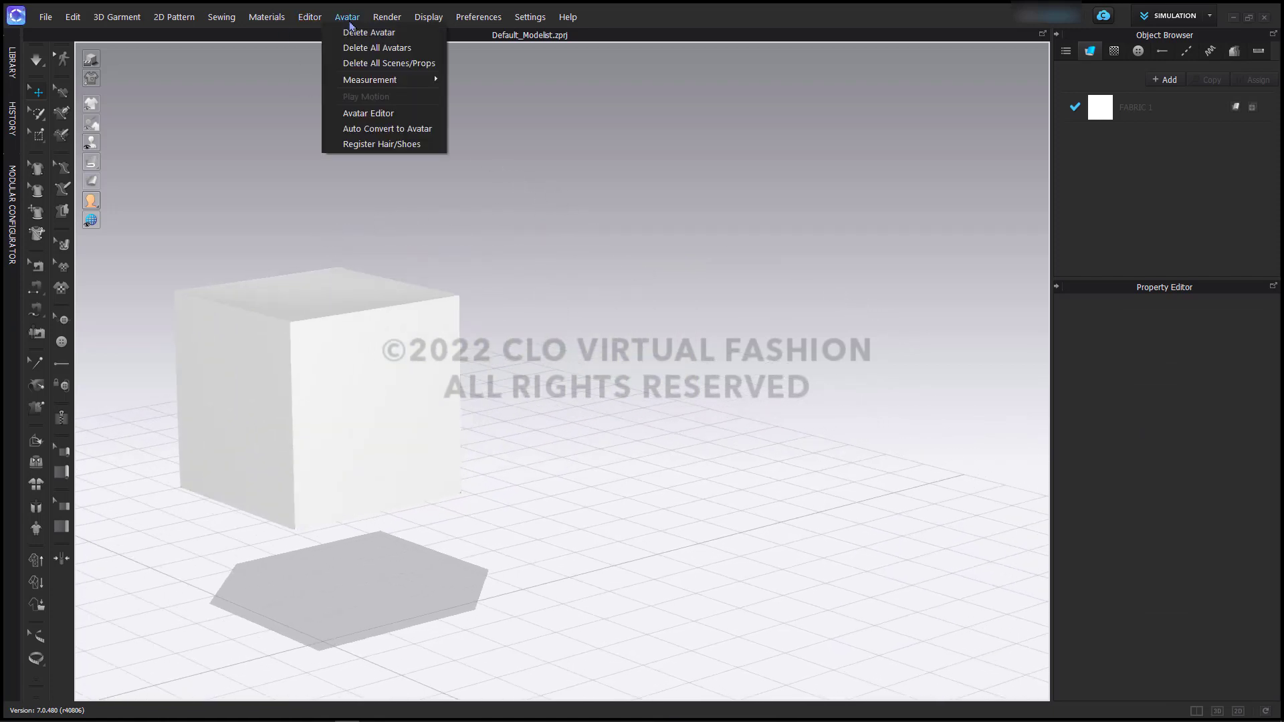
pyautogui.click(378, 116)
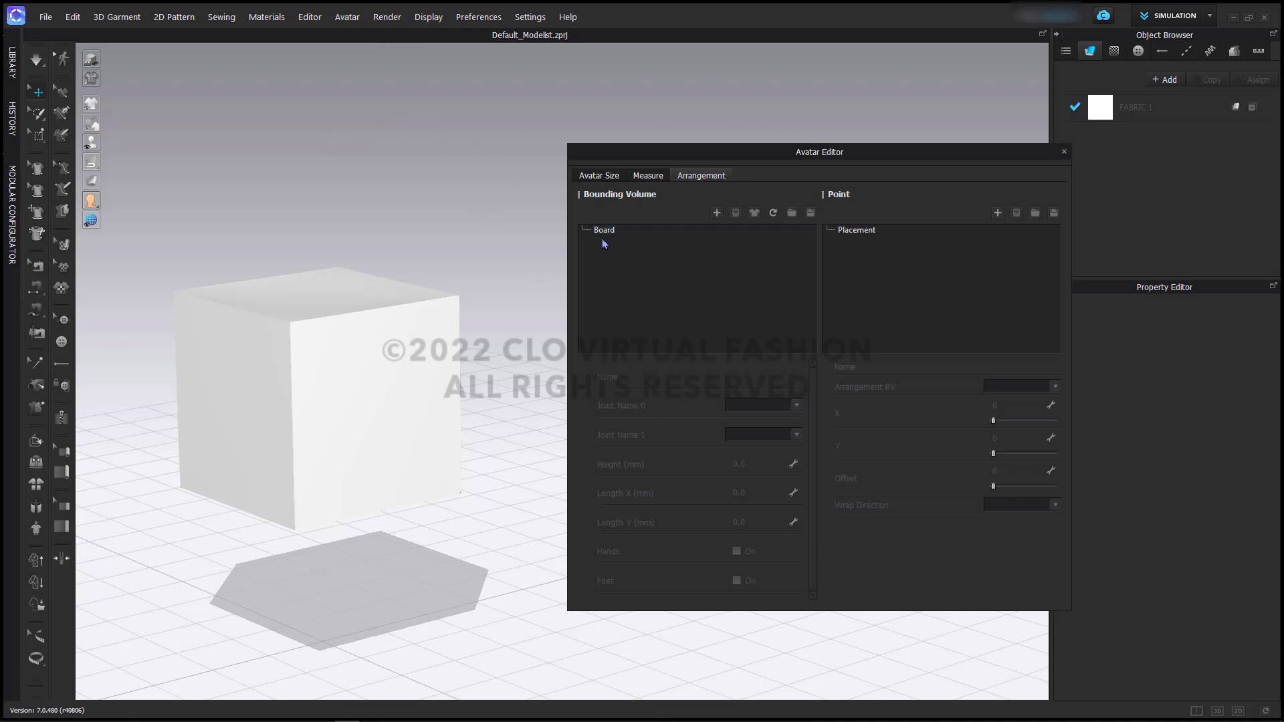
# Review the cube avatar's Board entry under Bounding Volume and its Placement entry under Point
pyautogui.click(429, 329)
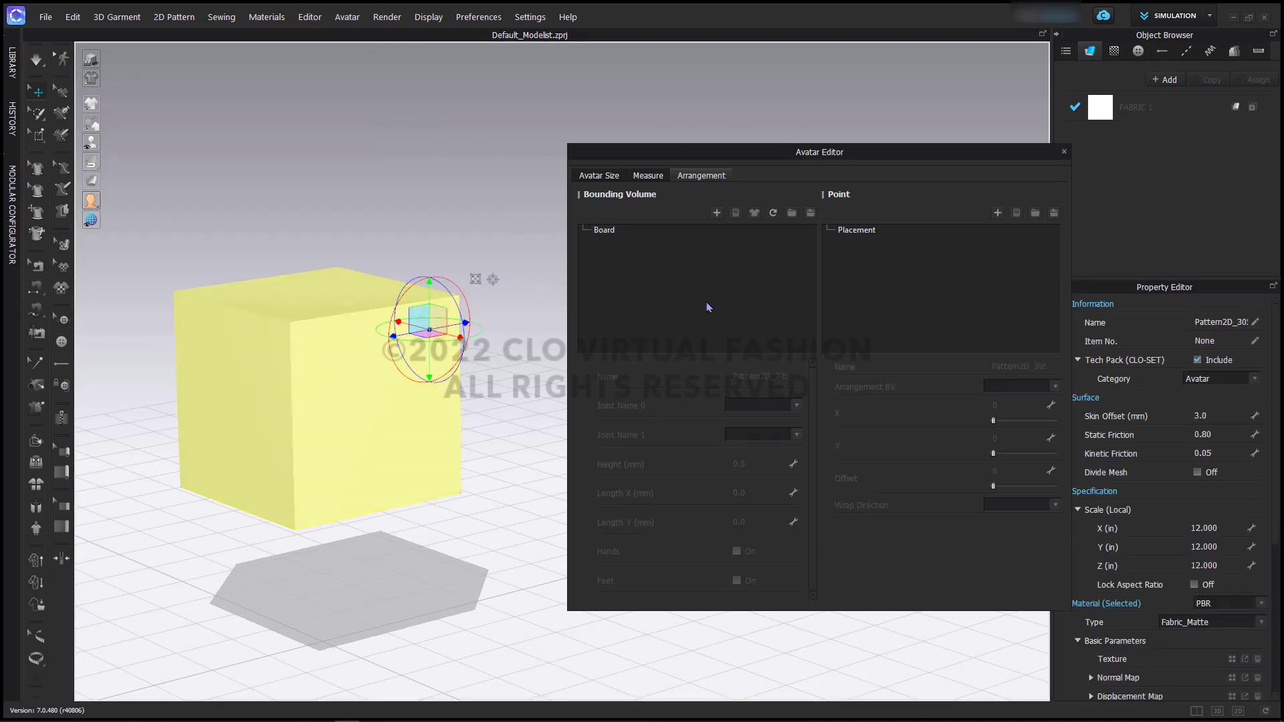
pyautogui.click(608, 231)
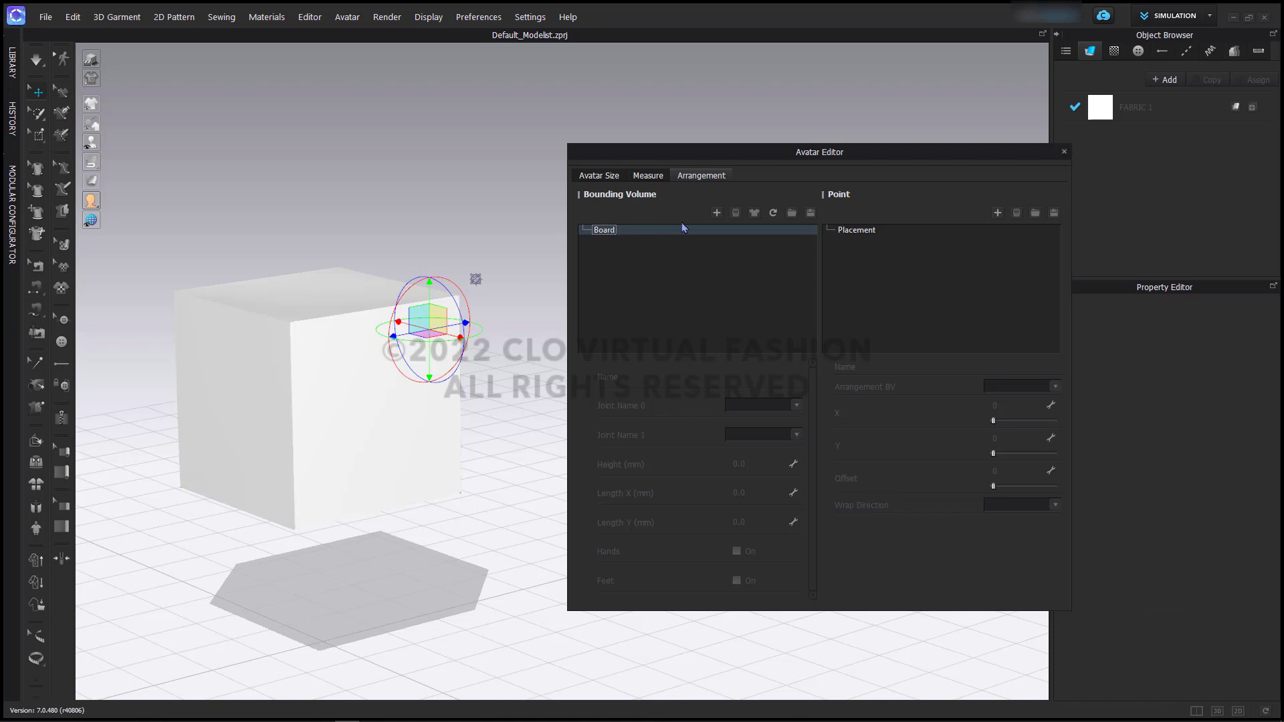
pyautogui.click(868, 231)
pyautogui.click(868, 232)
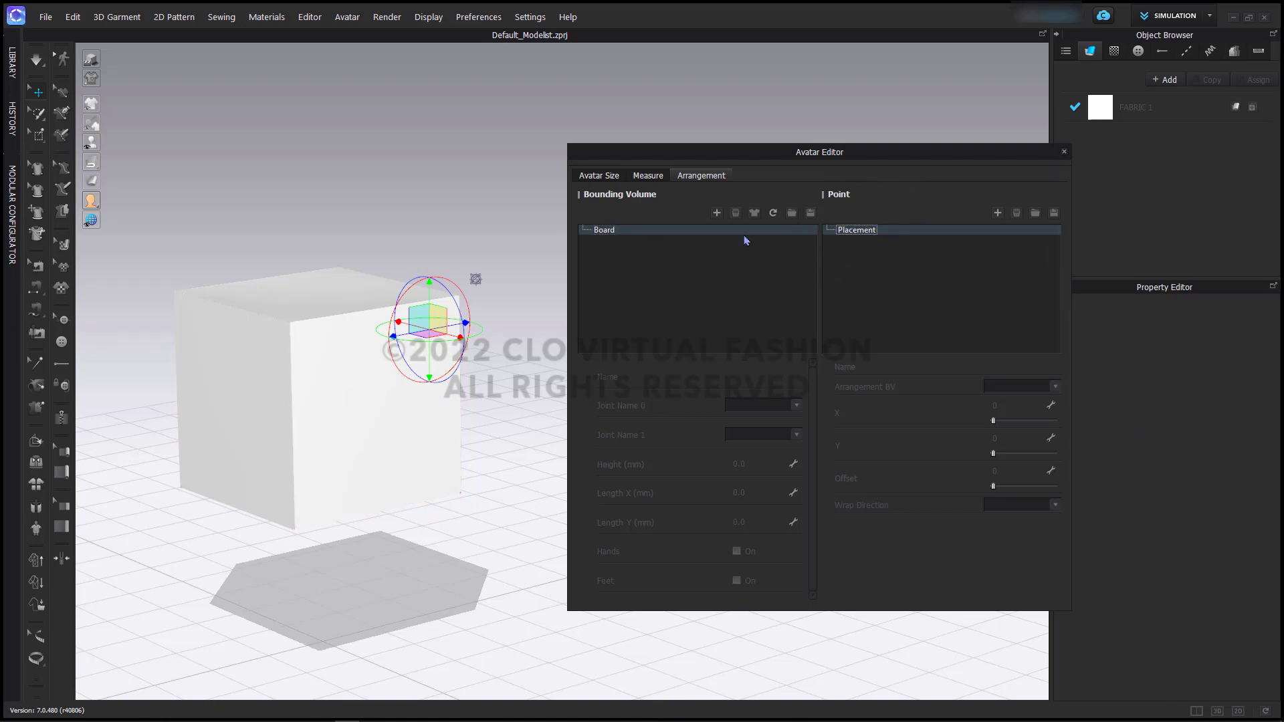
pyautogui.click(511, 214)
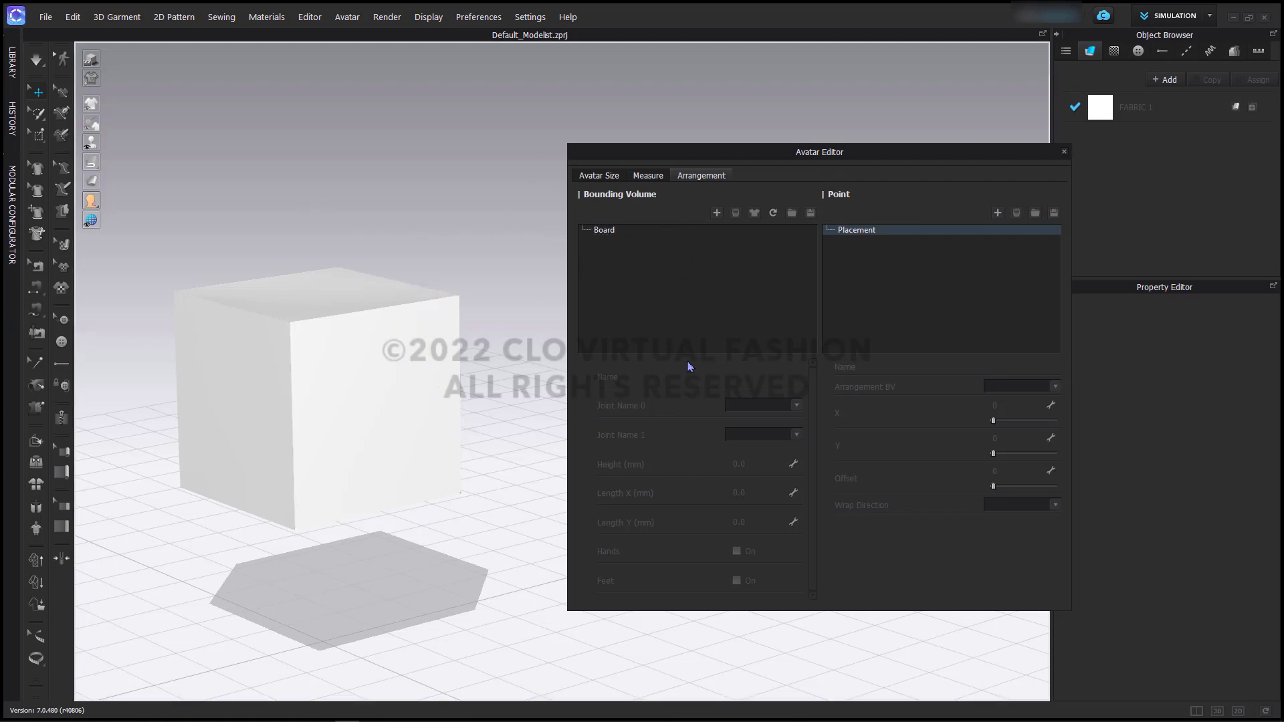
pyautogui.click(627, 249)
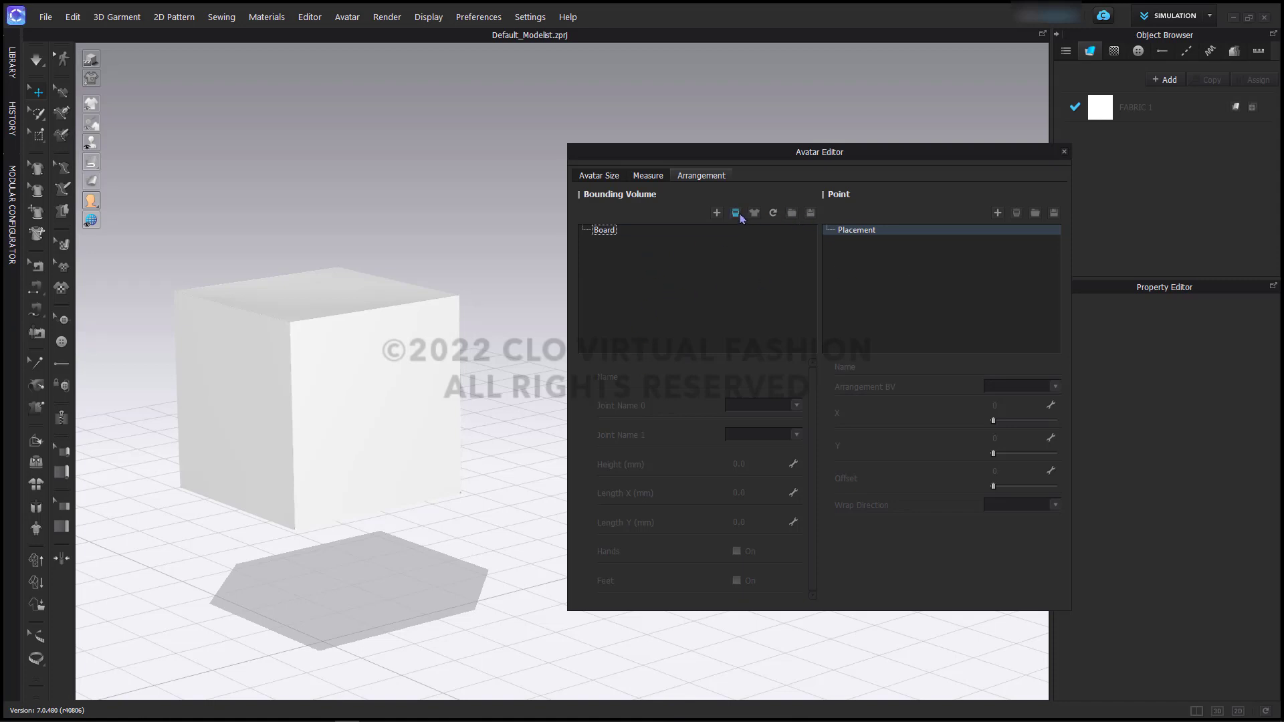
pyautogui.click(1016, 215)
# Add a new bounding volume under Board and select it in the 3D view
pyautogui.moveTo(91, 143)
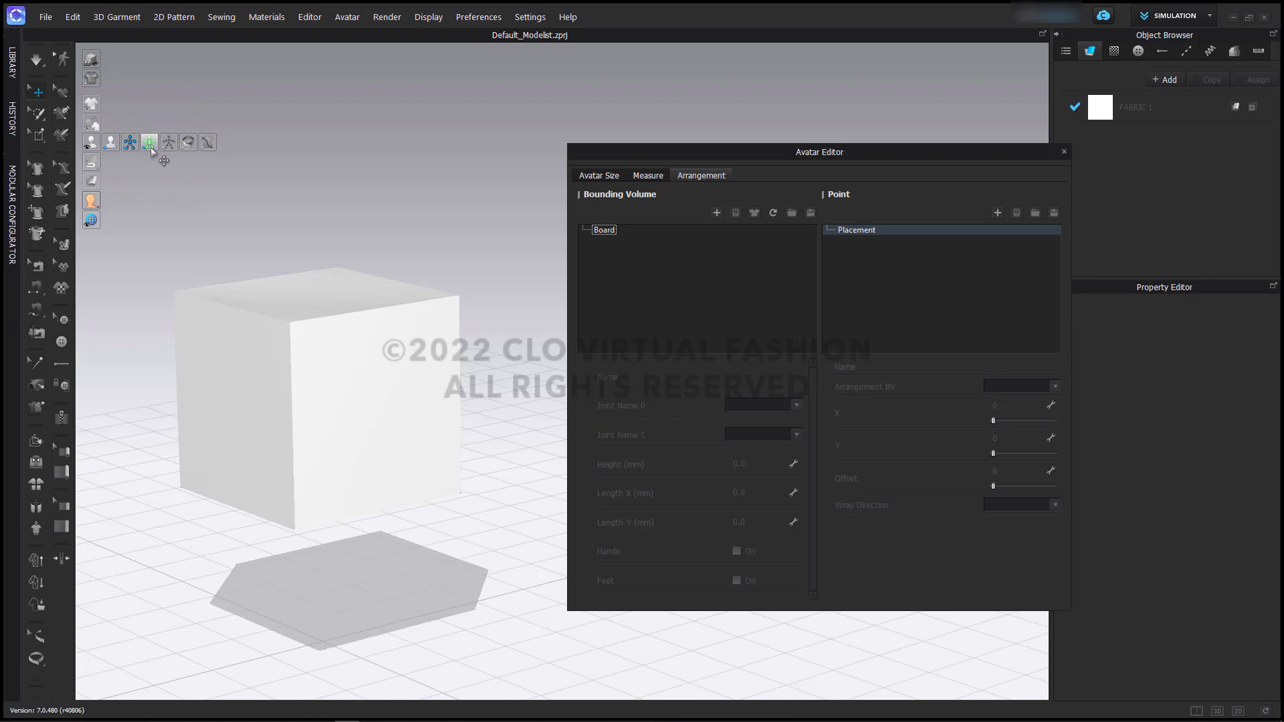
pyautogui.click(718, 215)
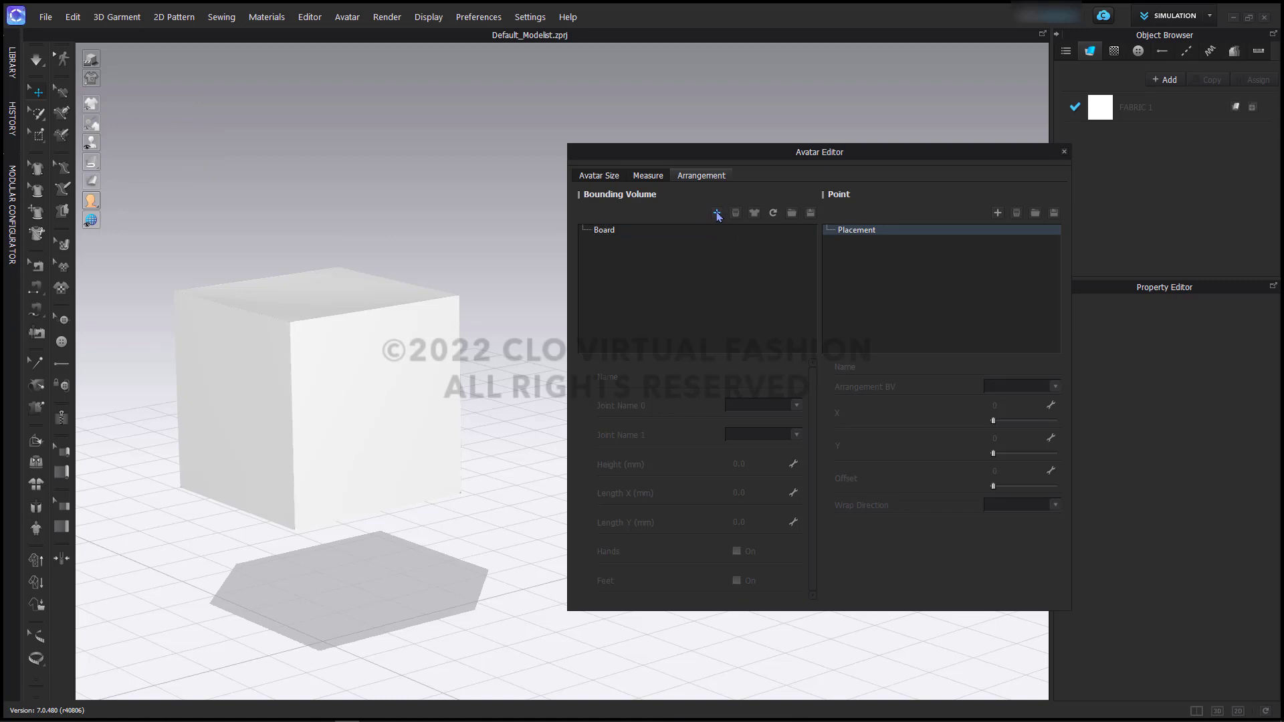
pyautogui.click(400, 611)
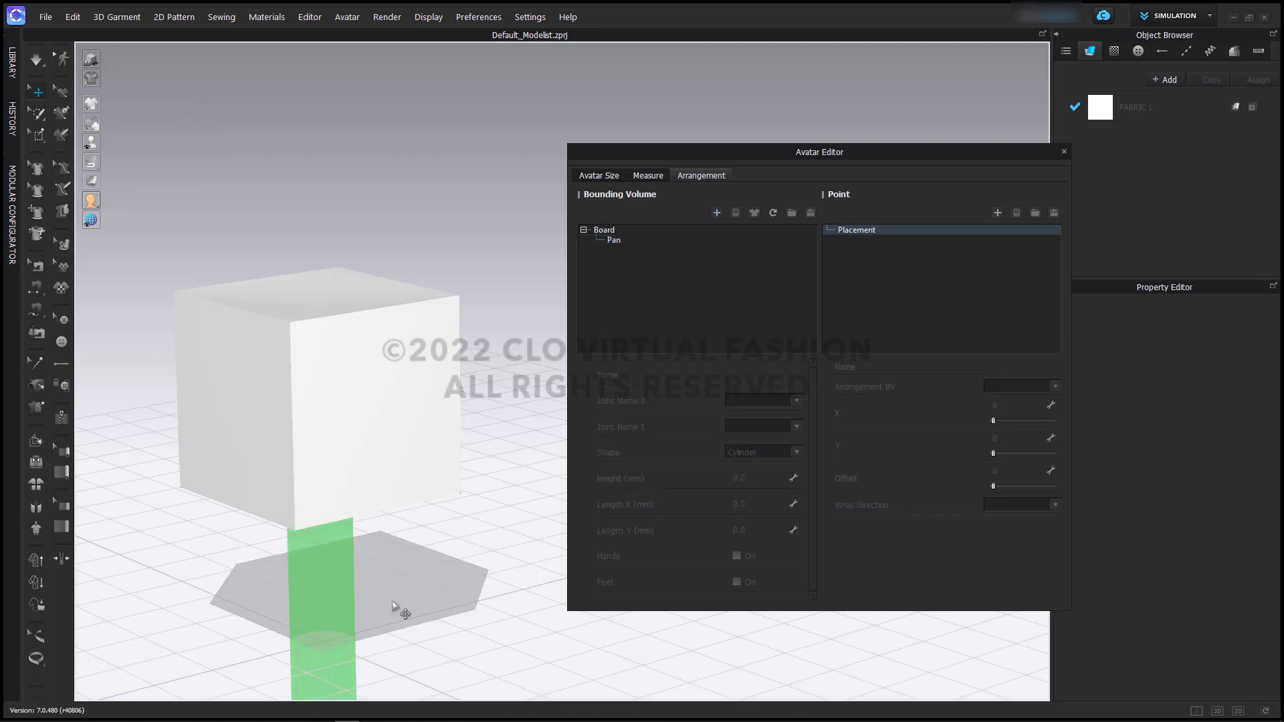
pyautogui.click(336, 599)
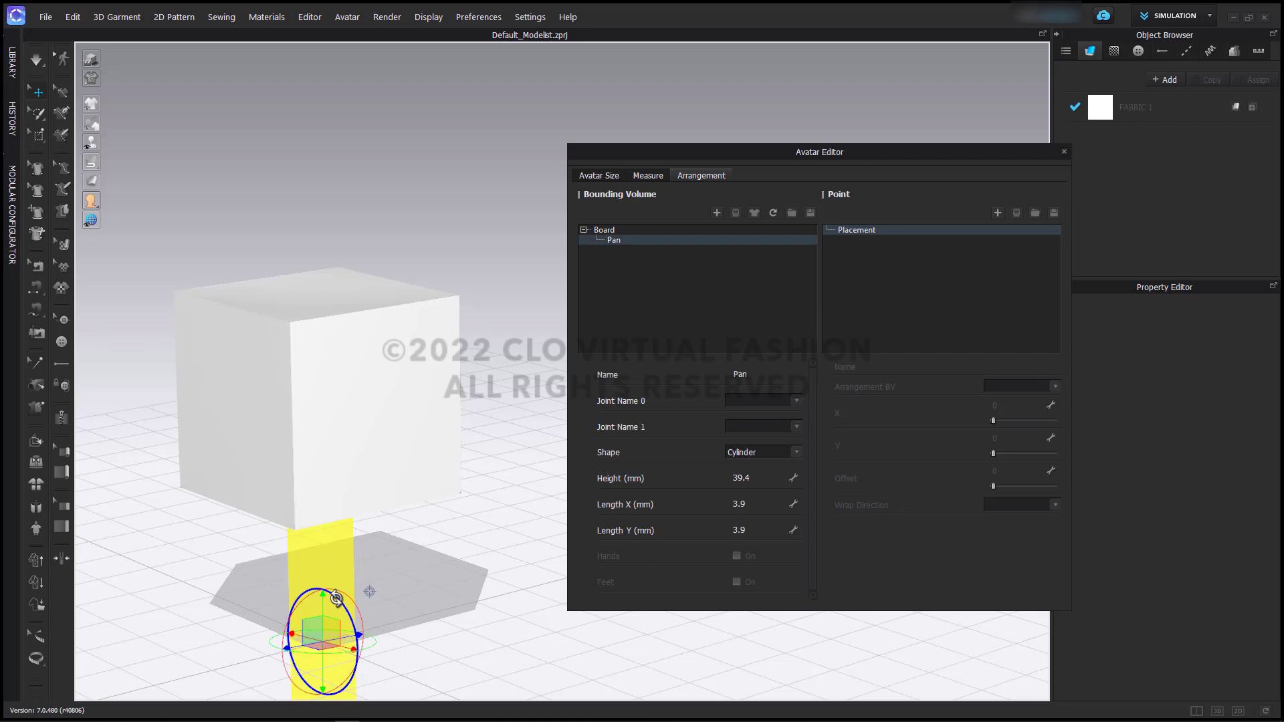
# Examine the new bounding volume below the cube and its available shape options
pyautogui.moveTo(428, 535); pyautogui.dragTo(430, 425, button='middle')
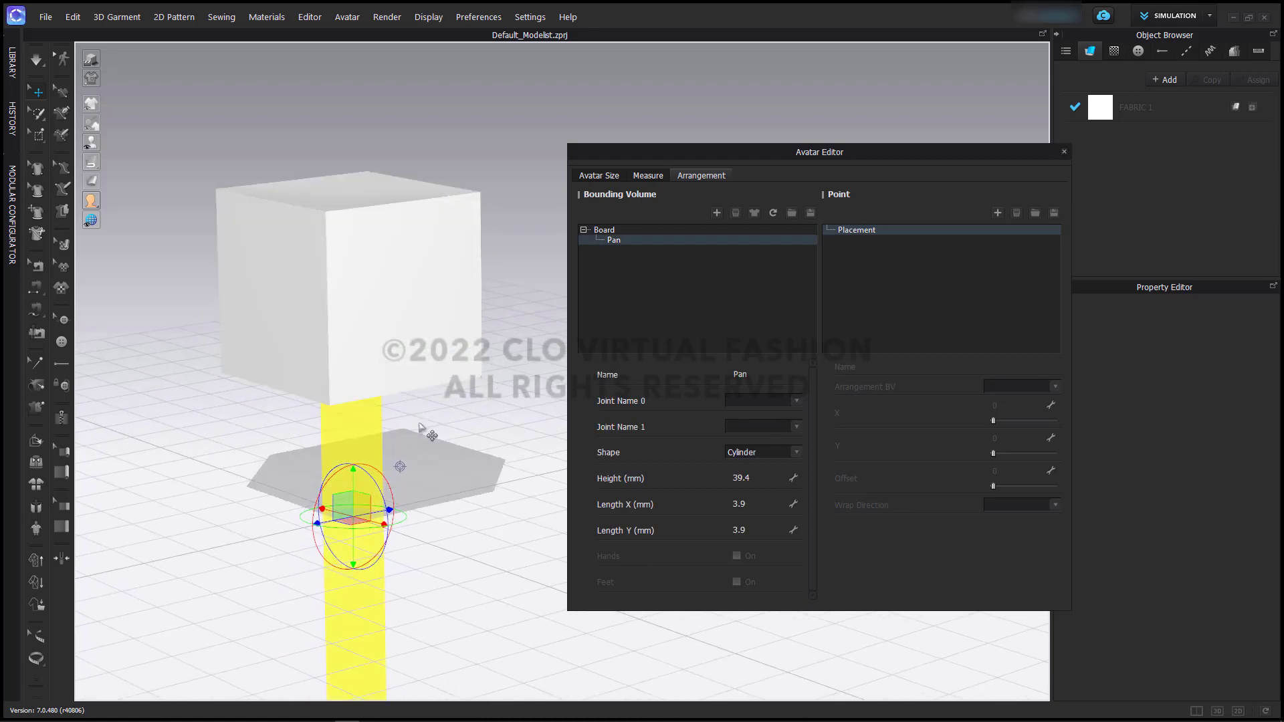
pyautogui.click(422, 447)
pyautogui.moveTo(423, 447); pyautogui.dragTo(401, 372, button='right')
pyautogui.click(375, 383)
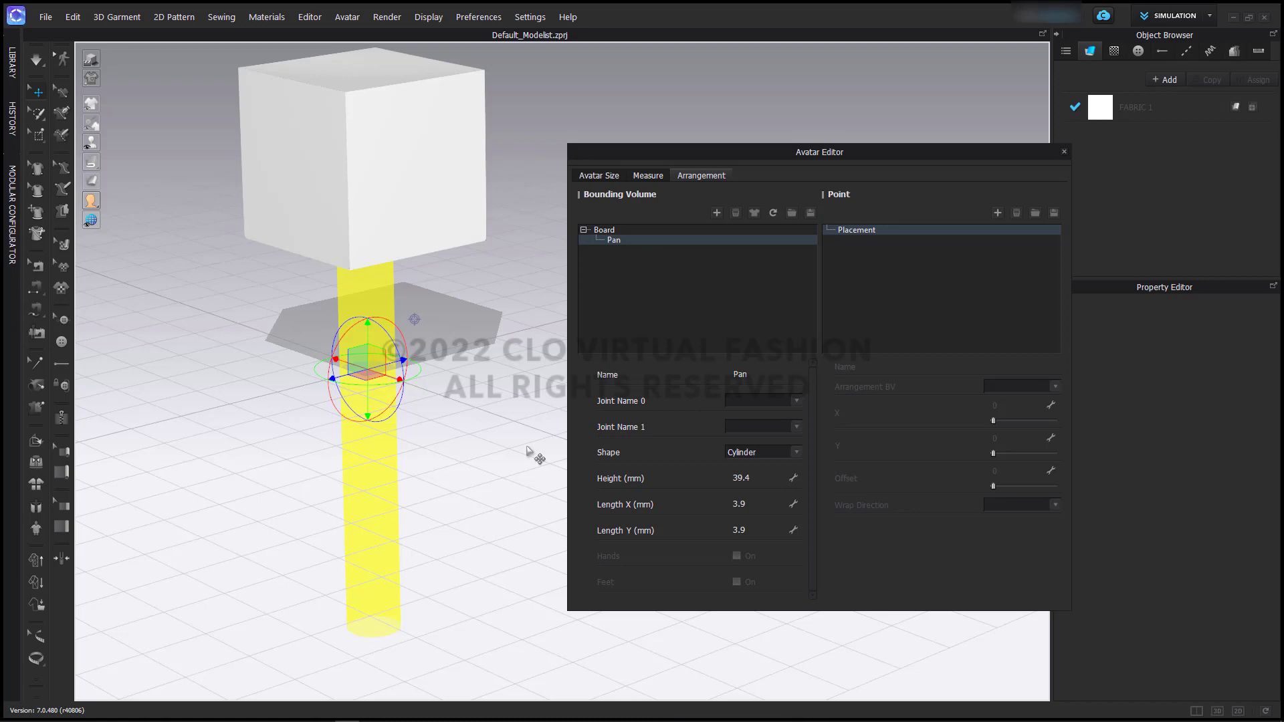
pyautogui.click(762, 501)
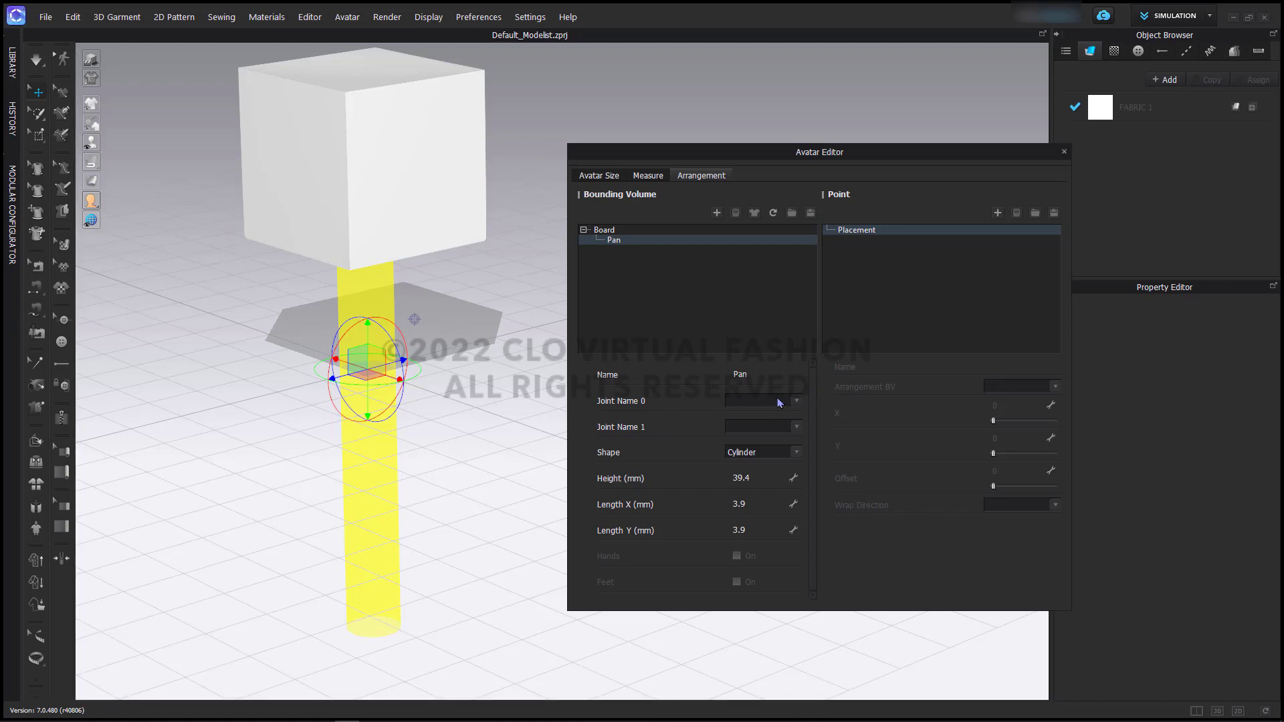
pyautogui.click(744, 453)
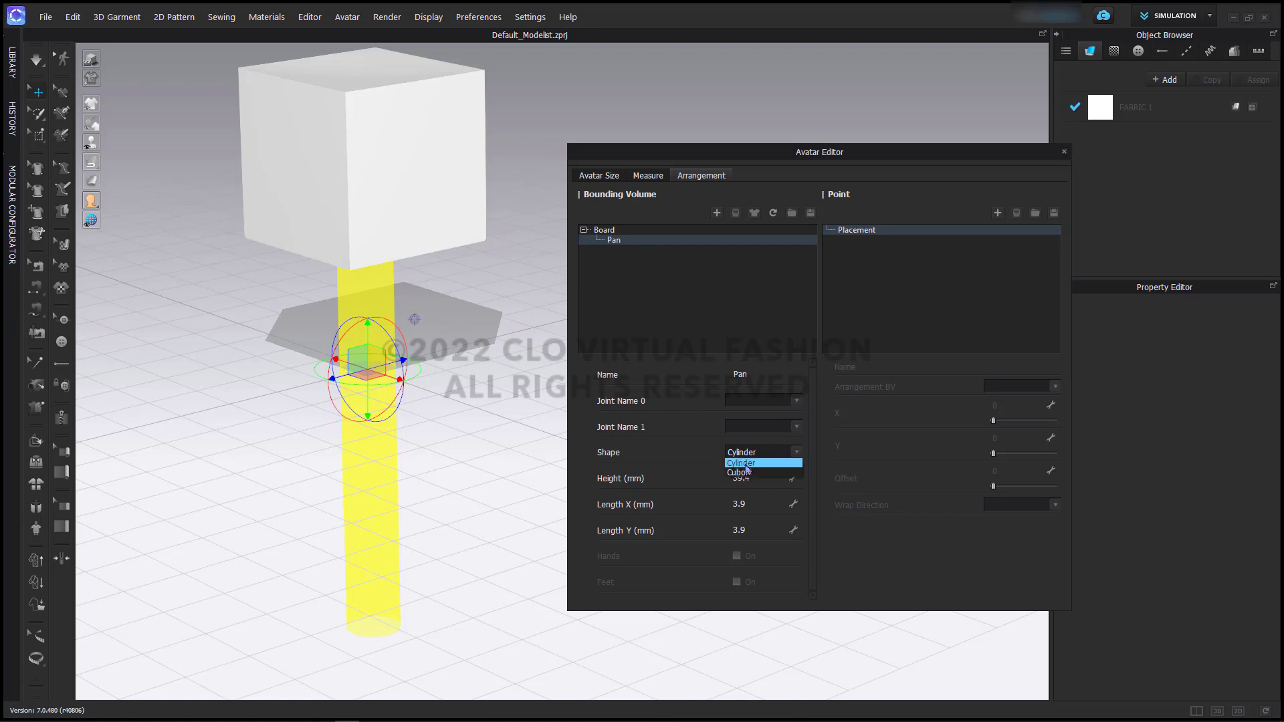
pyautogui.click(657, 458)
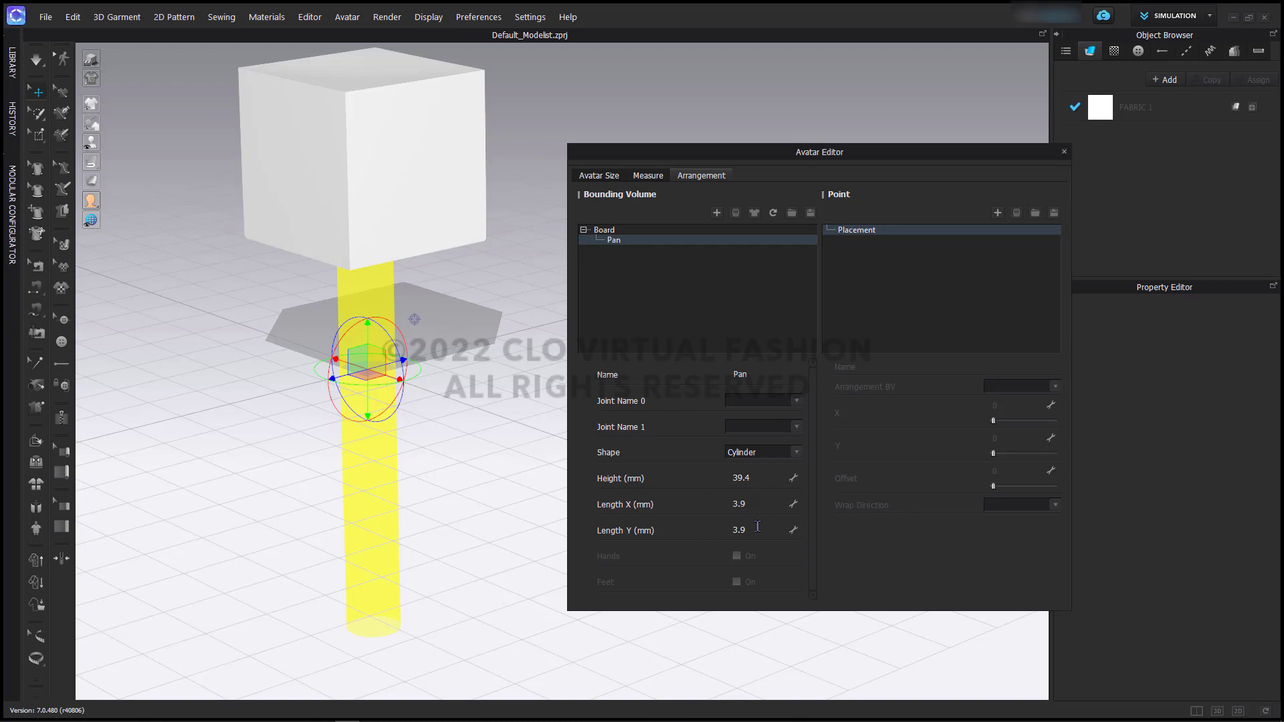
# Set the cylinder bounding volume's Length X, Length Y and Height each to 25
pyautogui.click(758, 500)
pyautogui.write('25')
pyautogui.press('Return')
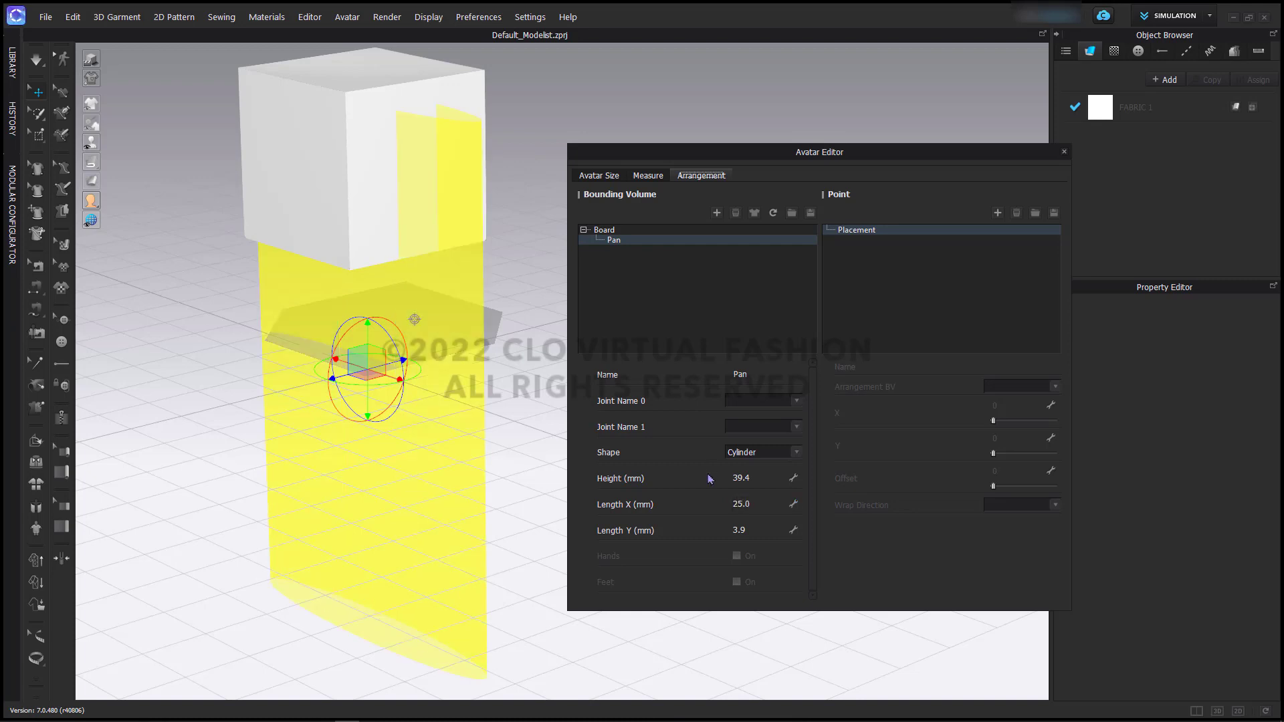
pyautogui.click(760, 530)
pyautogui.write('25')
pyautogui.press('Return')
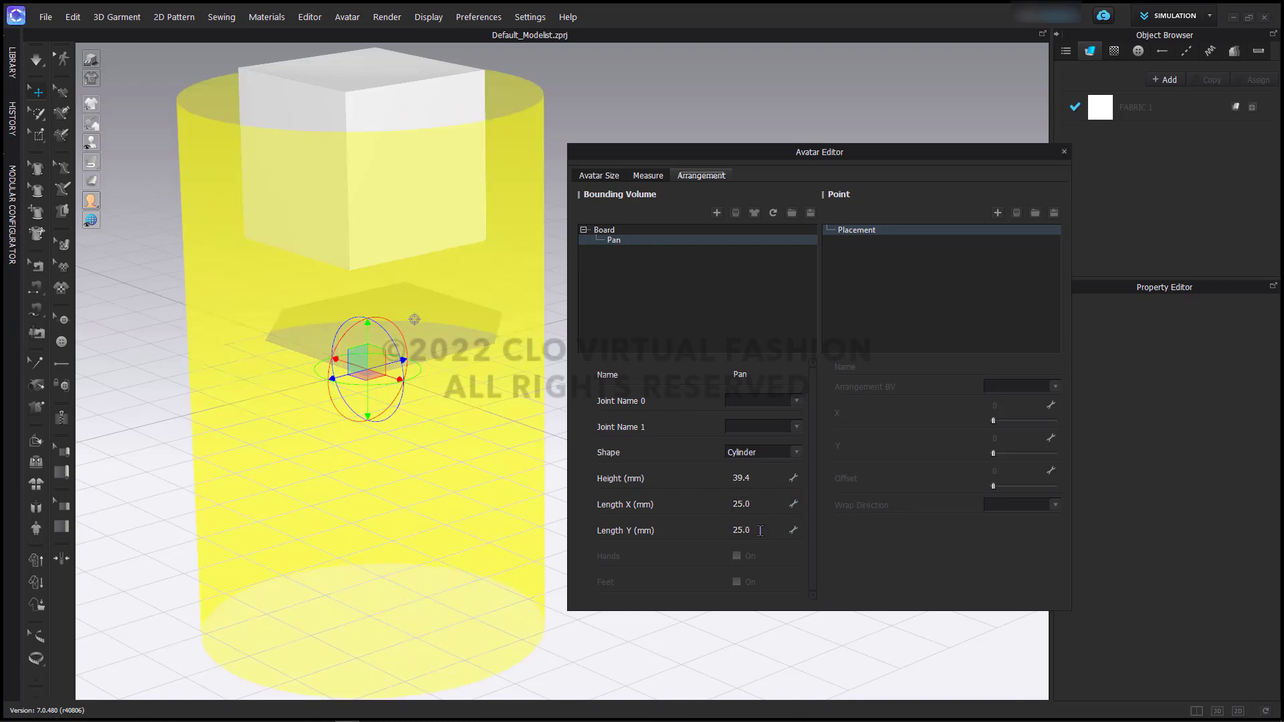
pyautogui.moveTo(430, 365); pyautogui.dragTo(438, 475, button='right')
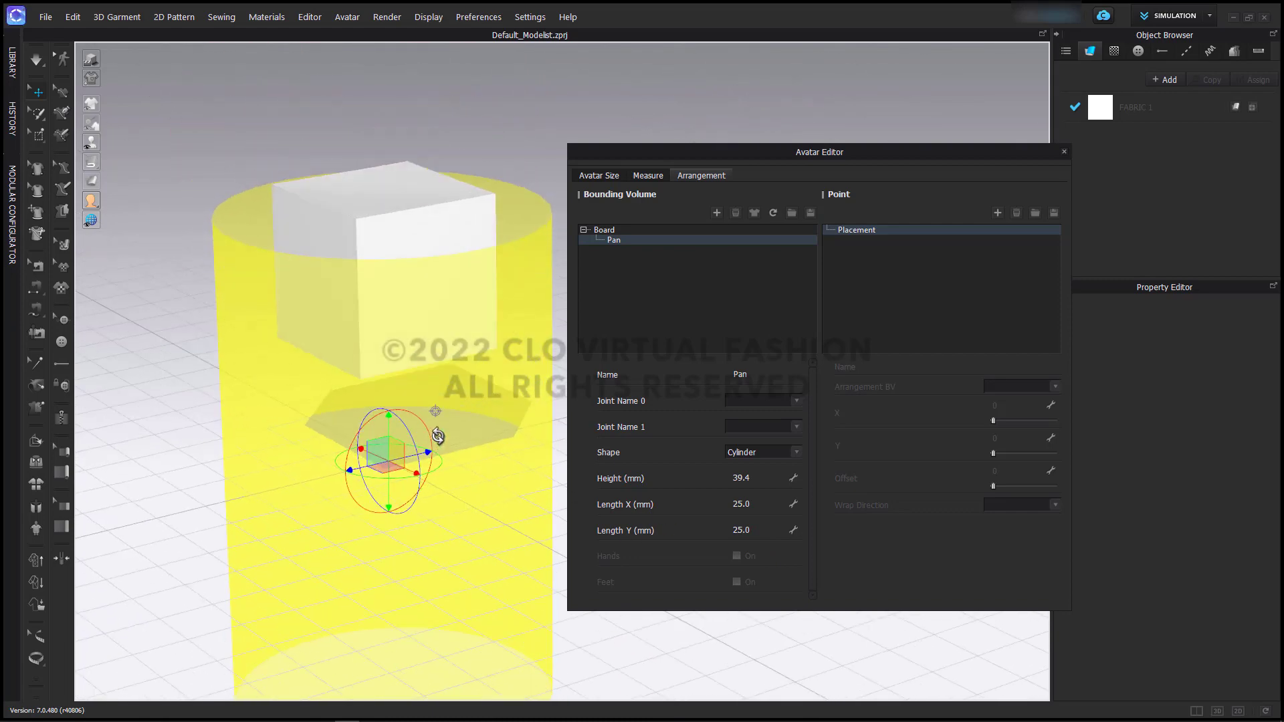
pyautogui.doubleClick(764, 482)
pyautogui.write('25')
pyautogui.press('Return')
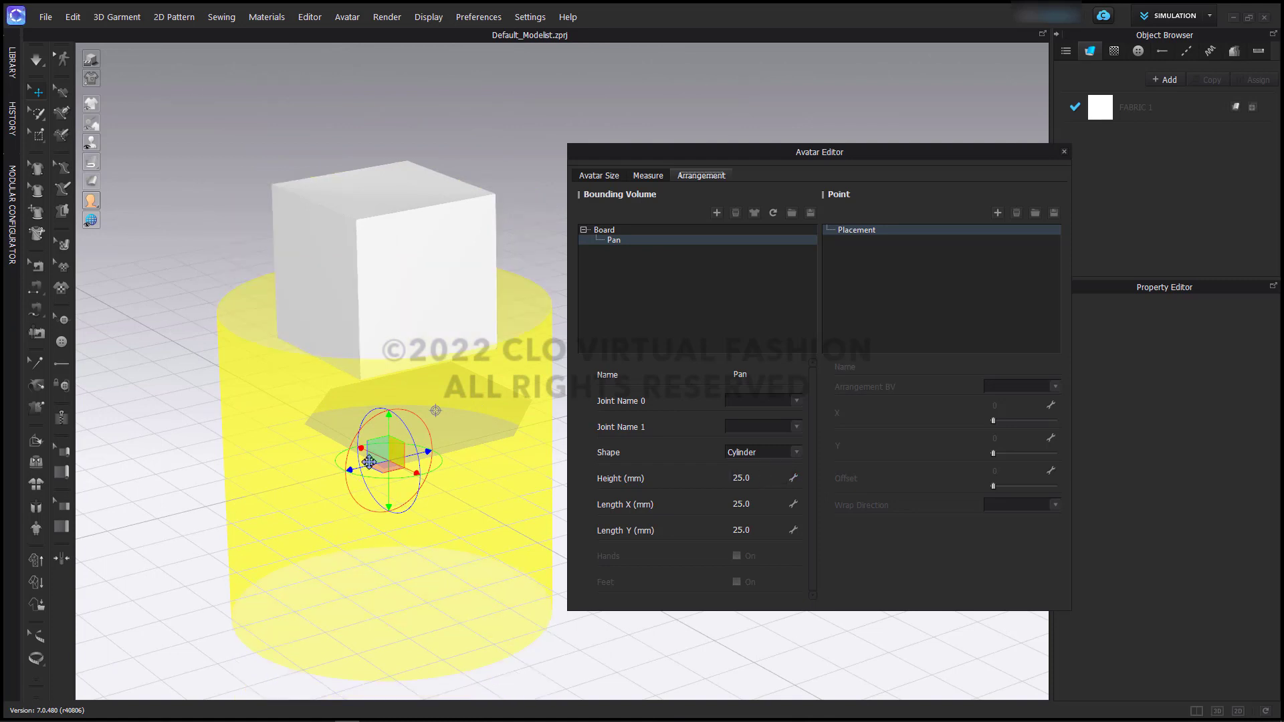
# Raise the cylinder bounding volume vertically until it surrounds the cube
pyautogui.moveTo(386, 500); pyautogui.dragTo(383, 304)
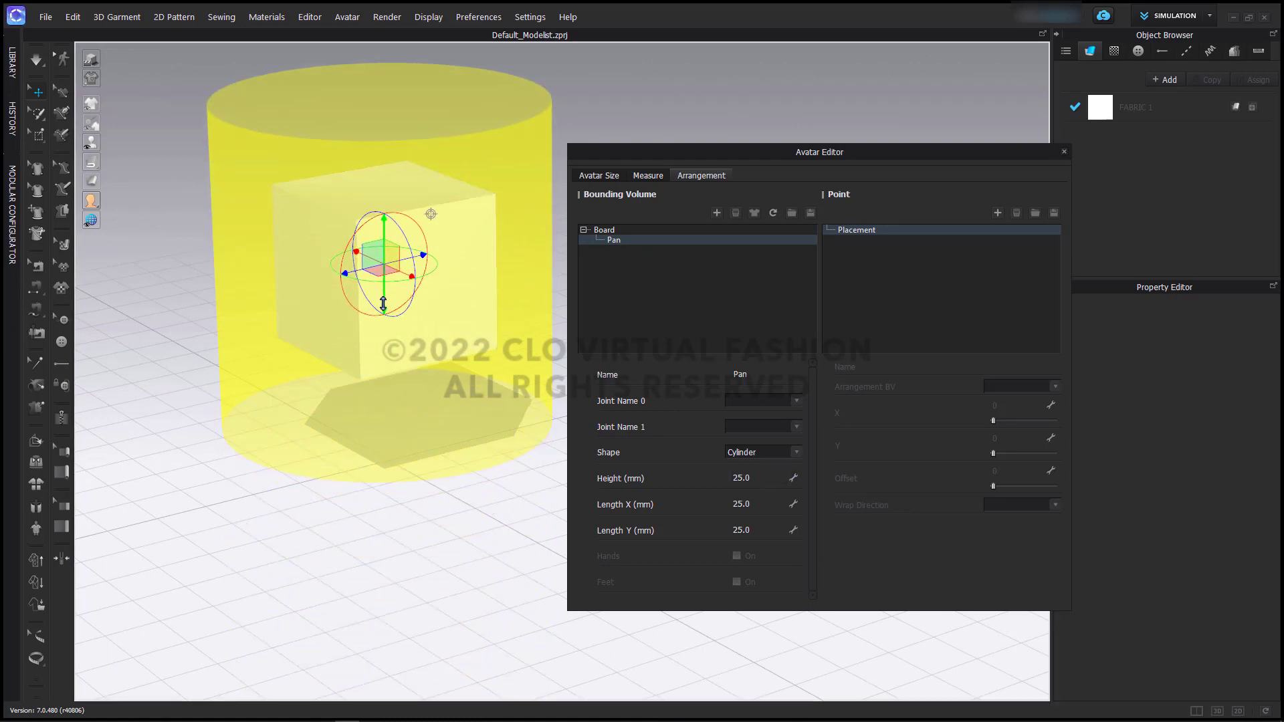
pyautogui.scroll(4, 390, 301)
pyautogui.moveTo(430, 344); pyautogui.dragTo(496, 387, button='middle')
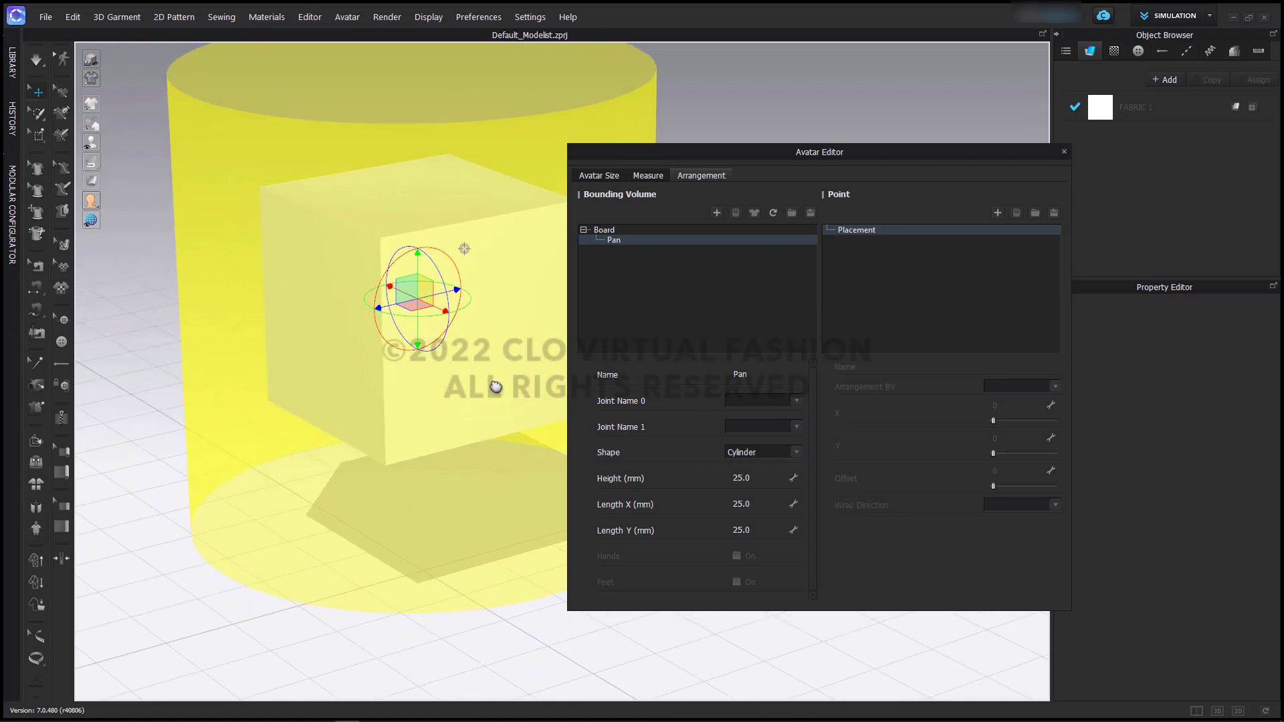
pyautogui.scroll(-2, 495, 387)
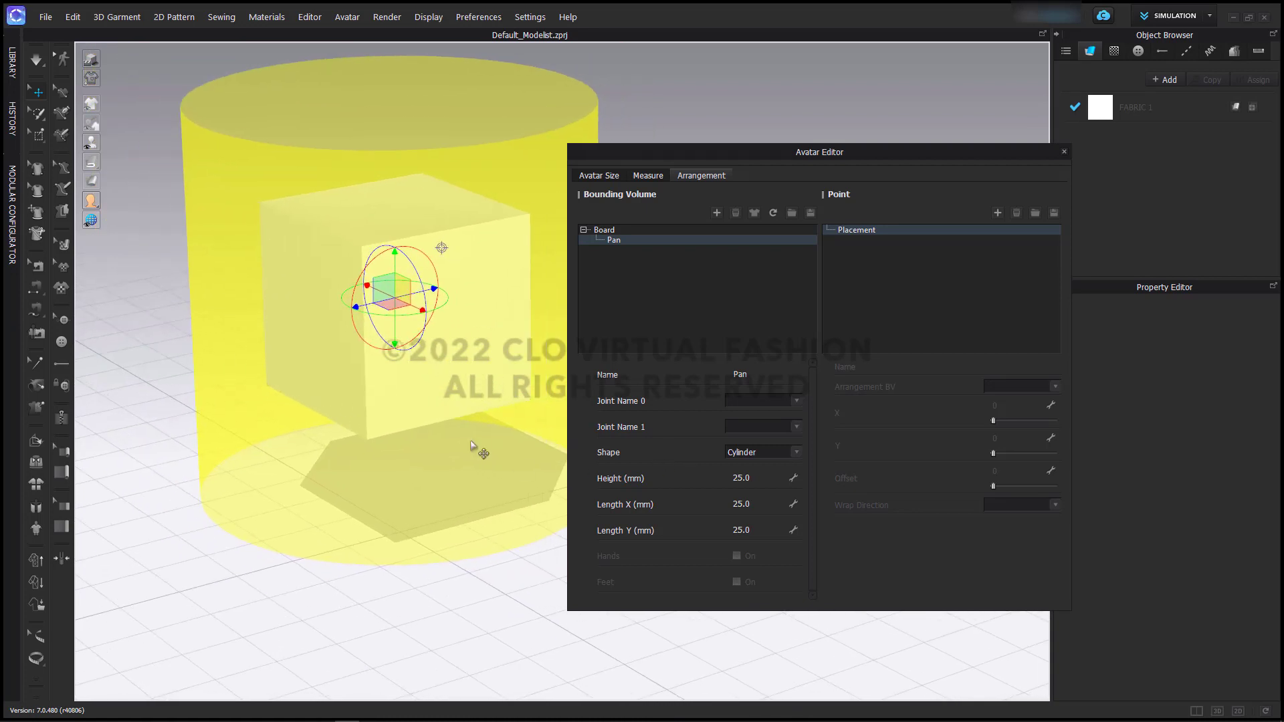
pyautogui.moveTo(448, 385); pyautogui.dragTo(481, 396, button='right')
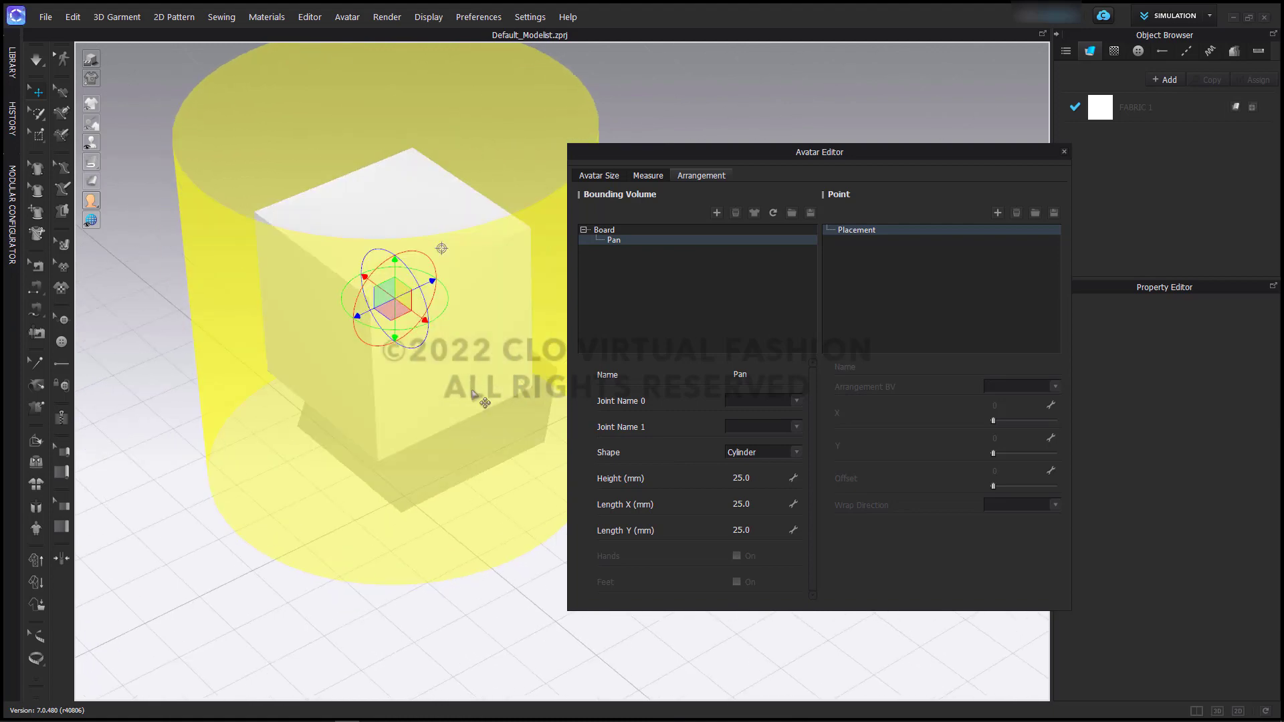
# Change the bounding volume's shape to Cuboid
pyautogui.click(762, 453)
pyautogui.click(762, 472)
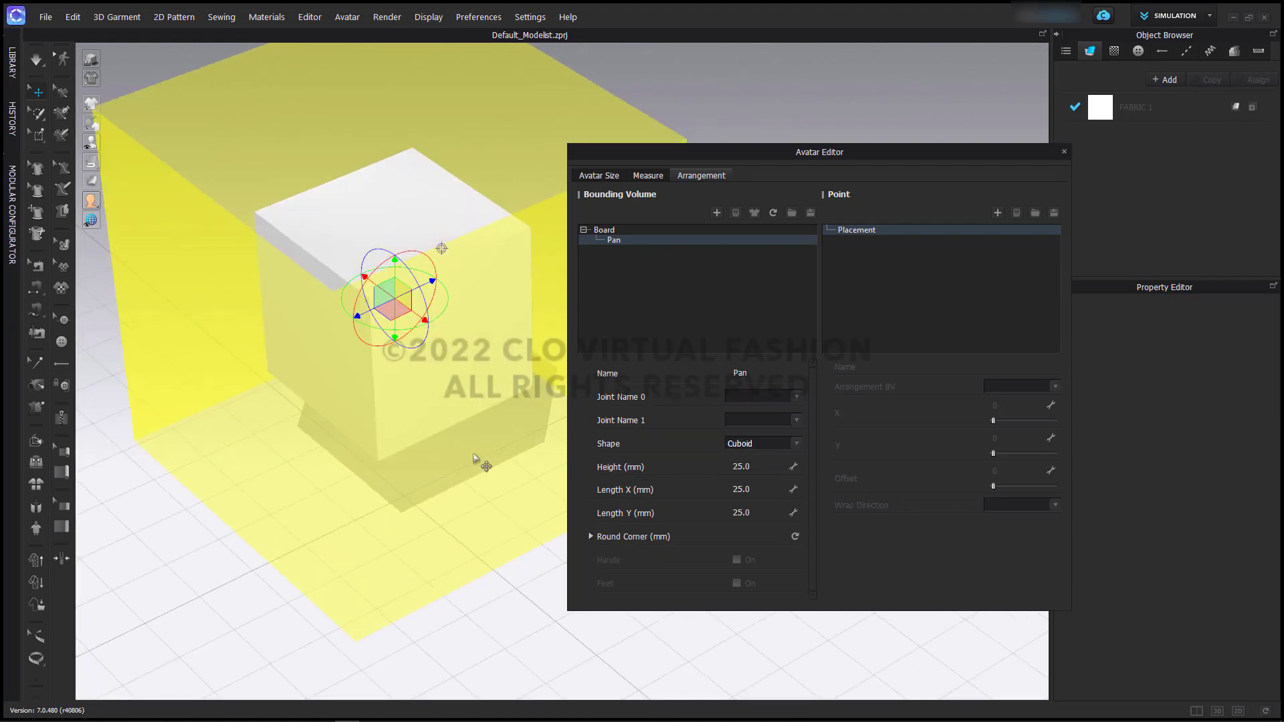
pyautogui.moveTo(479, 459); pyautogui.dragTo(422, 467, button='right')
pyautogui.scroll(2, 410, 459)
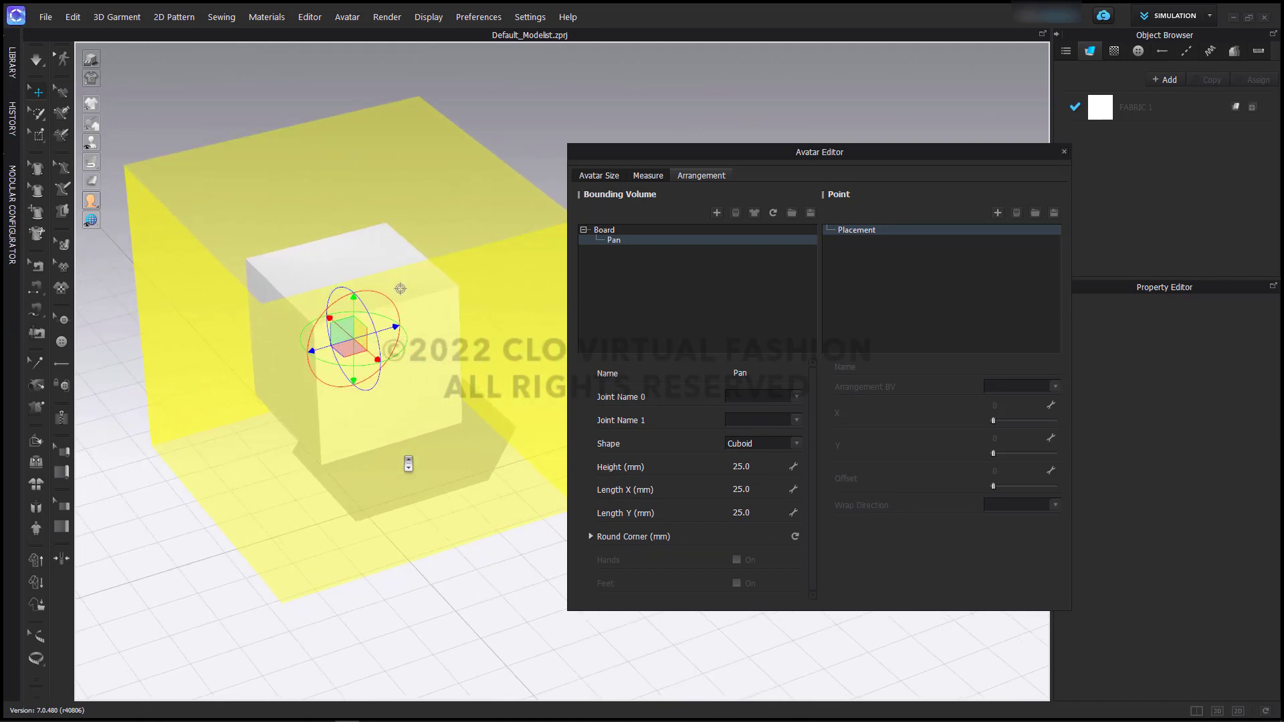
pyautogui.moveTo(410, 460); pyautogui.dragTo(476, 456, button='middle')
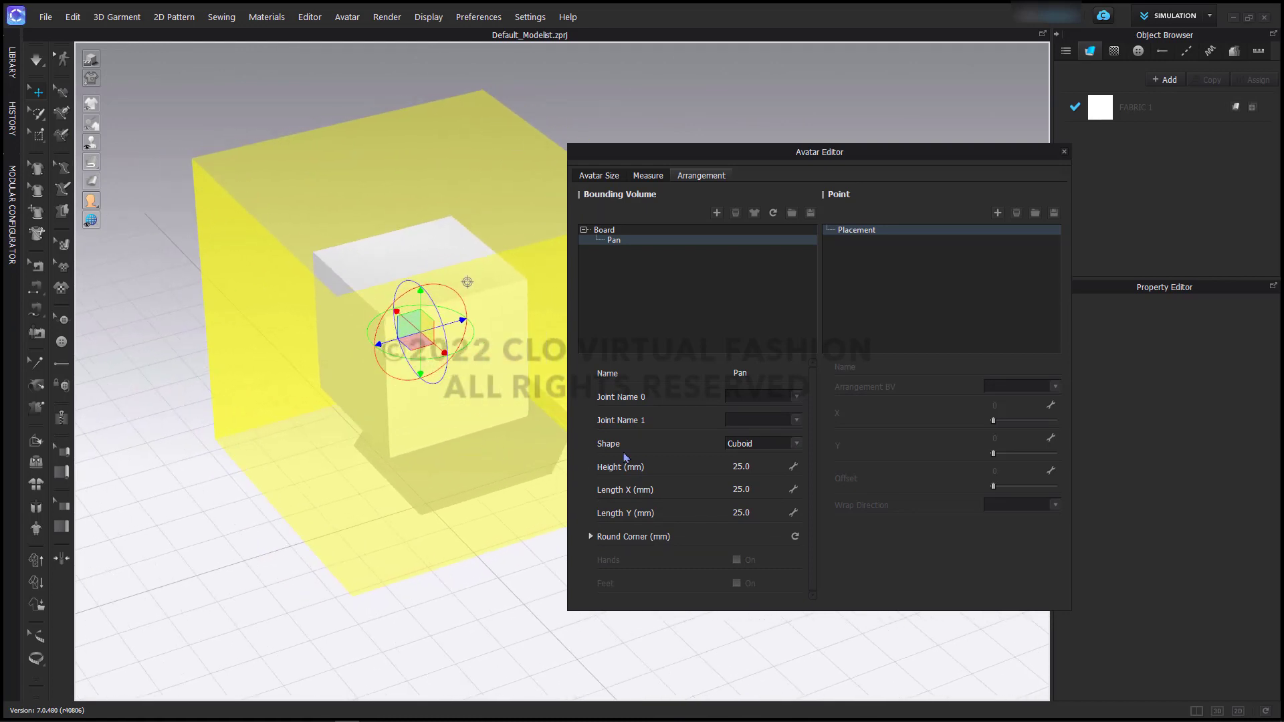
# Set the cuboid bounding volume's Height, Length X and Length Y each to 15 and check its fit around the cube
pyautogui.click(757, 467)
pyautogui.write('15')
pyautogui.press('Return')
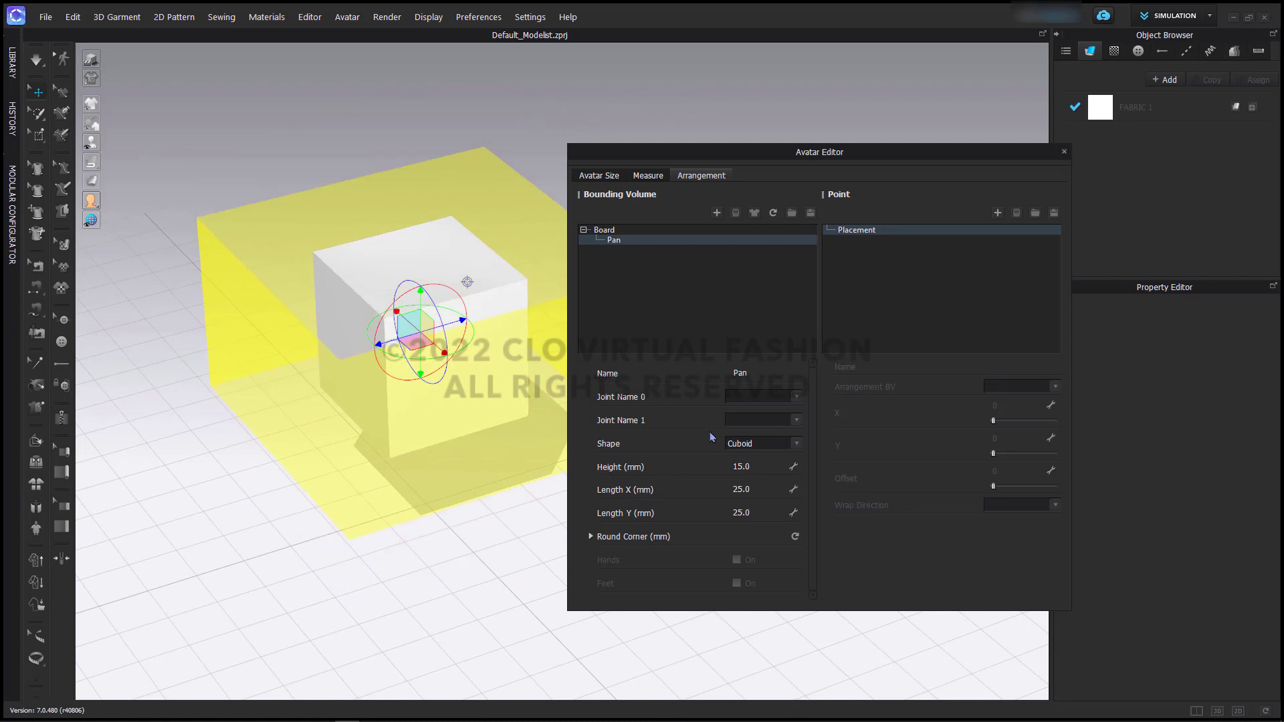
pyautogui.click(771, 483)
pyautogui.write('15')
pyautogui.press('Return')
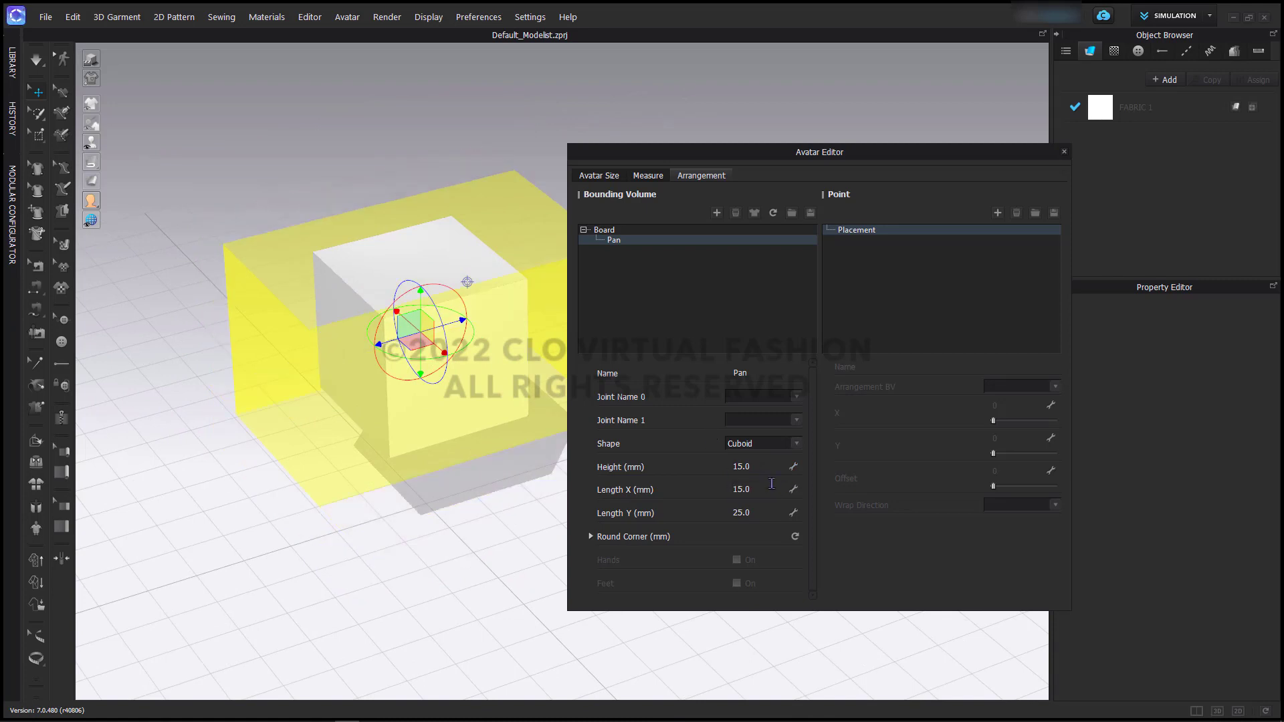
pyautogui.click(780, 512)
pyautogui.write('15')
pyautogui.press('Return')
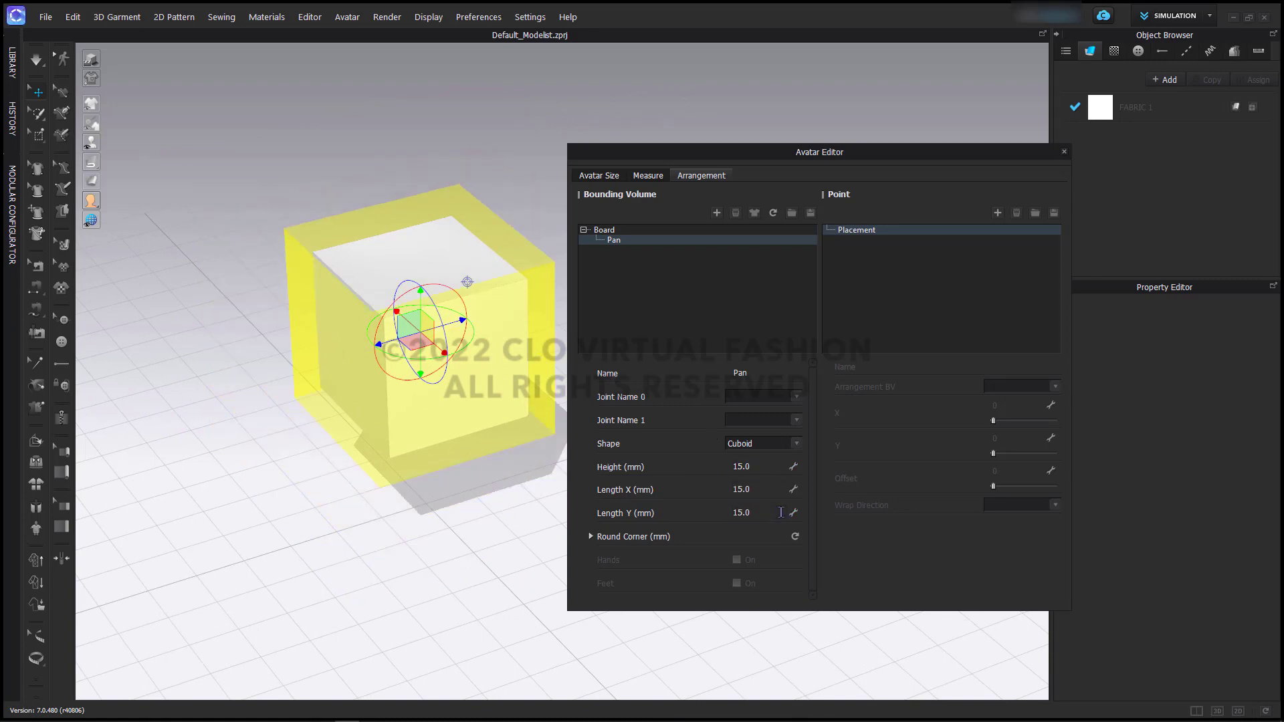
pyautogui.moveTo(435, 430); pyautogui.dragTo(545, 491, button='right')
pyautogui.moveTo(444, 430); pyautogui.dragTo(540, 444, button='right')
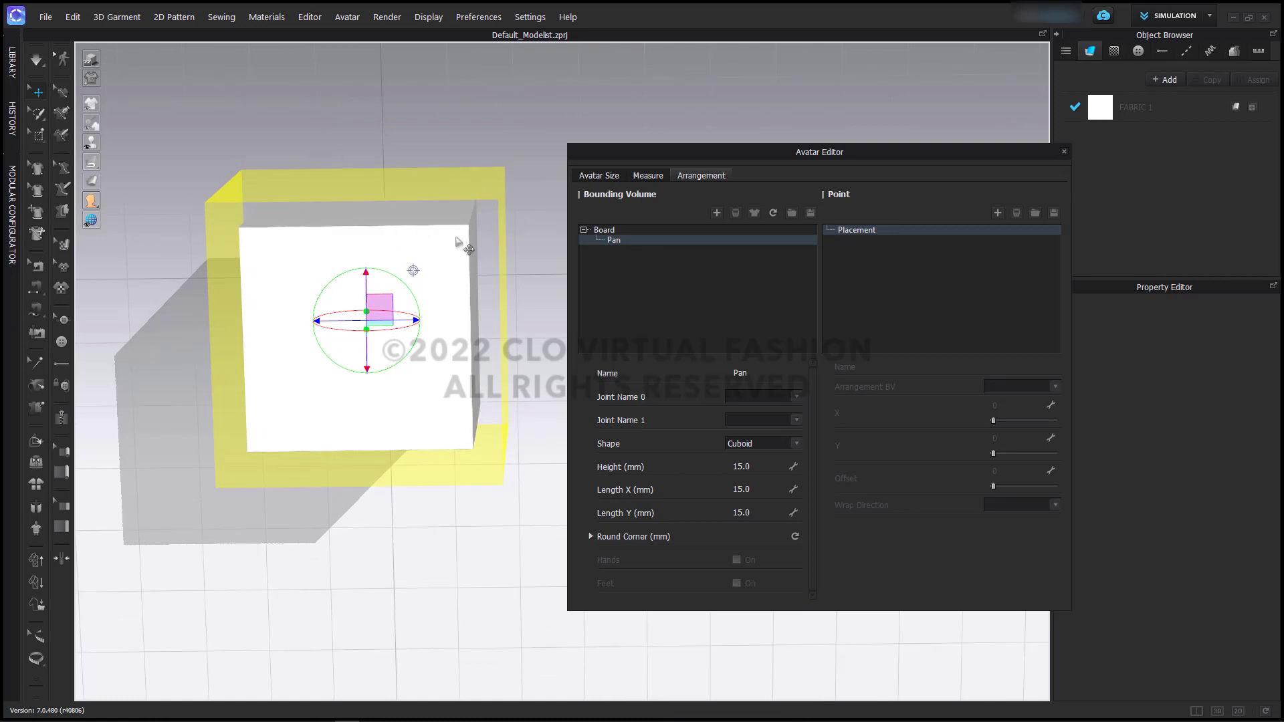
# Rename the cuboid bounding volume around the cube as Horizonal
pyautogui.moveTo(449, 253); pyautogui.dragTo(508, 212, button='right')
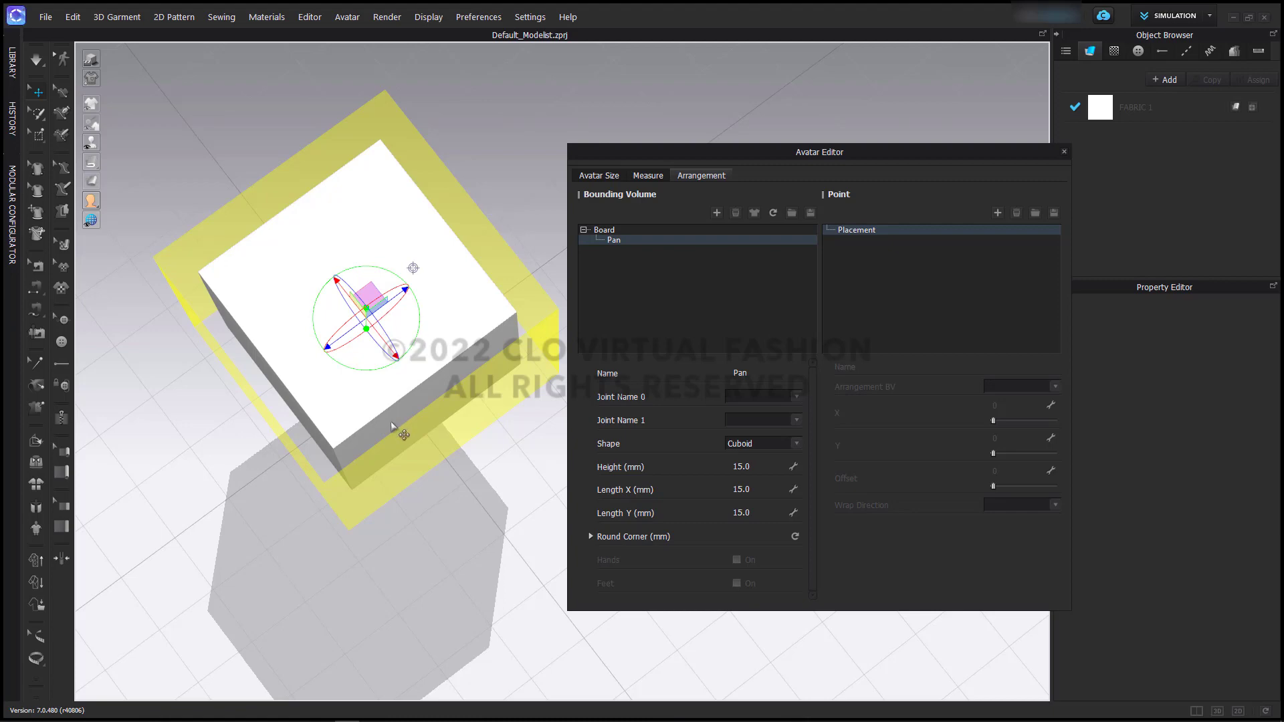
pyautogui.moveTo(453, 410); pyautogui.dragTo(307, 343, button='right')
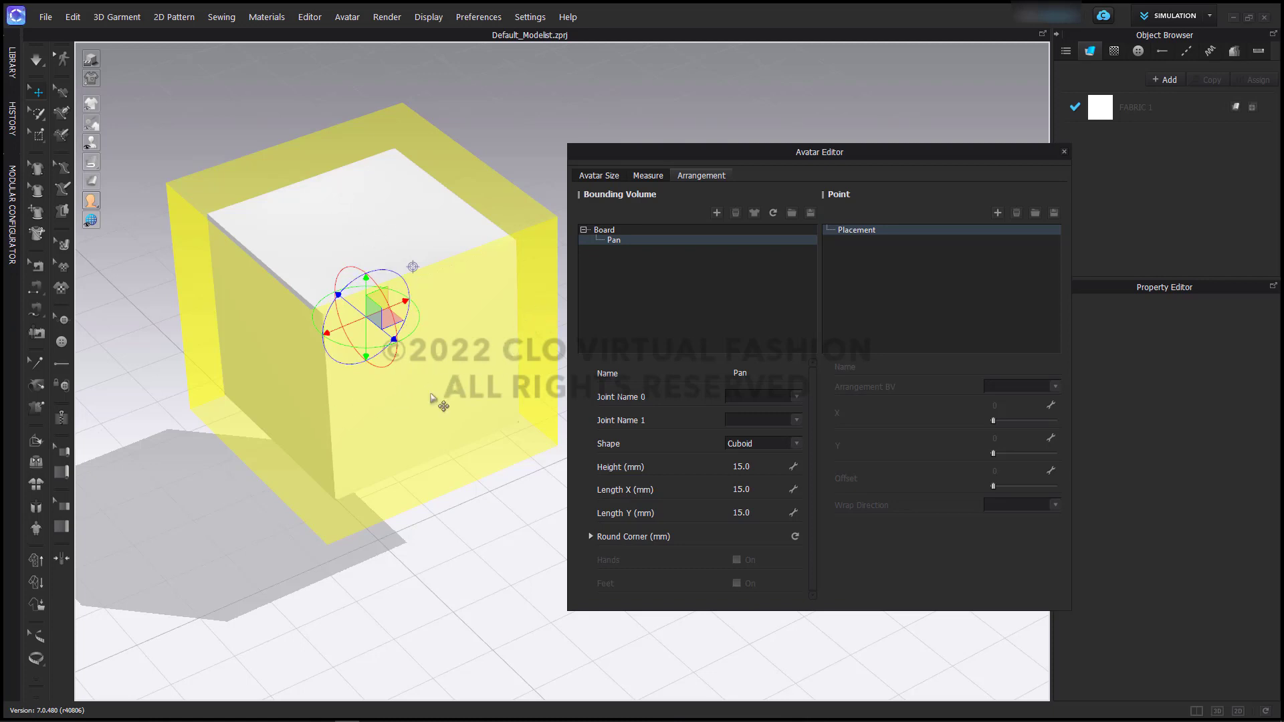
pyautogui.click(552, 612)
pyautogui.moveTo(479, 568); pyautogui.dragTo(345, 529, button='right')
pyautogui.click(353, 396)
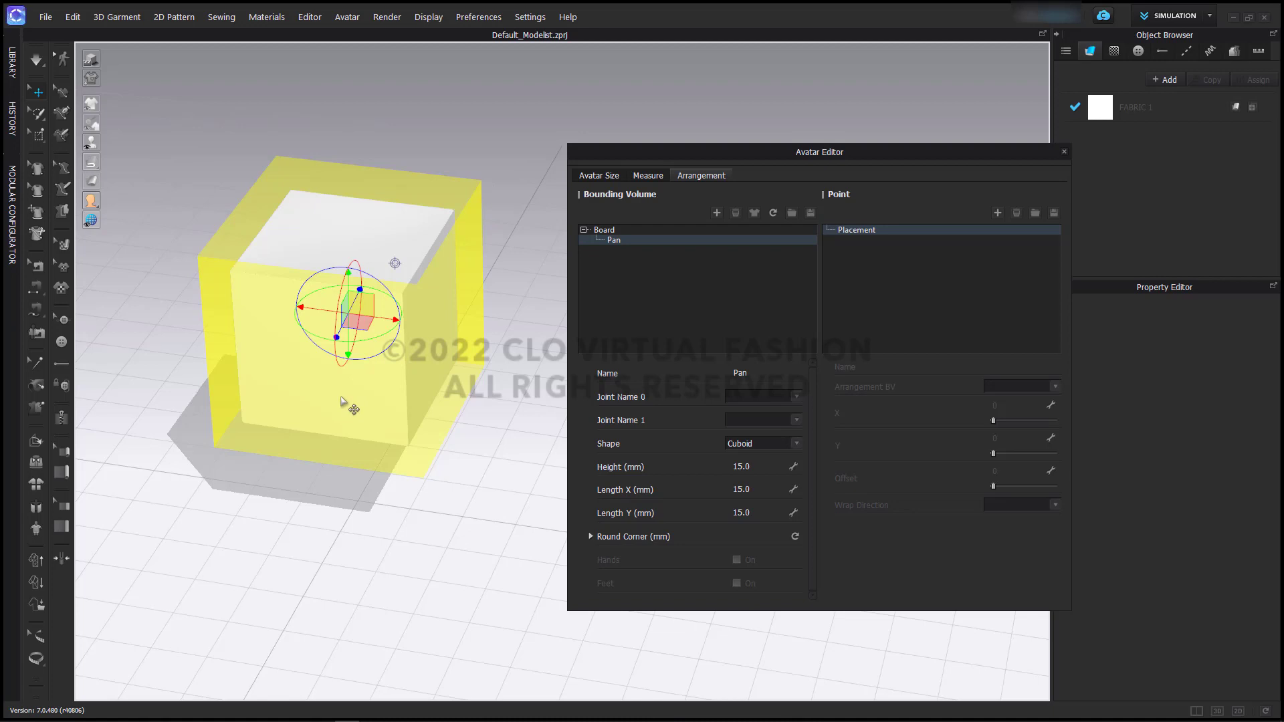
pyautogui.click(342, 401)
pyautogui.doubleClick(615, 240)
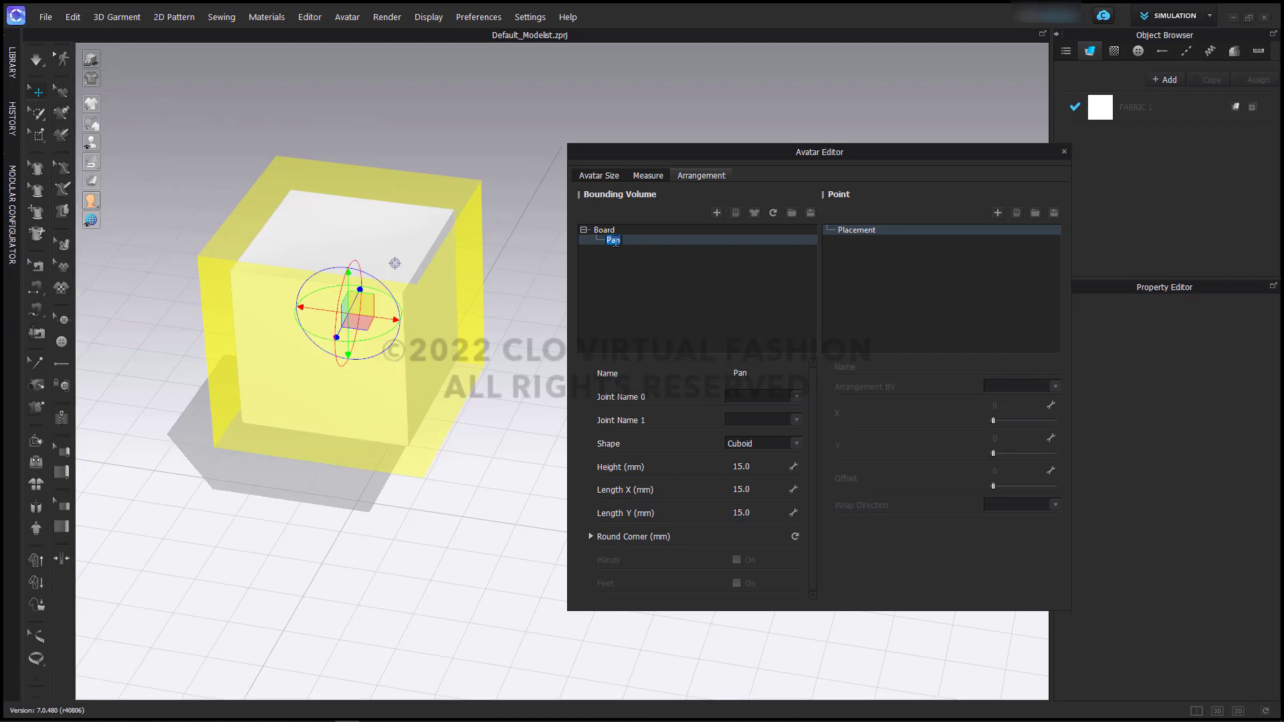
pyautogui.write('Horizonal')
pyautogui.press('Return')
pyautogui.click(517, 285)
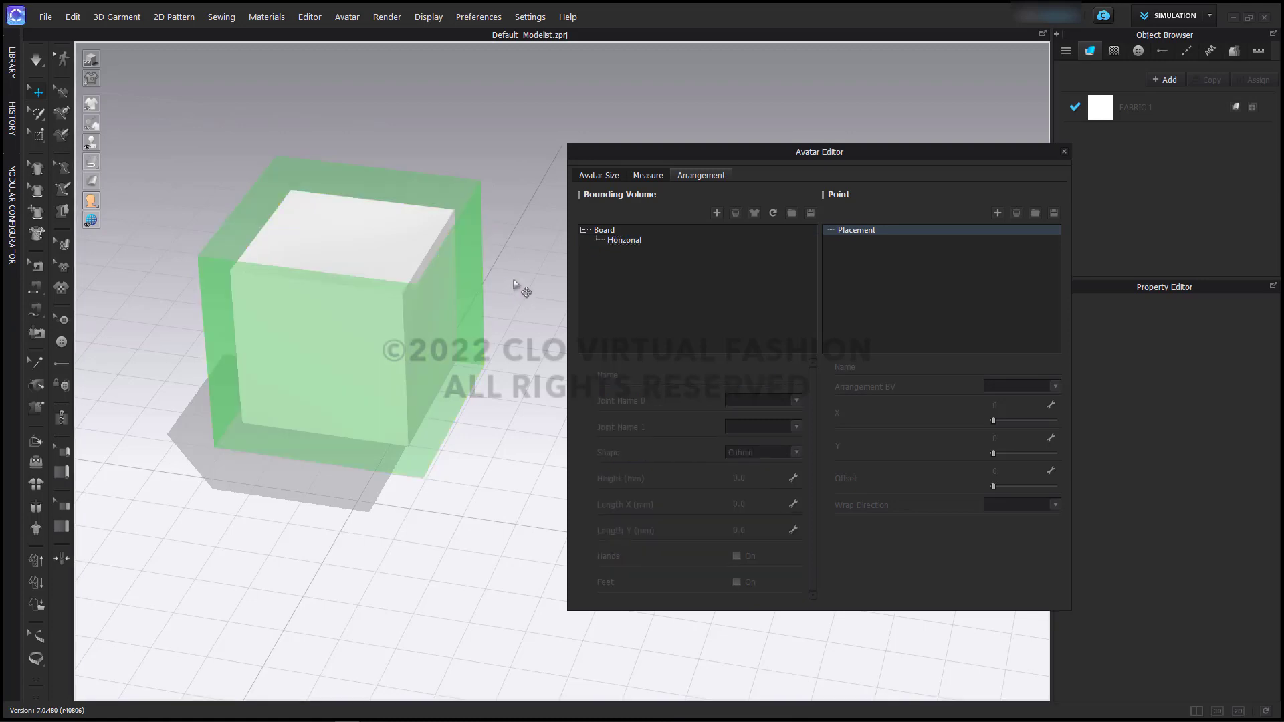
# Add a second bounding volume to the Board group
pyautogui.click(717, 212)
pyautogui.moveTo(481, 416); pyautogui.dragTo(421, 367, button='right')
pyautogui.click(421, 368)
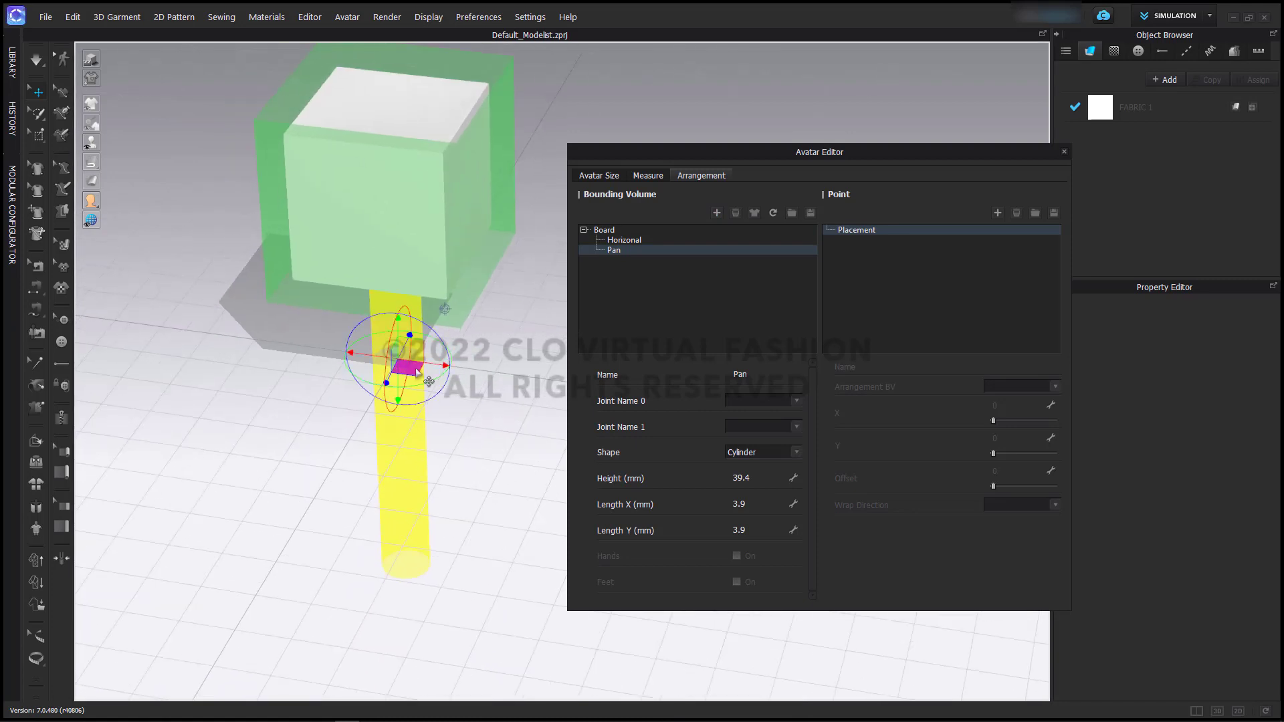
pyautogui.click(408, 260)
pyautogui.click(409, 364)
# Set the new cylinder bounding volume's Height, Length X and Length Y each to 15 mm
pyautogui.doubleClick(764, 480)
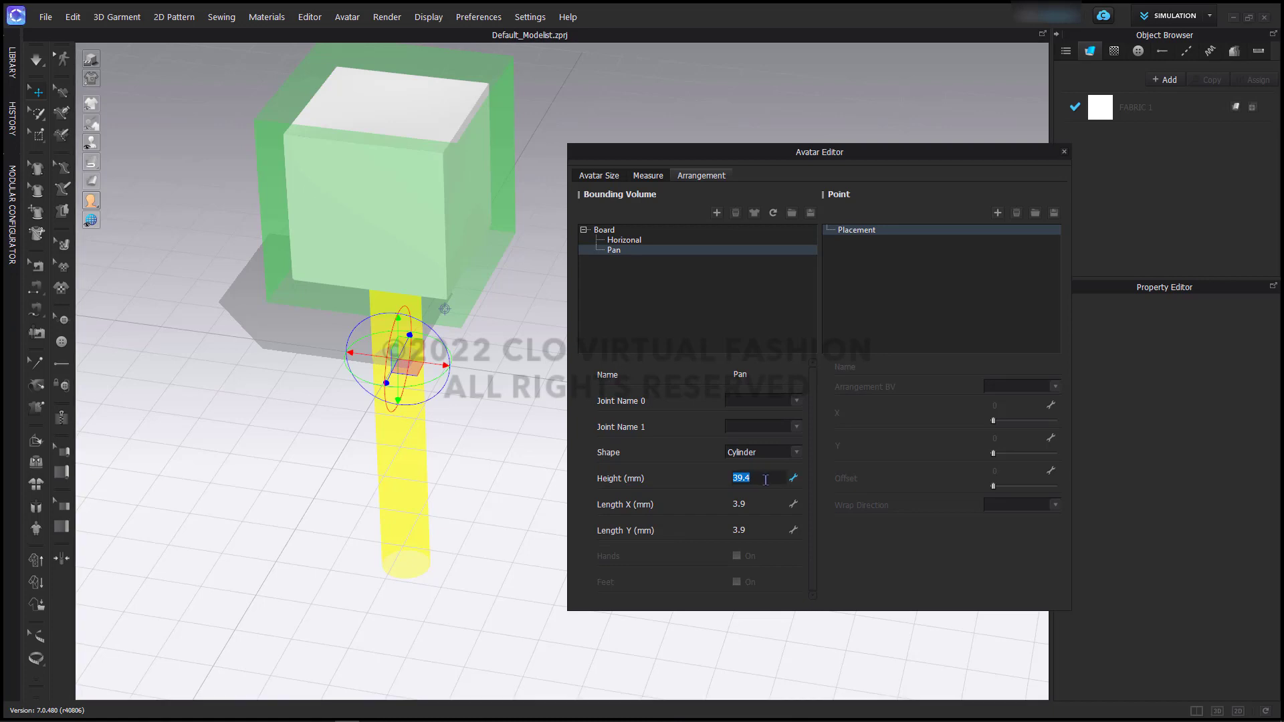
pyautogui.write('15')
pyautogui.press('Return')
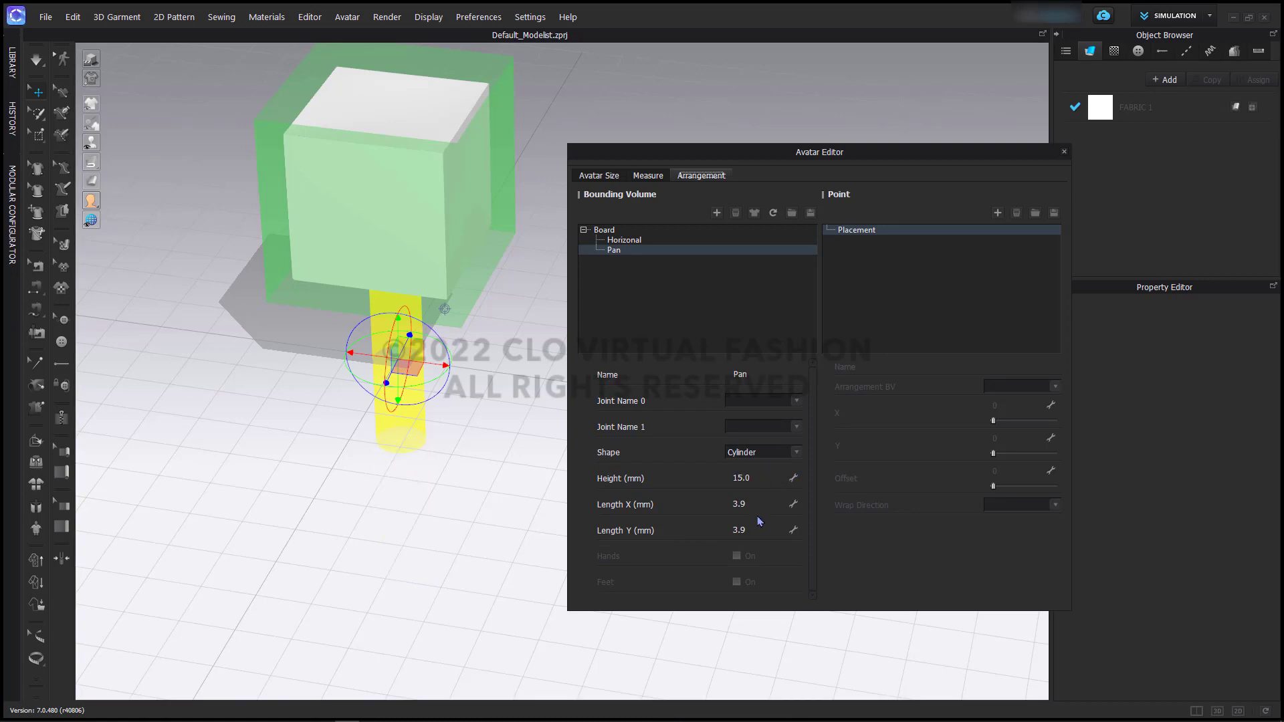
pyautogui.doubleClick(754, 504)
pyautogui.write('15')
pyautogui.press('Return')
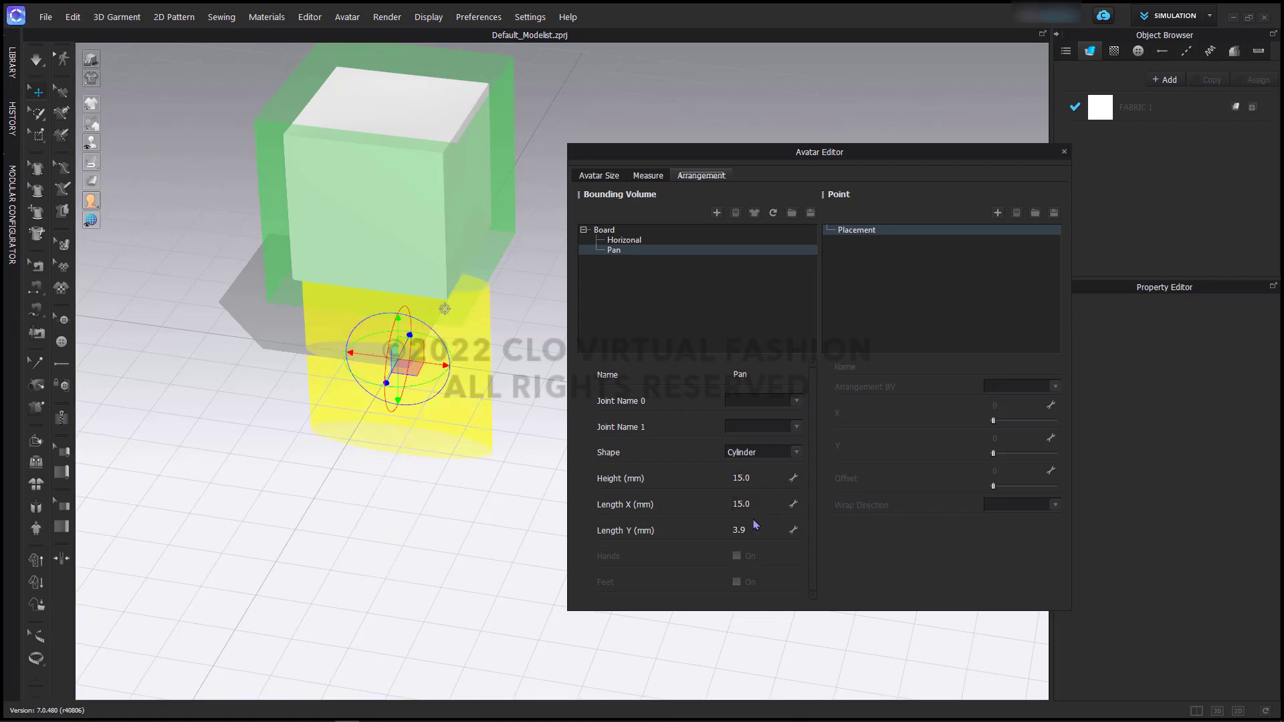
pyautogui.doubleClick(760, 530)
pyautogui.write('15')
pyautogui.press('Return')
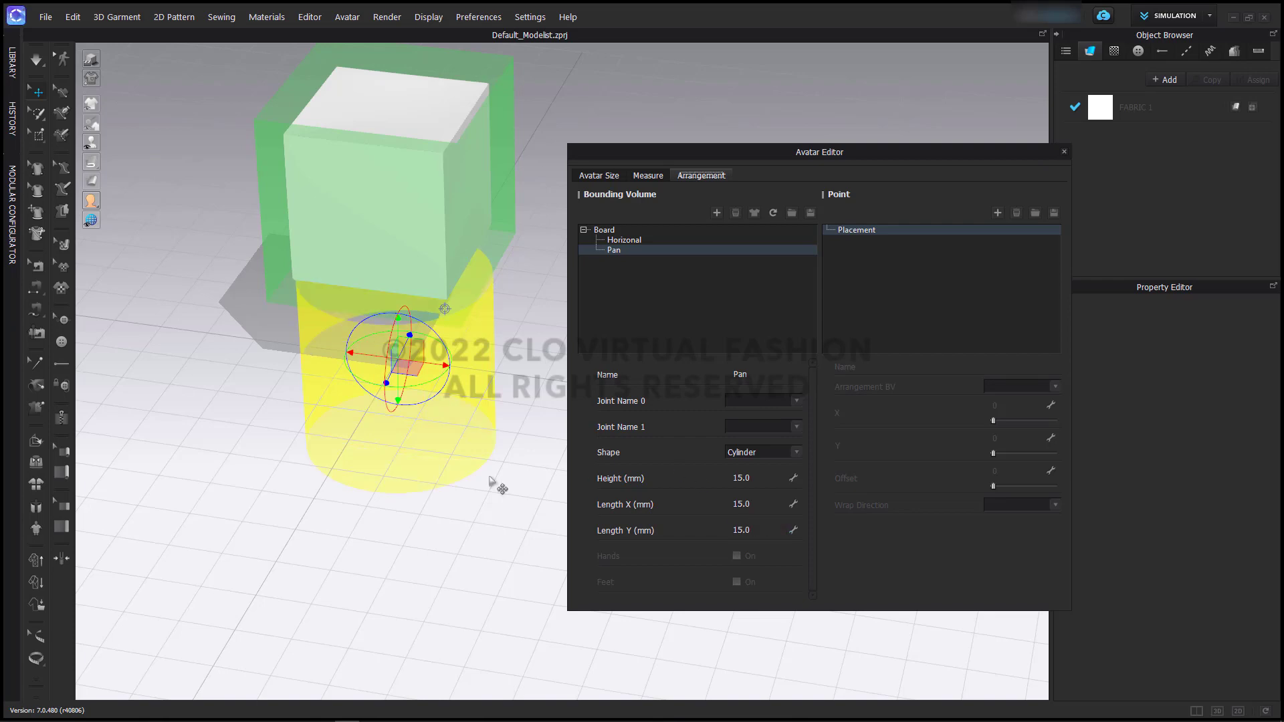
# Rotate the cylinder bounding volume onto its side and raise it until it surrounds the cube
pyautogui.press('2')
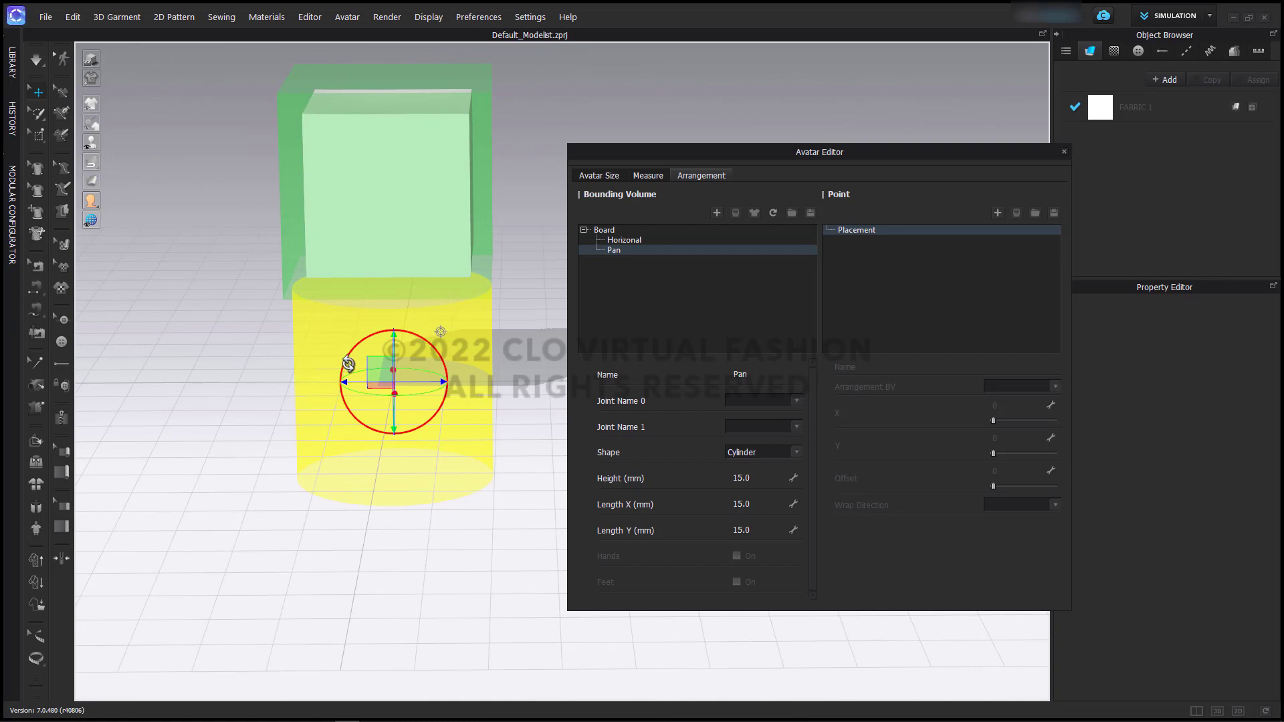
pyautogui.moveTo(440, 355); pyautogui.dragTo(371, 335)
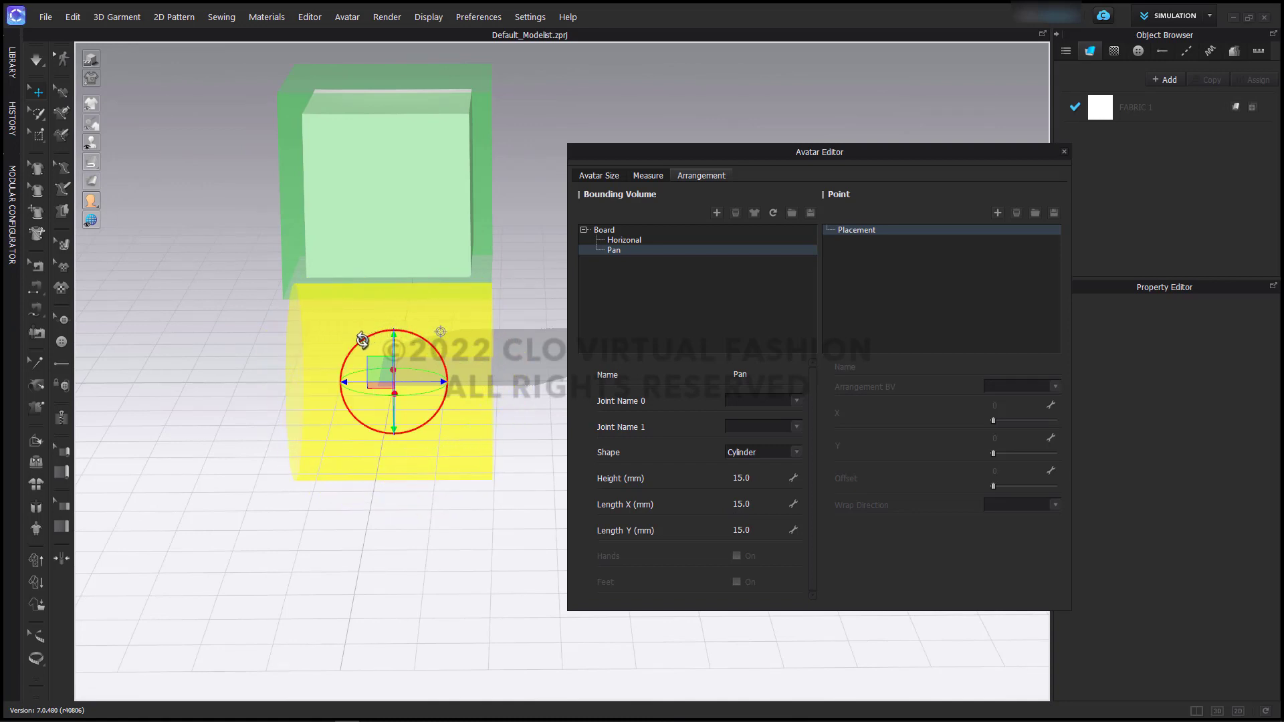
pyautogui.moveTo(371, 335); pyautogui.dragTo(389, 368, button='right')
pyautogui.moveTo(389, 367); pyautogui.dragTo(378, 206)
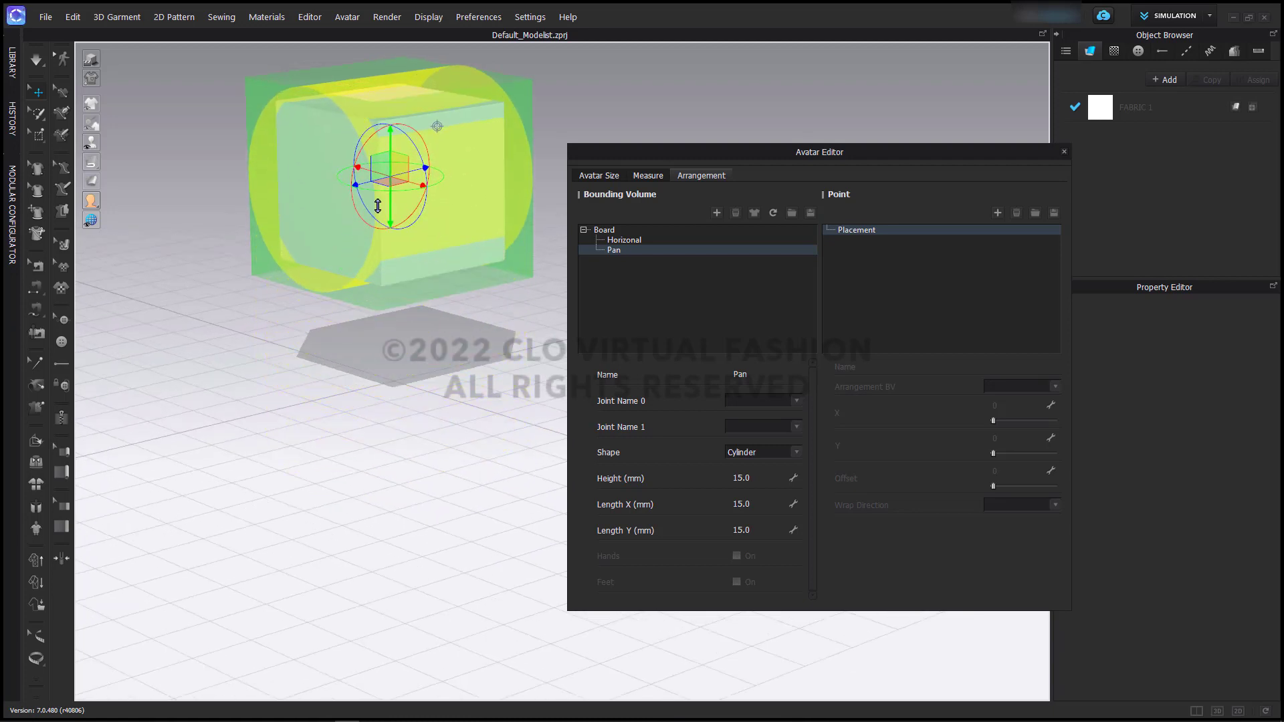
pyautogui.moveTo(378, 206); pyautogui.dragTo(427, 323, button='right')
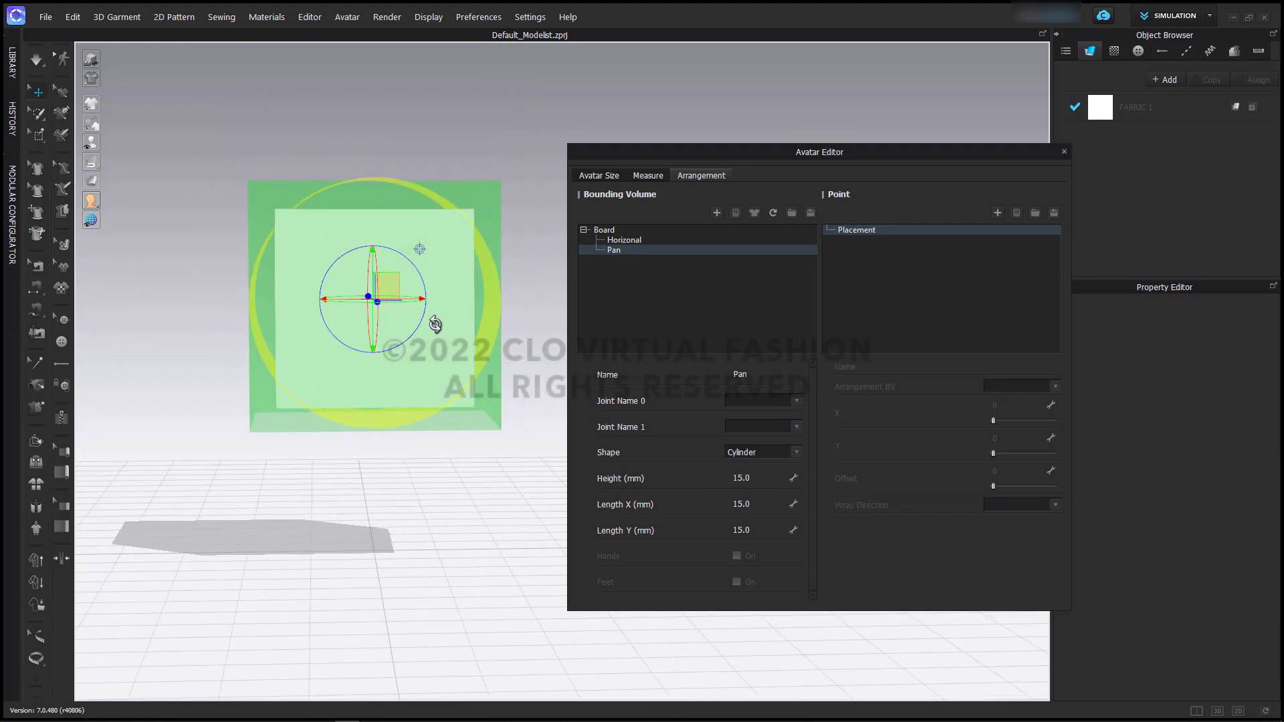
pyautogui.moveTo(401, 288); pyautogui.dragTo(467, 358)
pyautogui.moveTo(456, 348); pyautogui.dragTo(401, 389, button='right')
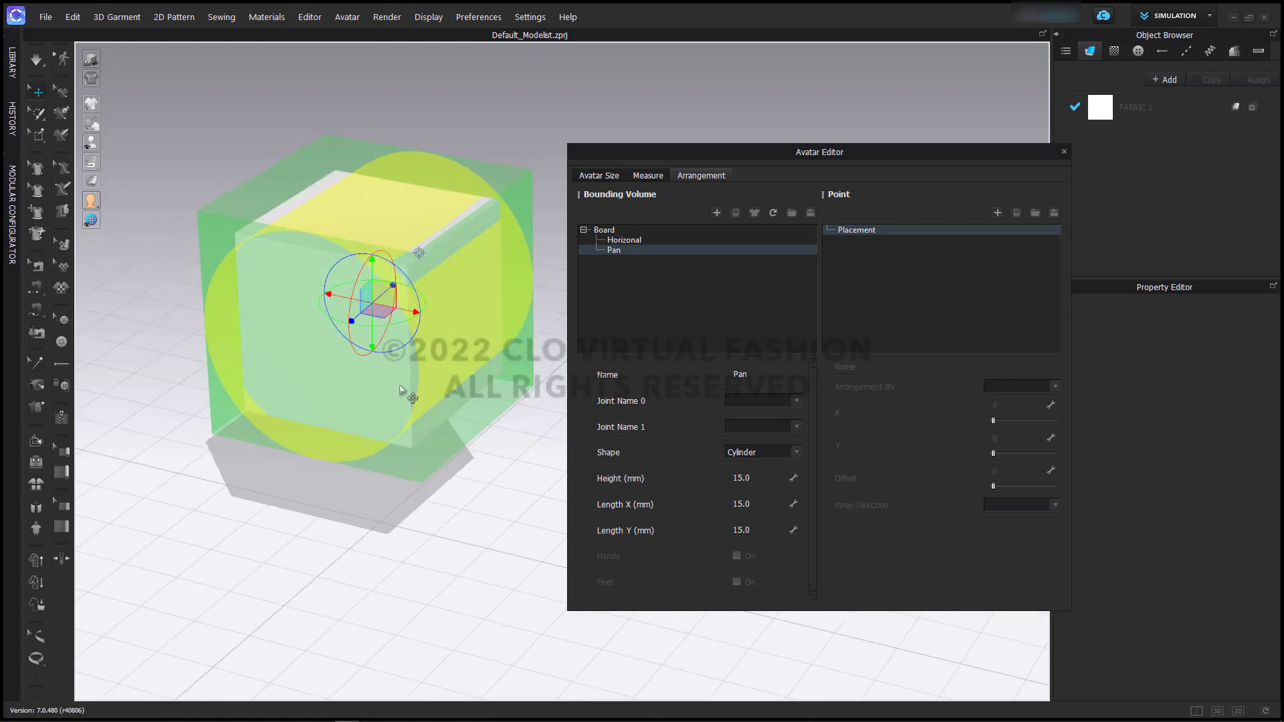
pyautogui.moveTo(443, 431); pyautogui.dragTo(436, 439, button='right')
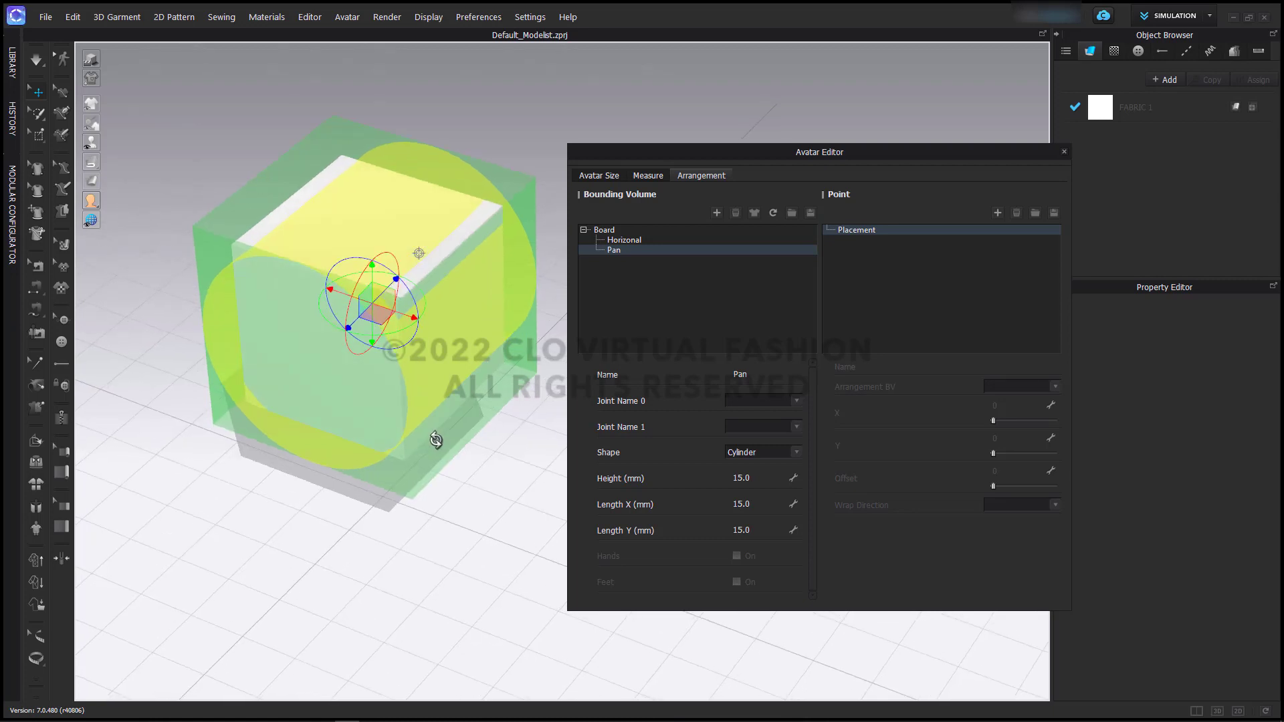
# Rename the cylinder bounding volume as Vertical and deselect it
pyautogui.doubleClick(614, 250)
pyautogui.write('Ve')
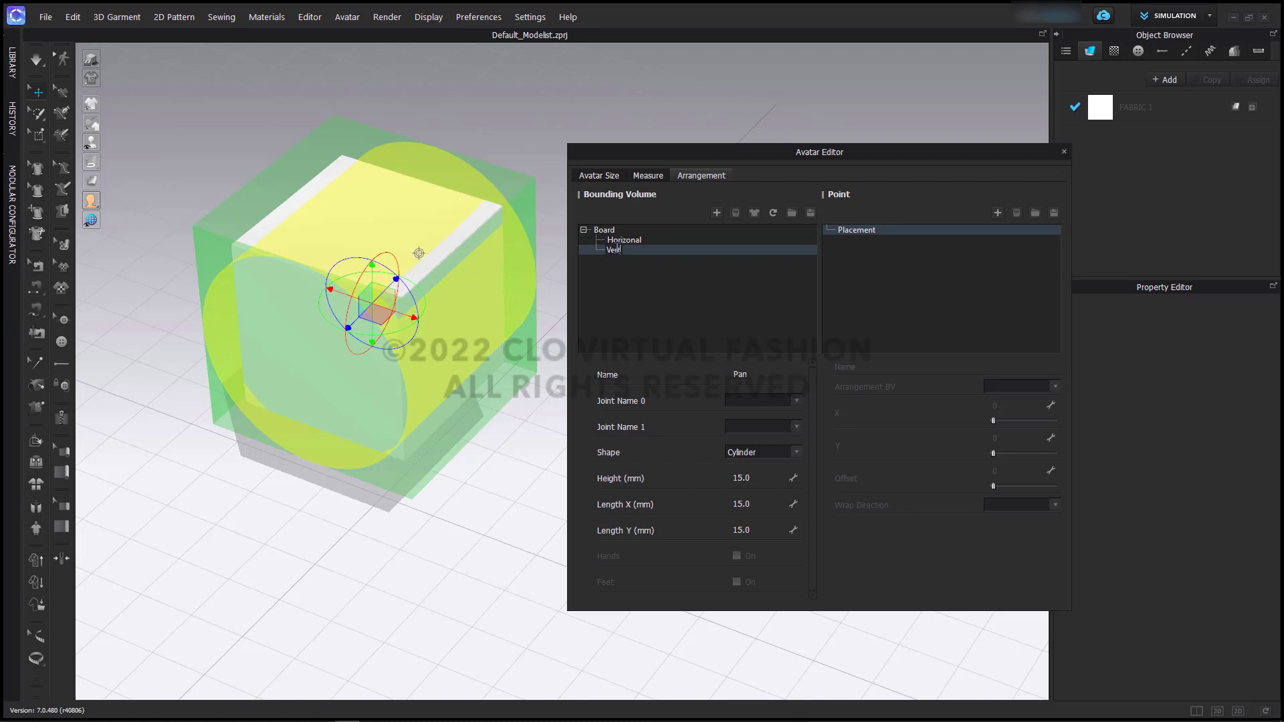
pyautogui.write('rtical')
pyautogui.press('Return')
pyautogui.click(452, 476)
pyautogui.click(467, 509)
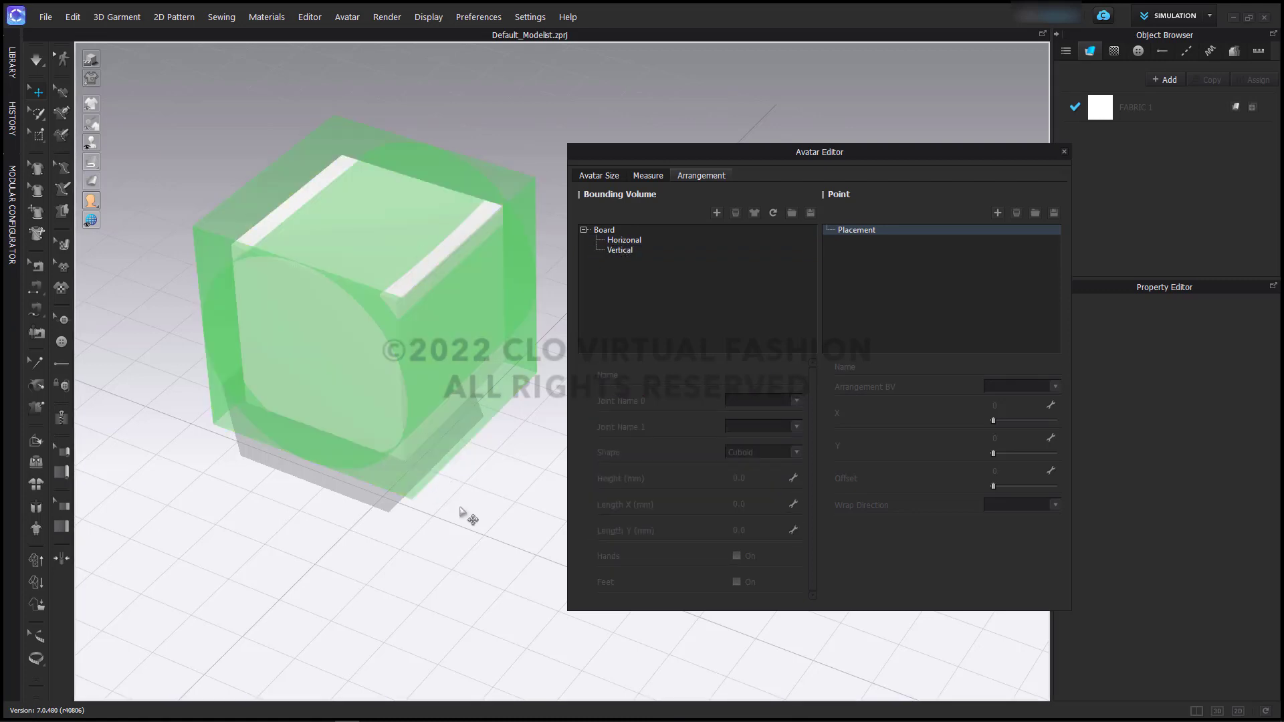
# Set the Vertical bounding volume's Length X and Length Y each to 30 mm
pyautogui.moveTo(461, 509); pyautogui.dragTo(472, 471, button='right')
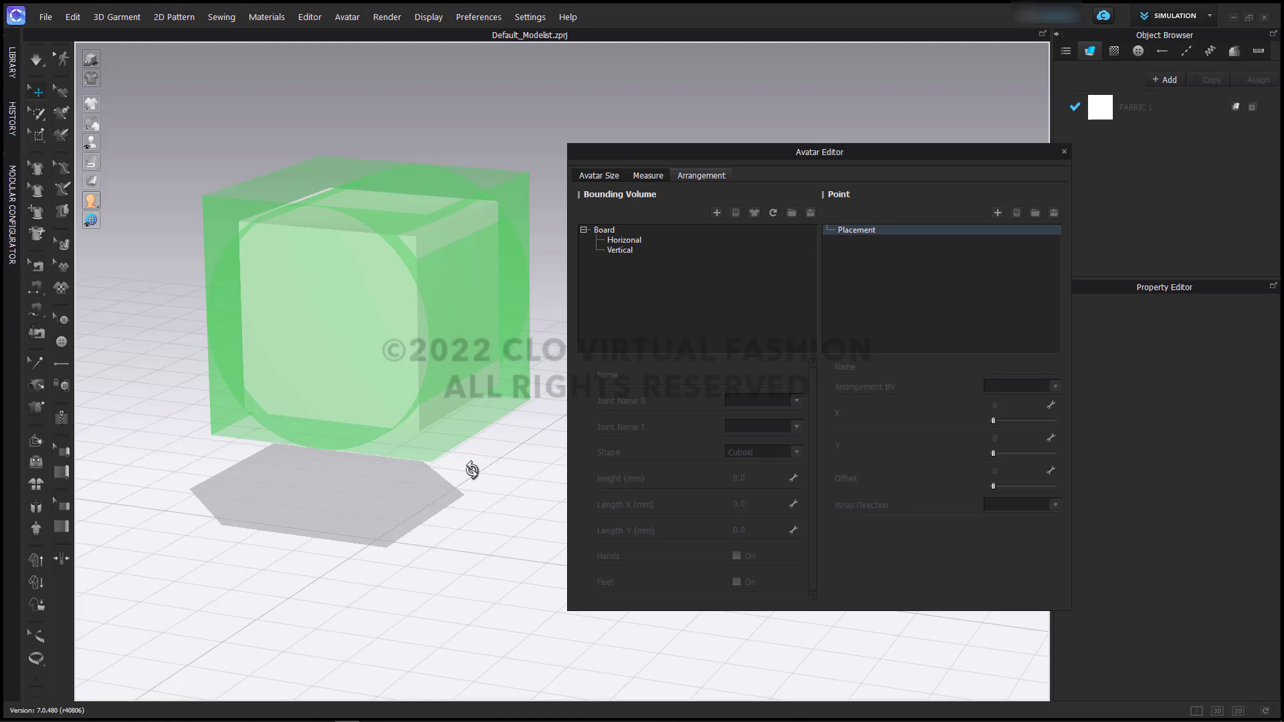
pyautogui.scroll(-3, 480, 486)
pyautogui.click(689, 242)
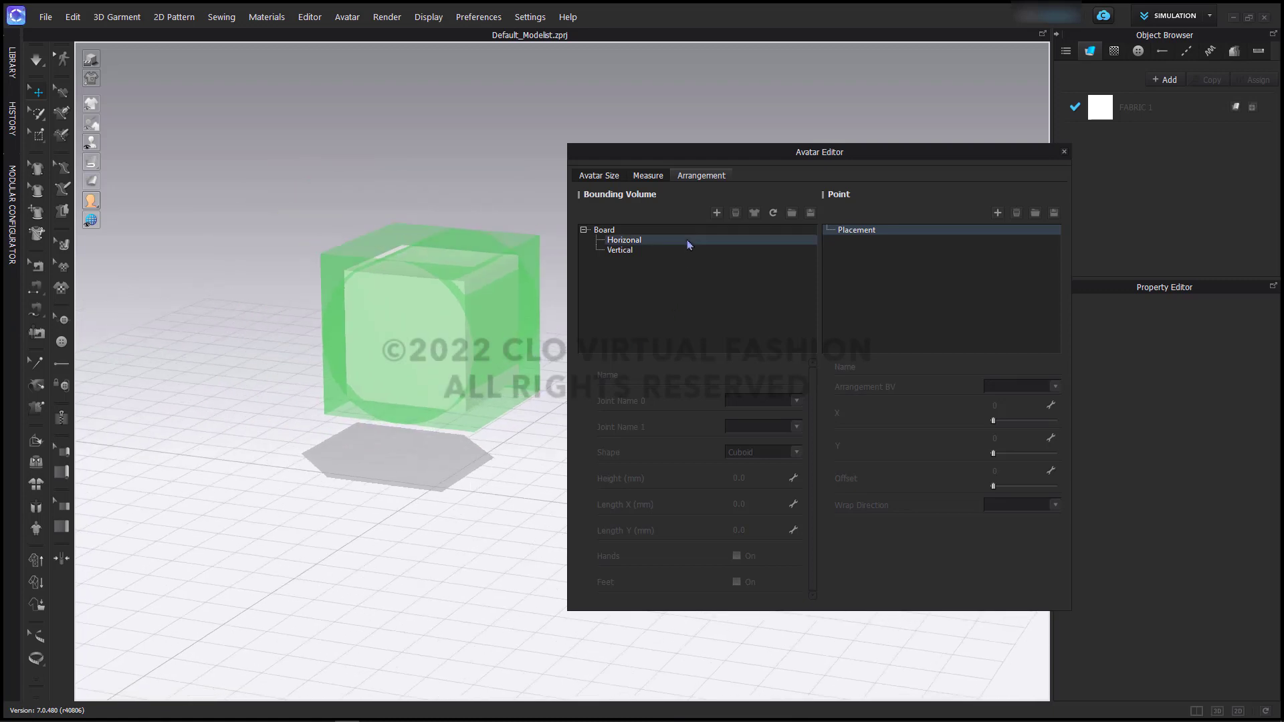
pyautogui.click(689, 250)
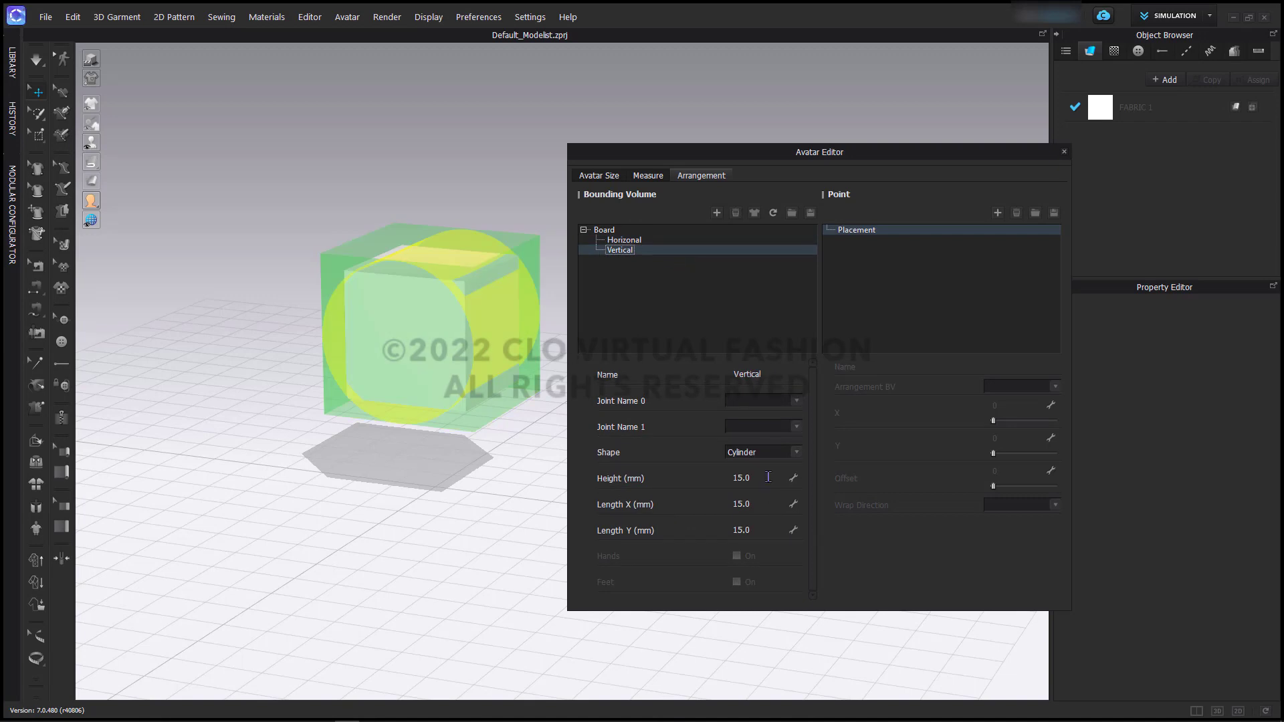
pyautogui.click(769, 505)
pyautogui.write('30')
pyautogui.press('Return')
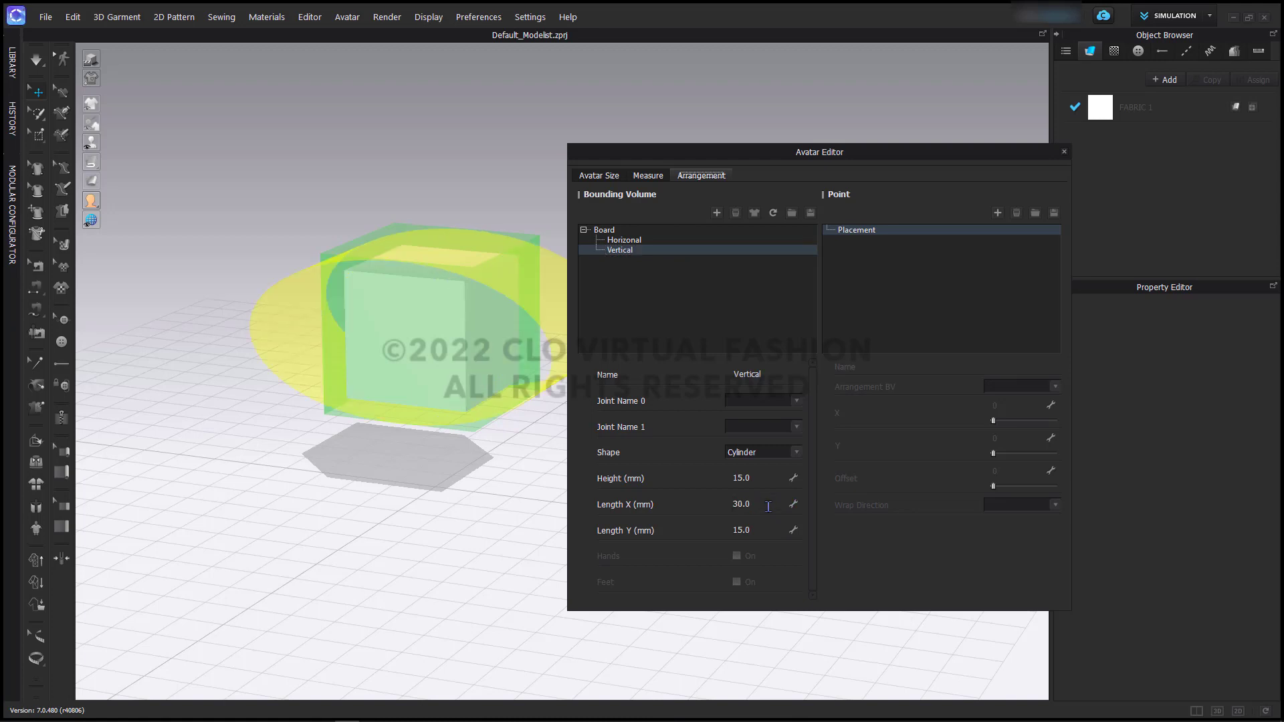
pyautogui.click(762, 533)
pyautogui.write('30')
pyautogui.press('Return')
# Reduce the Vertical bounding volume's Height to 5 mm
pyautogui.click(767, 478)
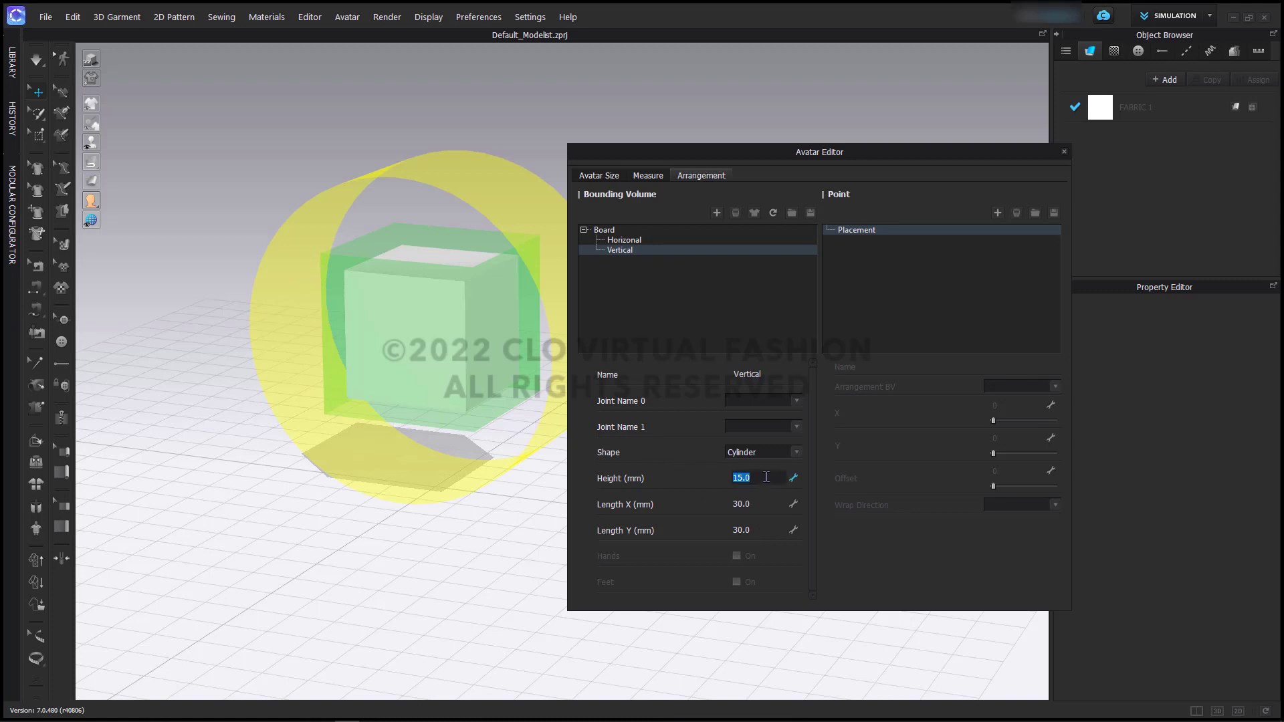
pyautogui.write('1')
pyautogui.write('5')
pyautogui.press('Return')
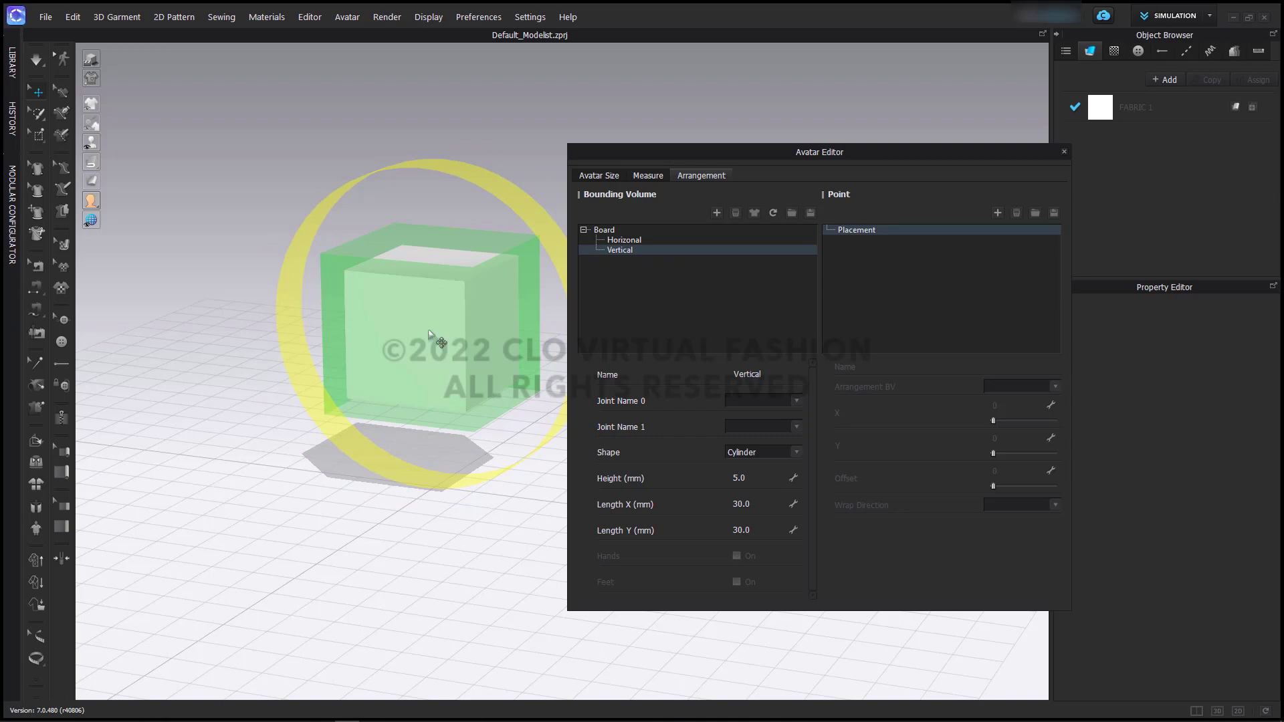
# Move the ring-shaped Vertical bounding volume upward so that it arches over the cube
pyautogui.moveTo(438, 339); pyautogui.dragTo(395, 335, button='right')
pyautogui.click(438, 312)
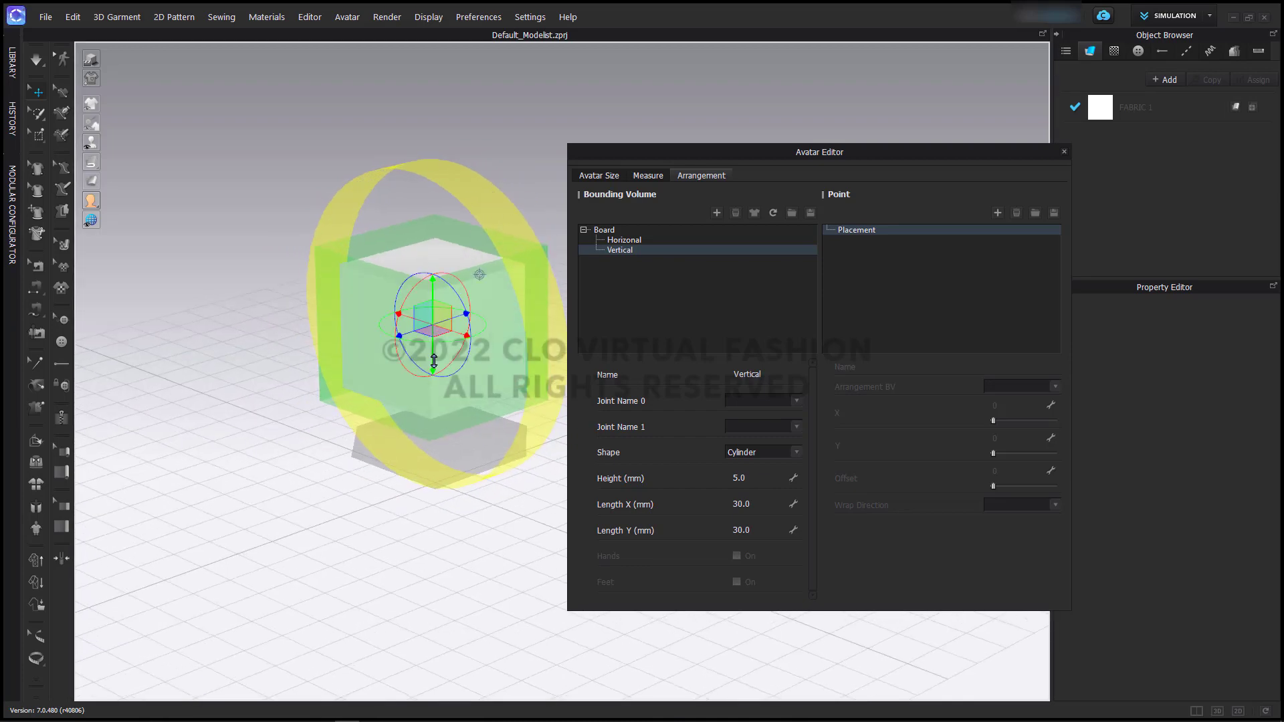
pyautogui.moveTo(442, 346); pyautogui.dragTo(444, 306)
pyautogui.moveTo(444, 306); pyautogui.dragTo(529, 368, button='right')
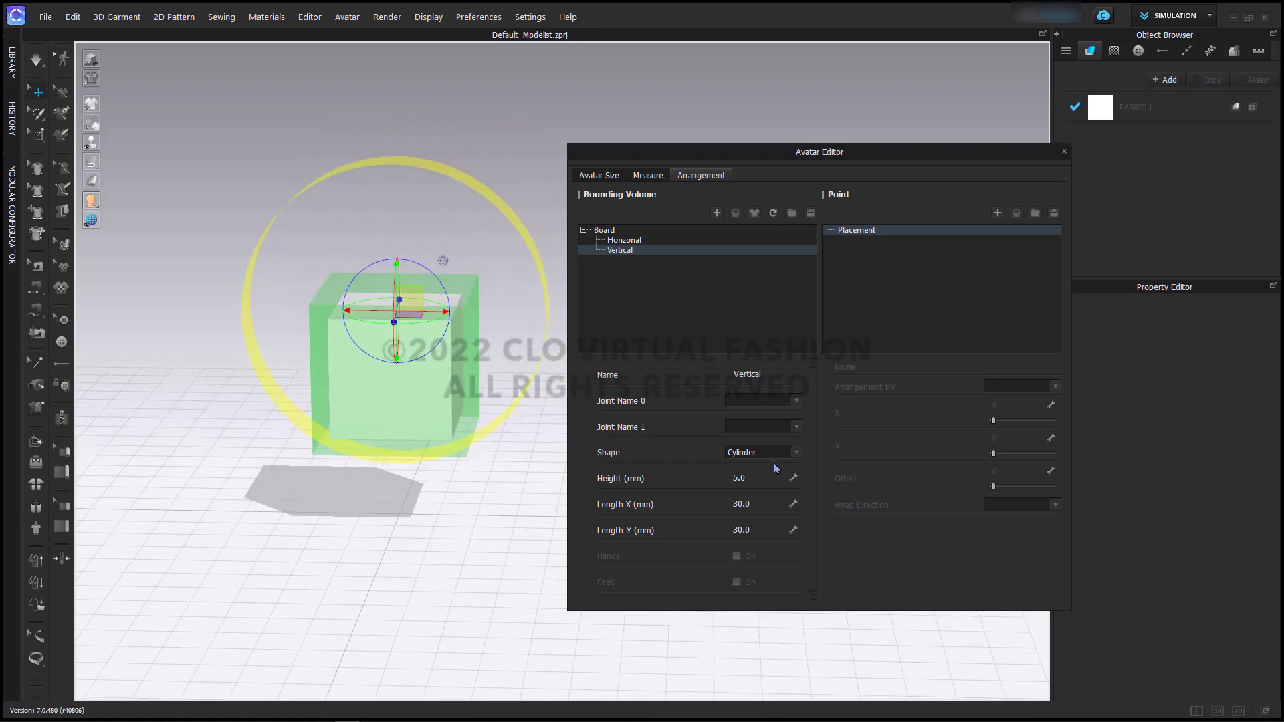
# Set the Vertical bounding volume's Length X to 15 mm and deselect it
pyautogui.click(768, 503)
pyautogui.write('15')
pyautogui.press('Return')
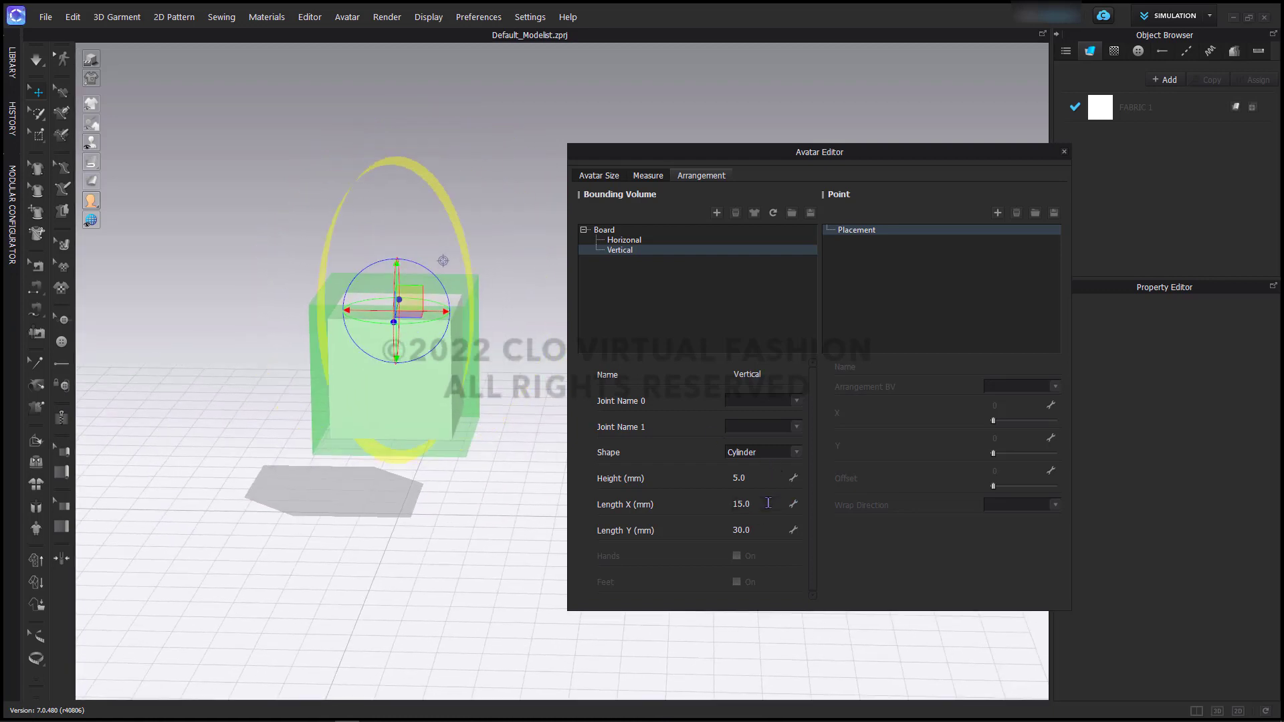
pyautogui.moveTo(414, 492); pyautogui.dragTo(396, 527, button='right')
pyautogui.click(436, 546)
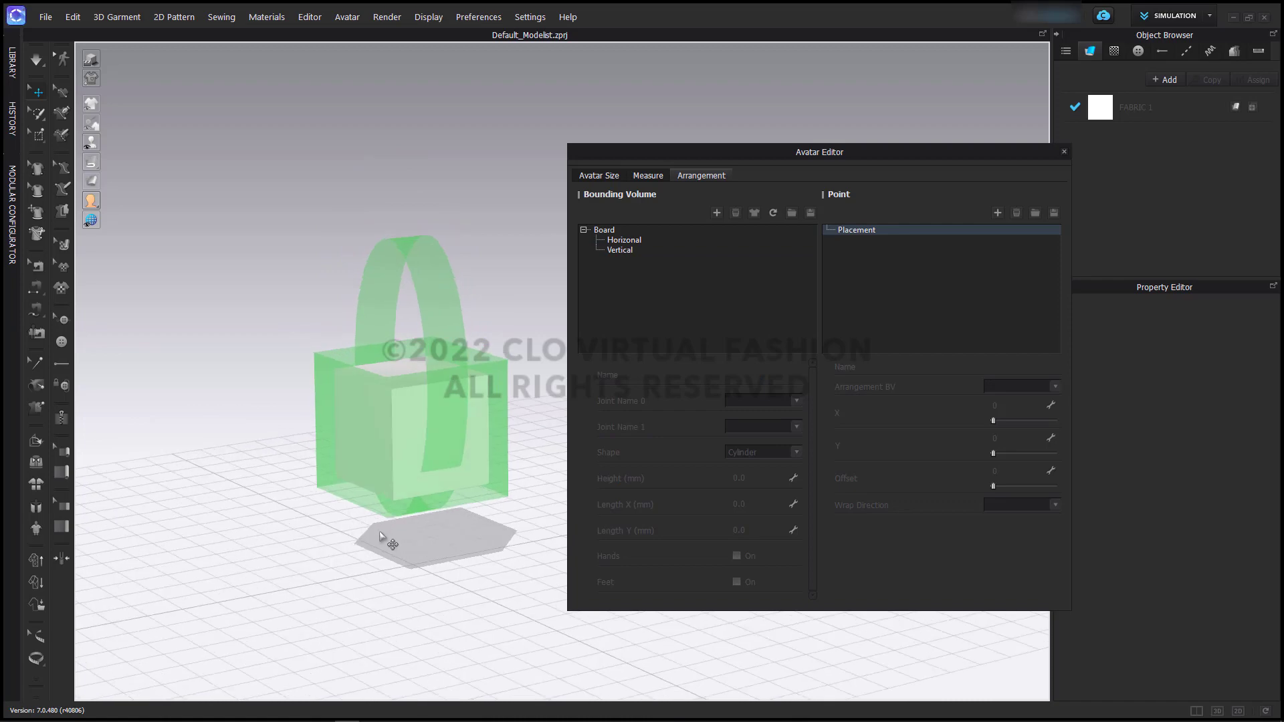
# Add four arrangement points to the Placement group
pyautogui.click(914, 231)
pyautogui.click(914, 231)
pyautogui.click(915, 231)
pyautogui.click(999, 213)
pyautogui.click(1000, 214)
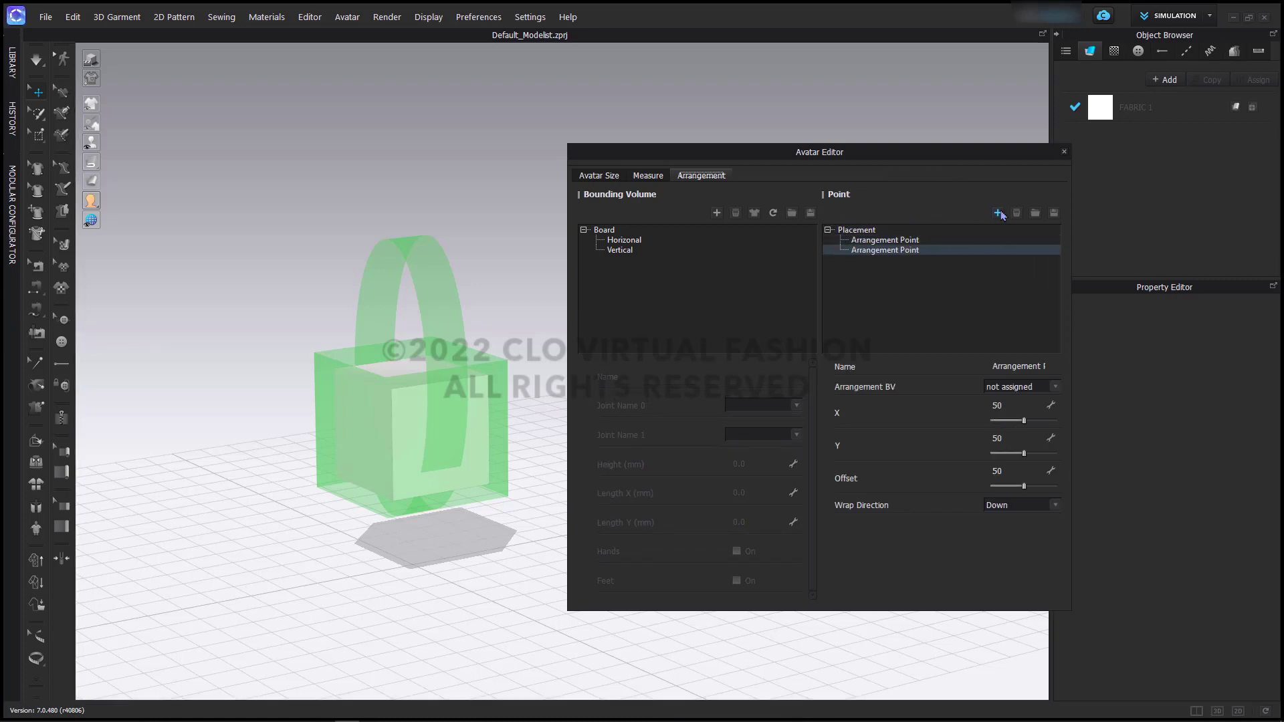
pyautogui.click(1000, 213)
pyautogui.click(999, 213)
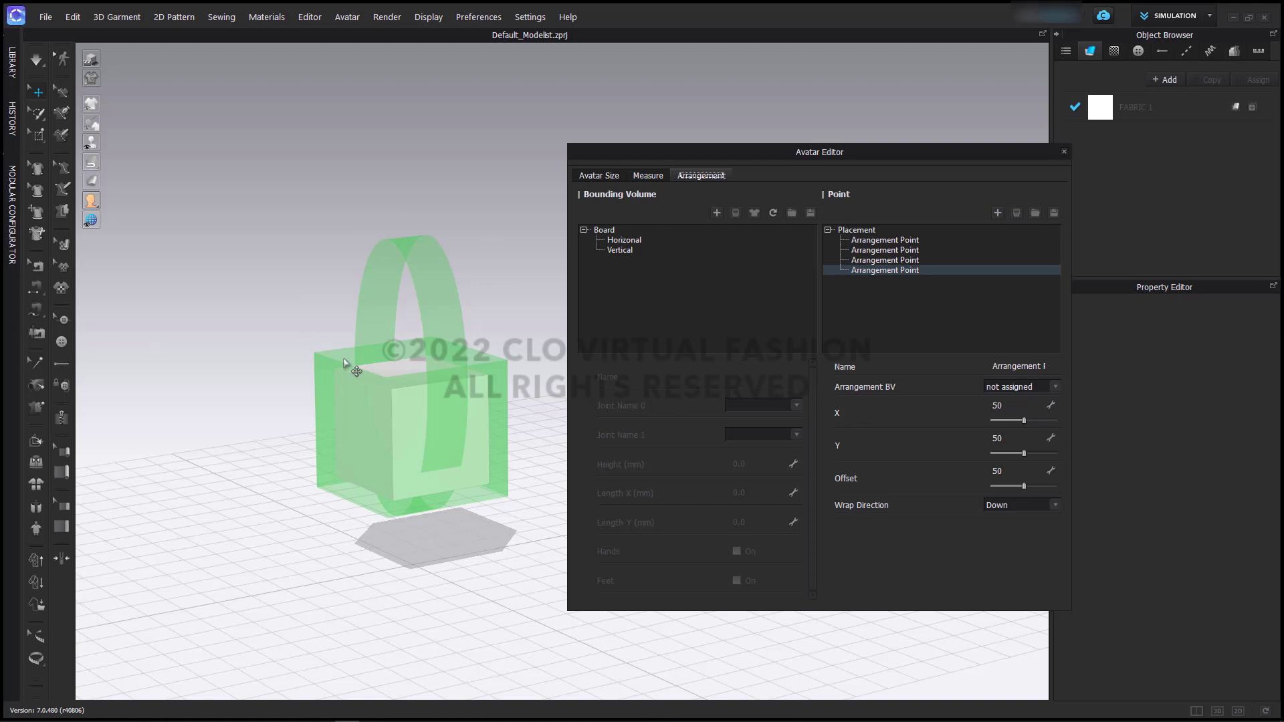
# Rename the first two arrangement points as 1 and 2
pyautogui.click(914, 241)
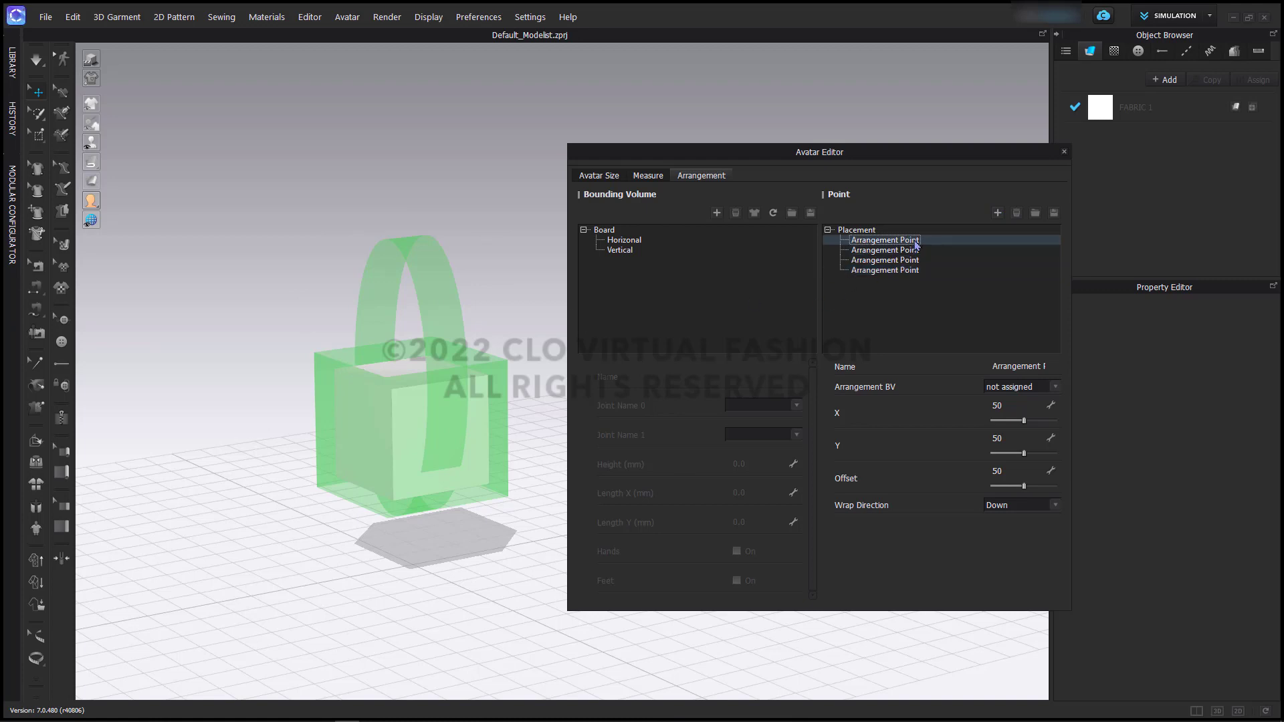
pyautogui.click(915, 241)
pyautogui.write('1')
pyautogui.click(900, 250)
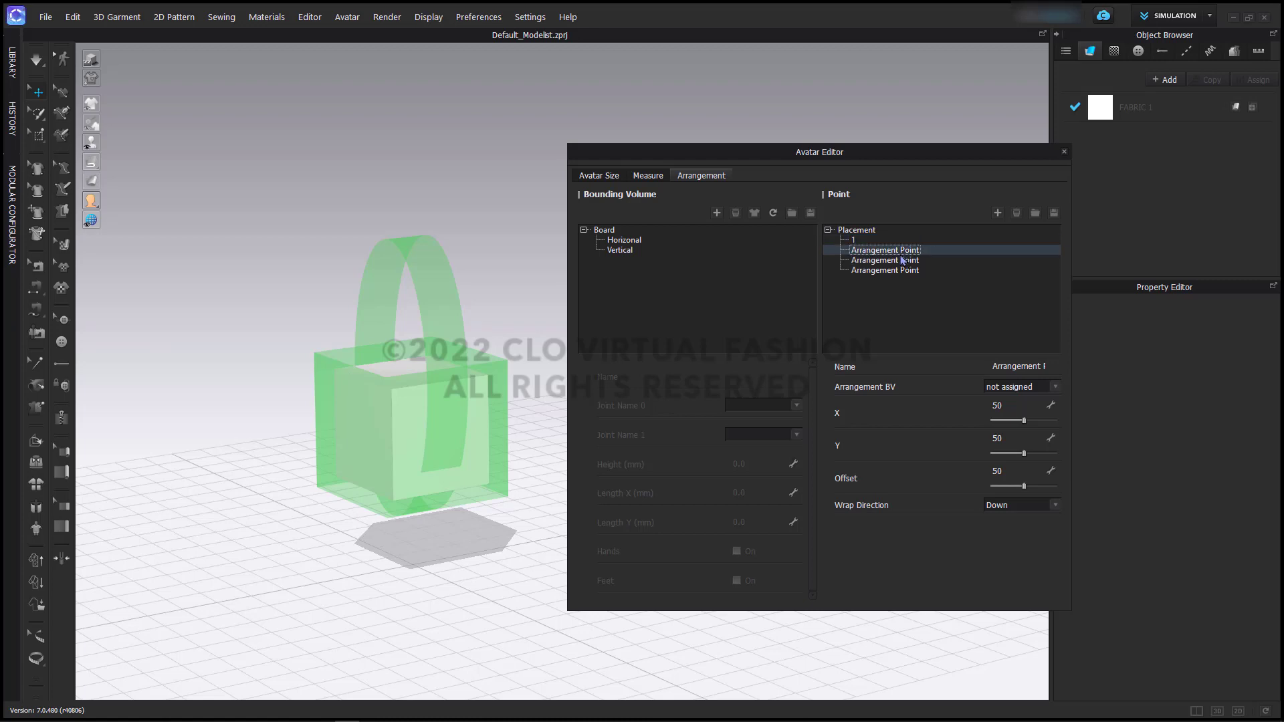
pyautogui.click(901, 250)
pyautogui.write('2')
# Rename the third and fourth arrangement points as 3 and 4, and clear the selection
pyautogui.click(899, 261)
pyautogui.click(899, 261)
pyautogui.doubleClick(897, 260)
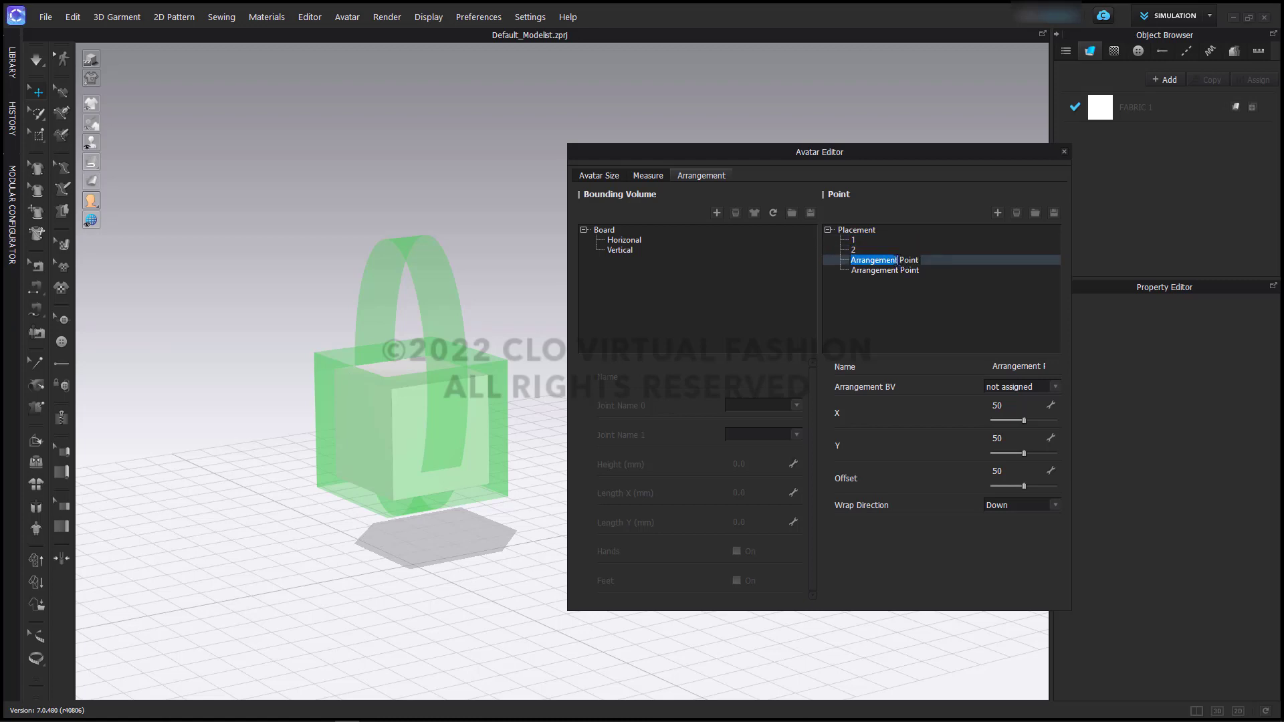
pyautogui.tripleClick(897, 261)
pyautogui.write('3')
pyautogui.click(895, 271)
pyautogui.doubleClick(895, 269)
pyautogui.tripleClick(894, 269)
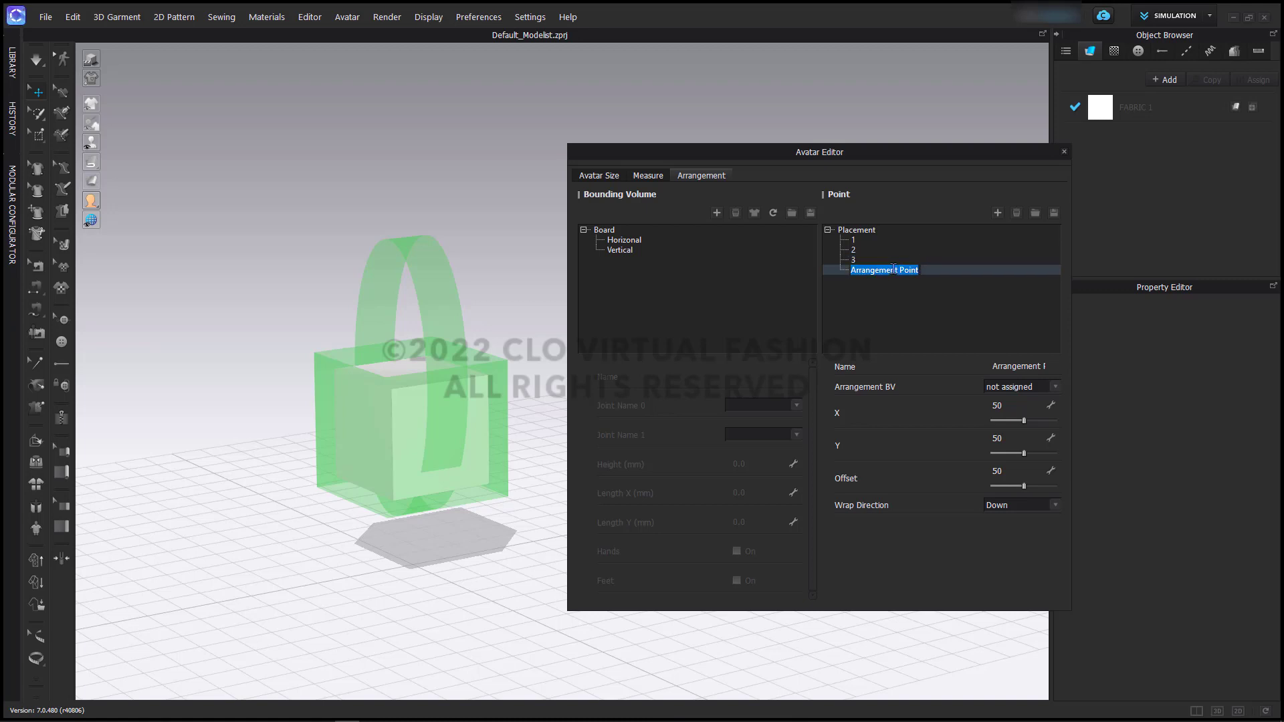
pyautogui.write('4')
pyautogui.click(898, 330)
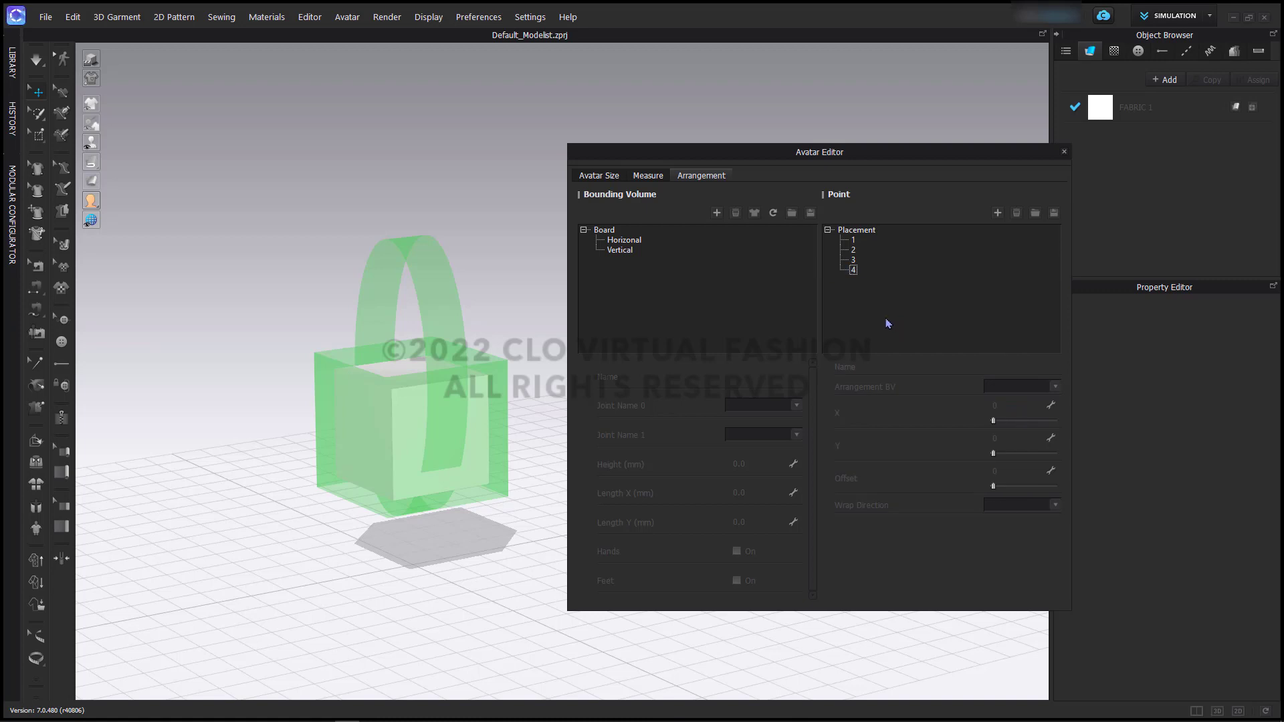
# Assign arrangement point 1 to the Horizonal bounding volume
pyautogui.click(876, 242)
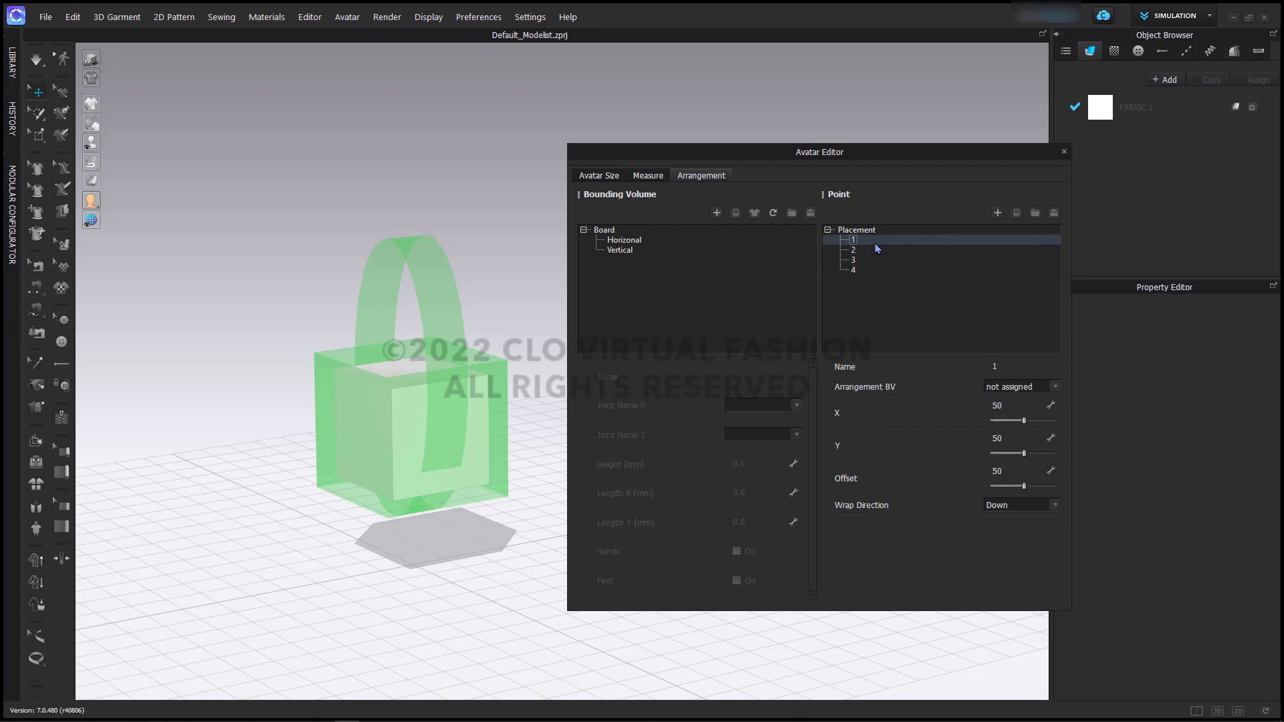
pyautogui.click(1011, 390)
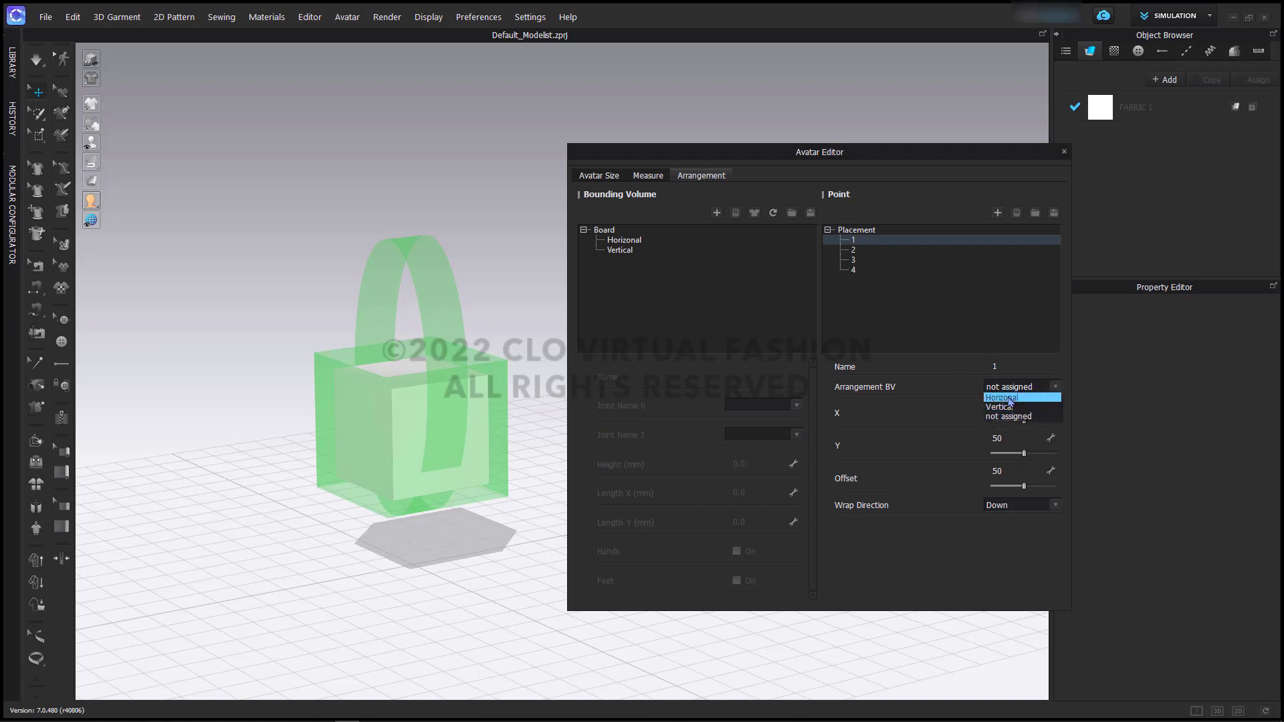
pyautogui.click(1010, 400)
pyautogui.click(1010, 398)
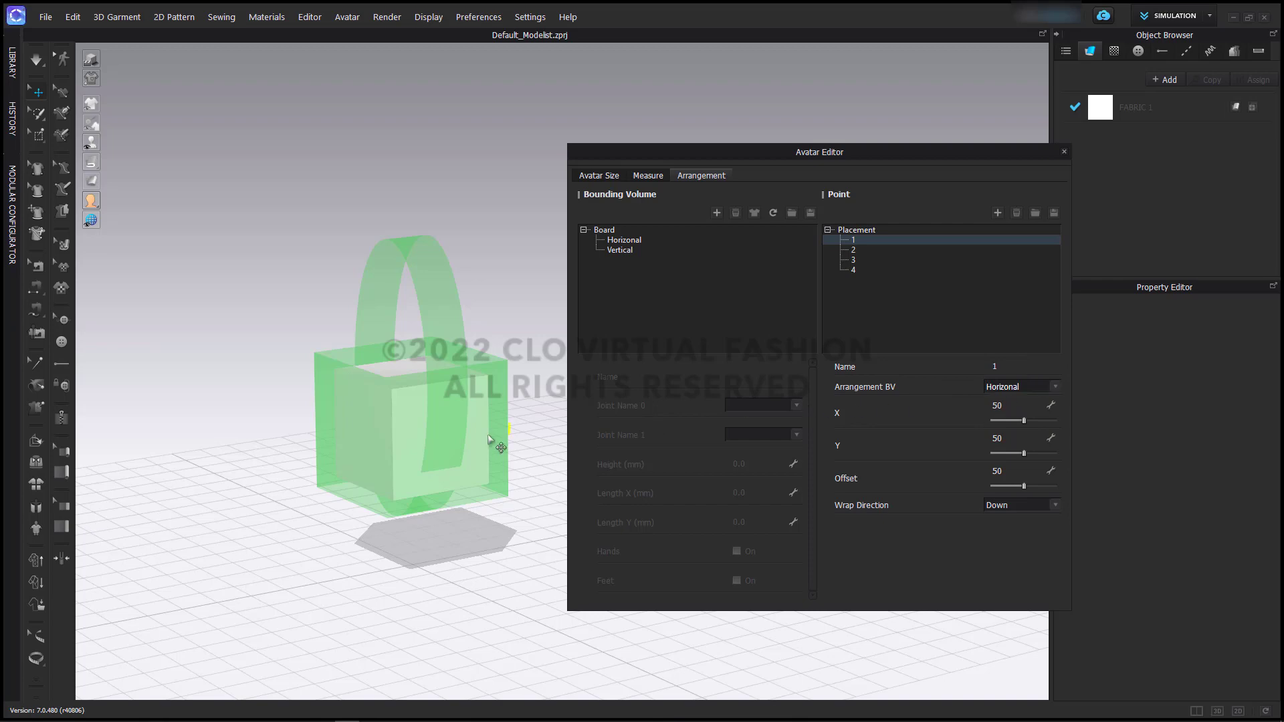
pyautogui.moveTo(536, 438); pyautogui.dragTo(426, 467, button='right')
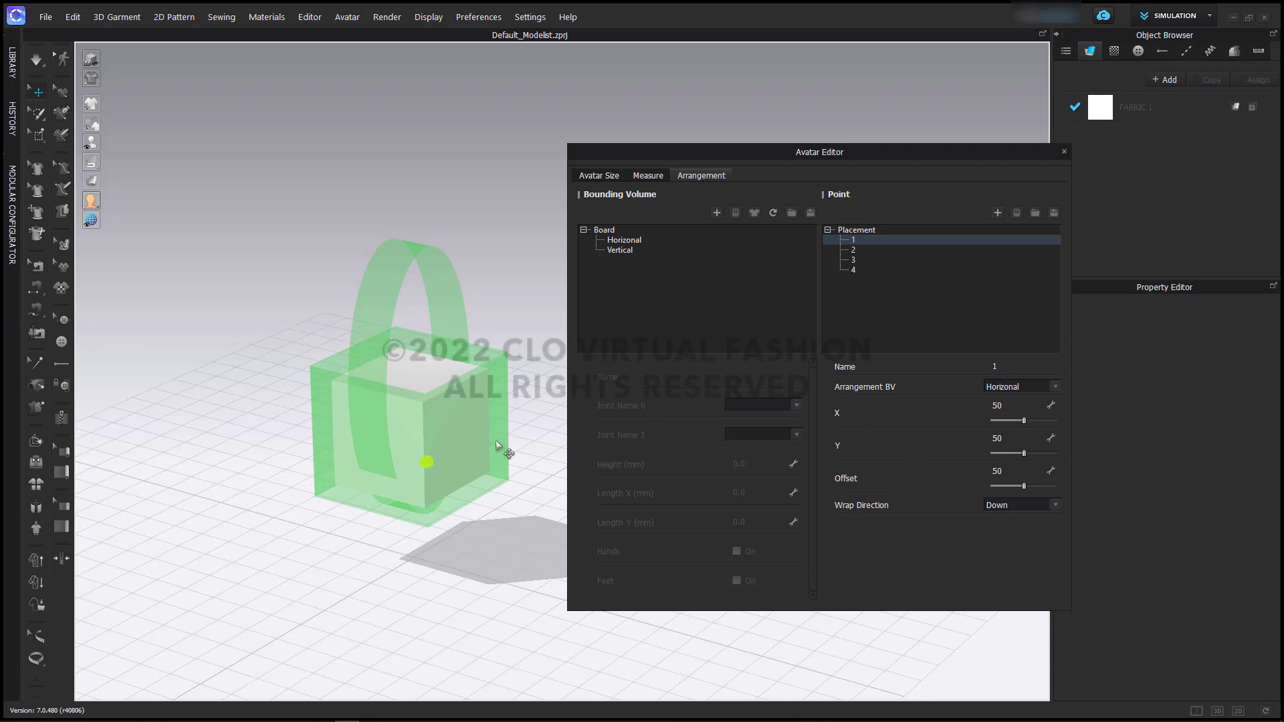
pyautogui.scroll(3, 460, 447)
pyautogui.moveTo(460, 447); pyautogui.dragTo(405, 338, button='right')
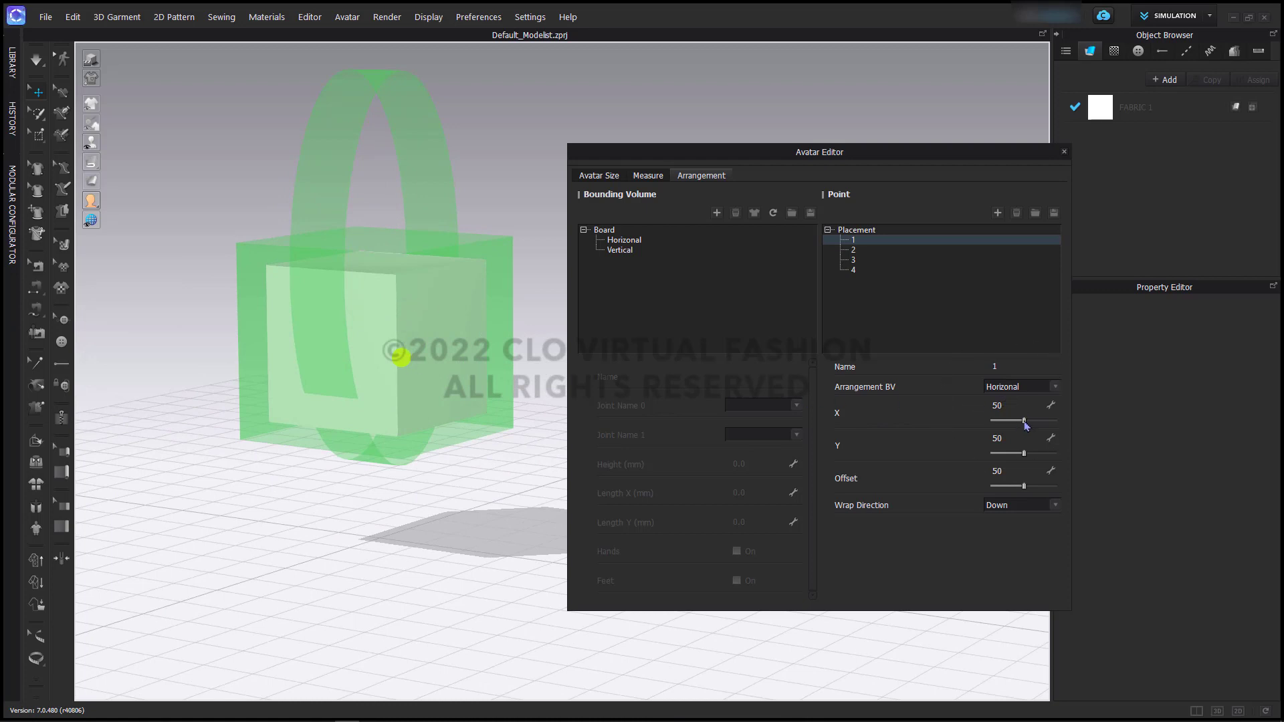
# Try arrangement point 1's X position at 0 and at 25
pyautogui.moveTo(1025, 425); pyautogui.dragTo(994, 425)
pyautogui.moveTo(375, 438); pyautogui.dragTo(531, 473, button='right')
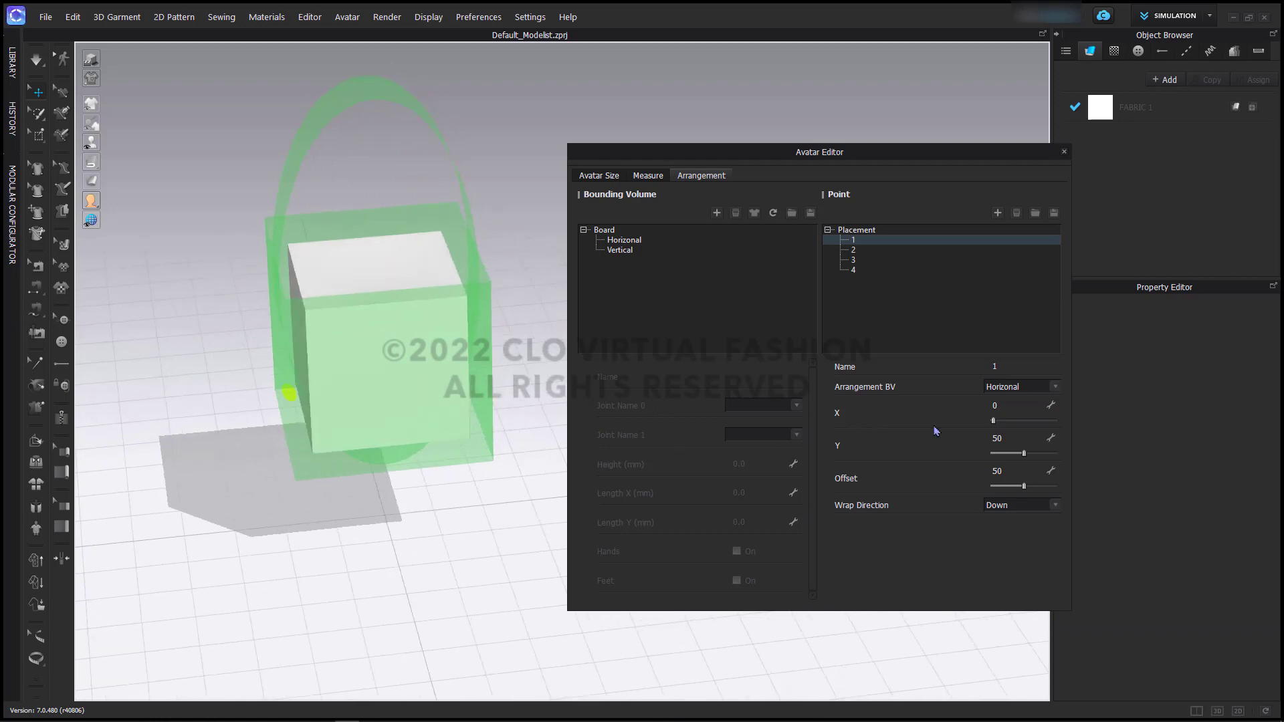
pyautogui.doubleClick(1002, 406)
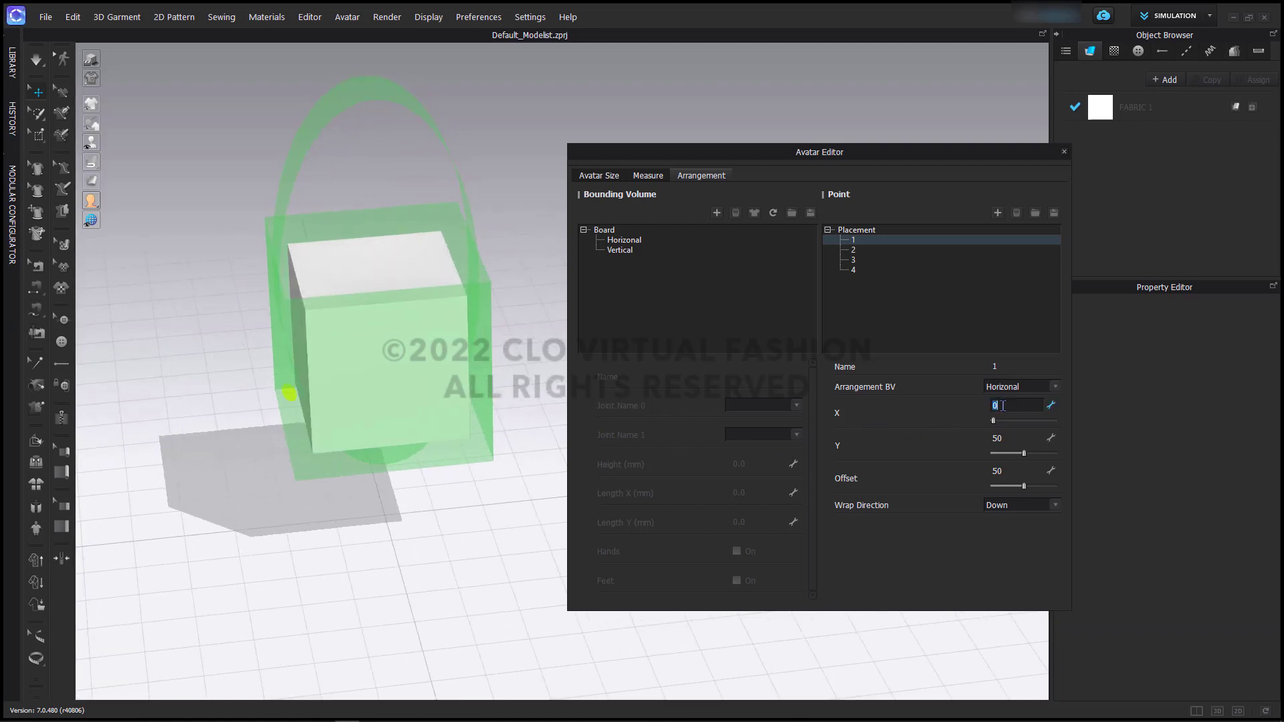
pyautogui.press('Return')
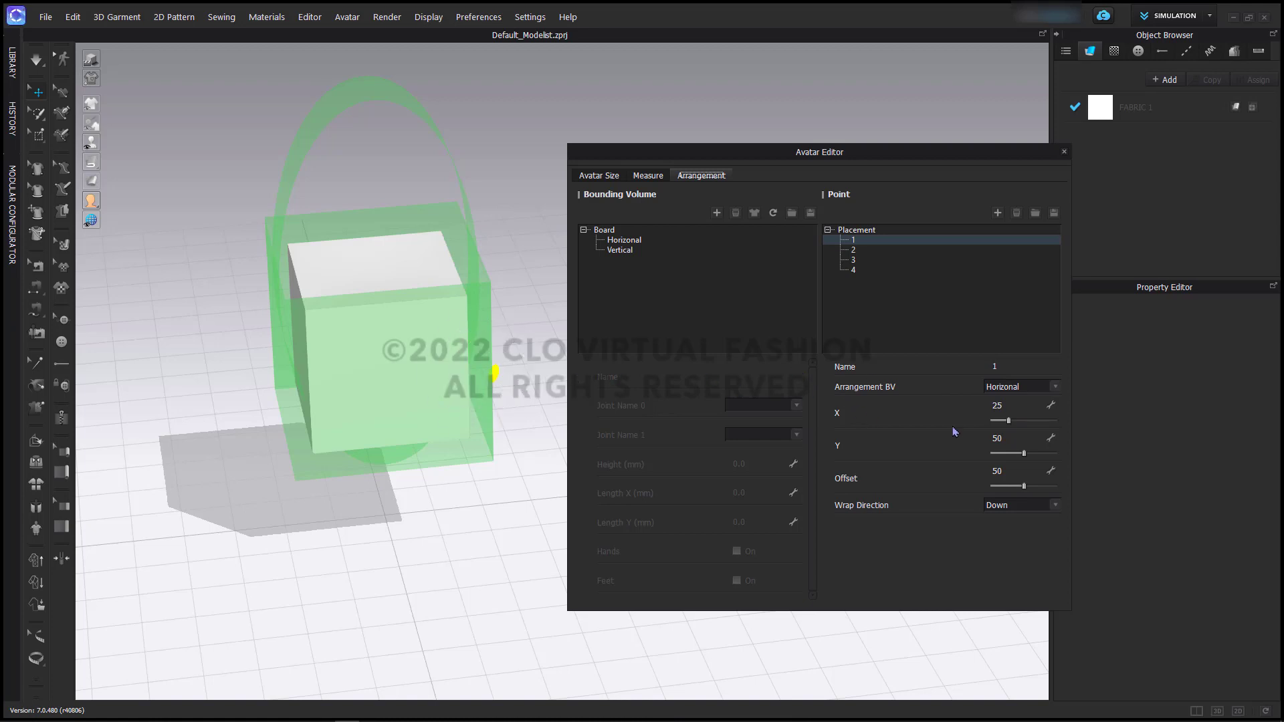
# Set arrangement point 1's X position to 13, keeping its Wrap Direction as Down
pyautogui.doubleClick(1012, 405)
pyautogui.write('13')
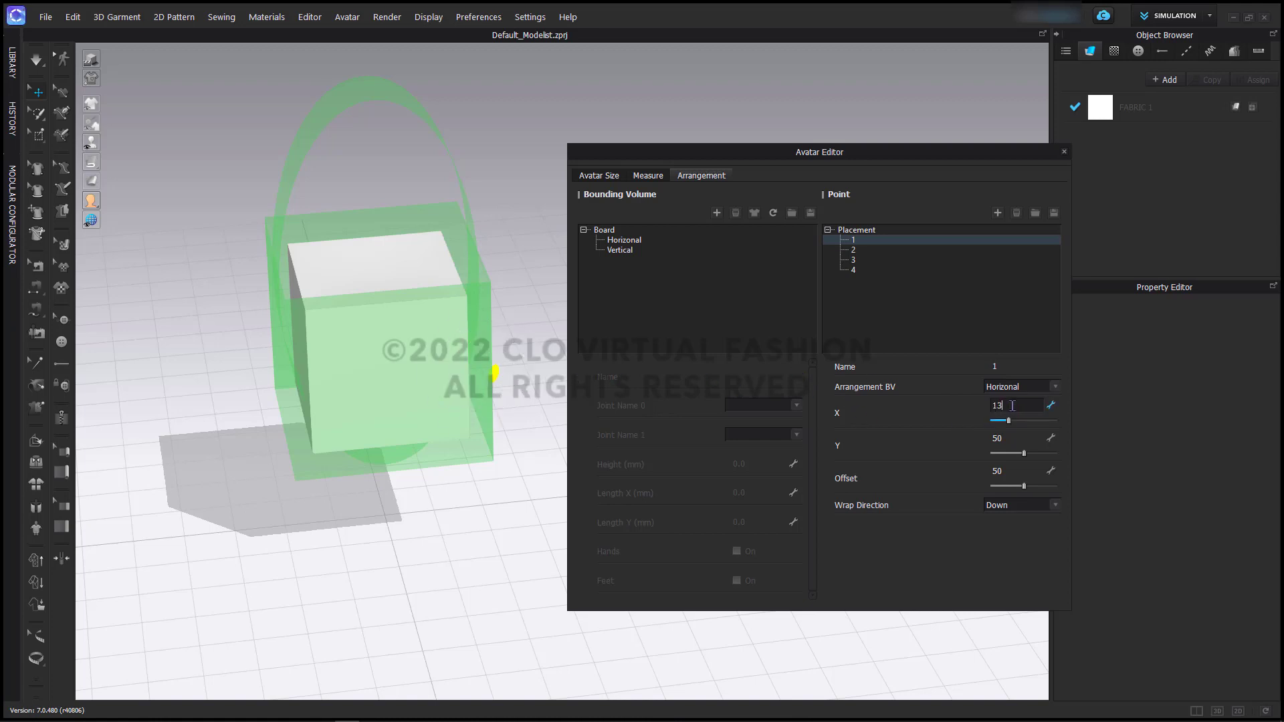
pyautogui.press('Return')
pyautogui.moveTo(430, 464); pyautogui.dragTo(396, 441, button='right')
pyautogui.click(1001, 507)
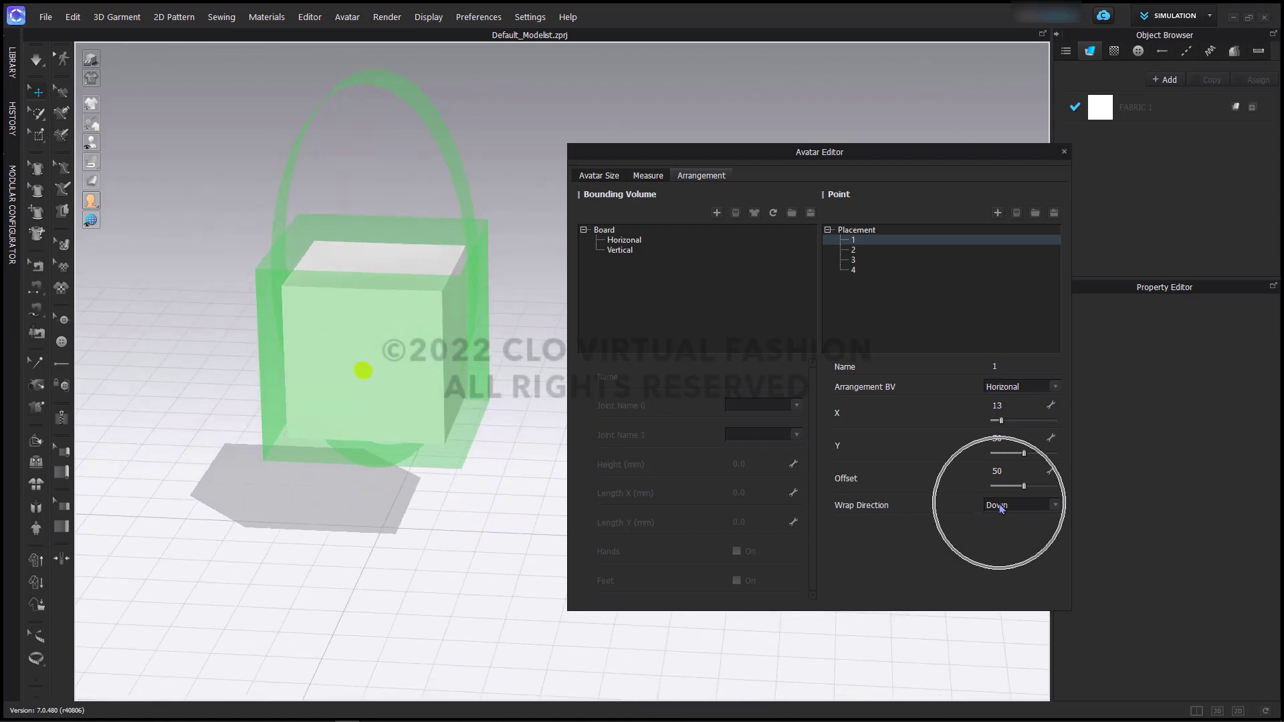
pyautogui.click(1001, 507)
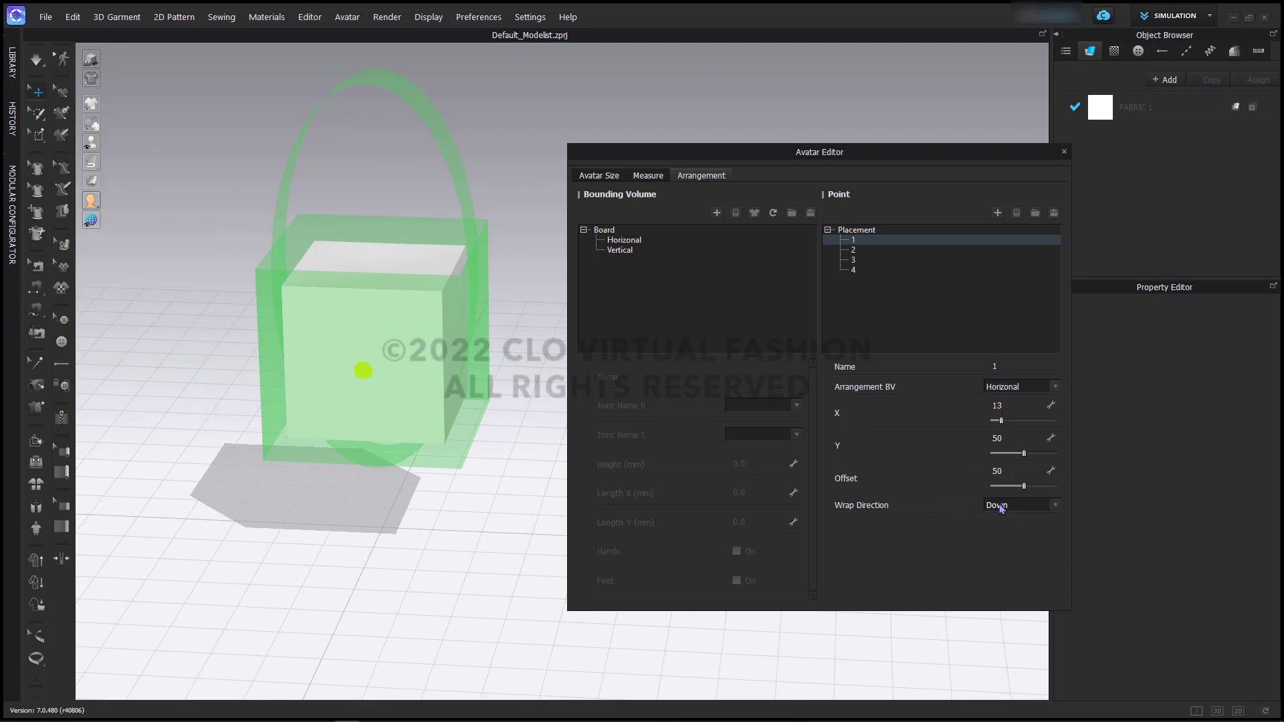
pyautogui.moveTo(349, 400)
pyautogui.mouseDown(button='right')
pyautogui.moveTo(373, 396)
pyautogui.moveTo(361, 395)
pyautogui.mouseUp(button='right')
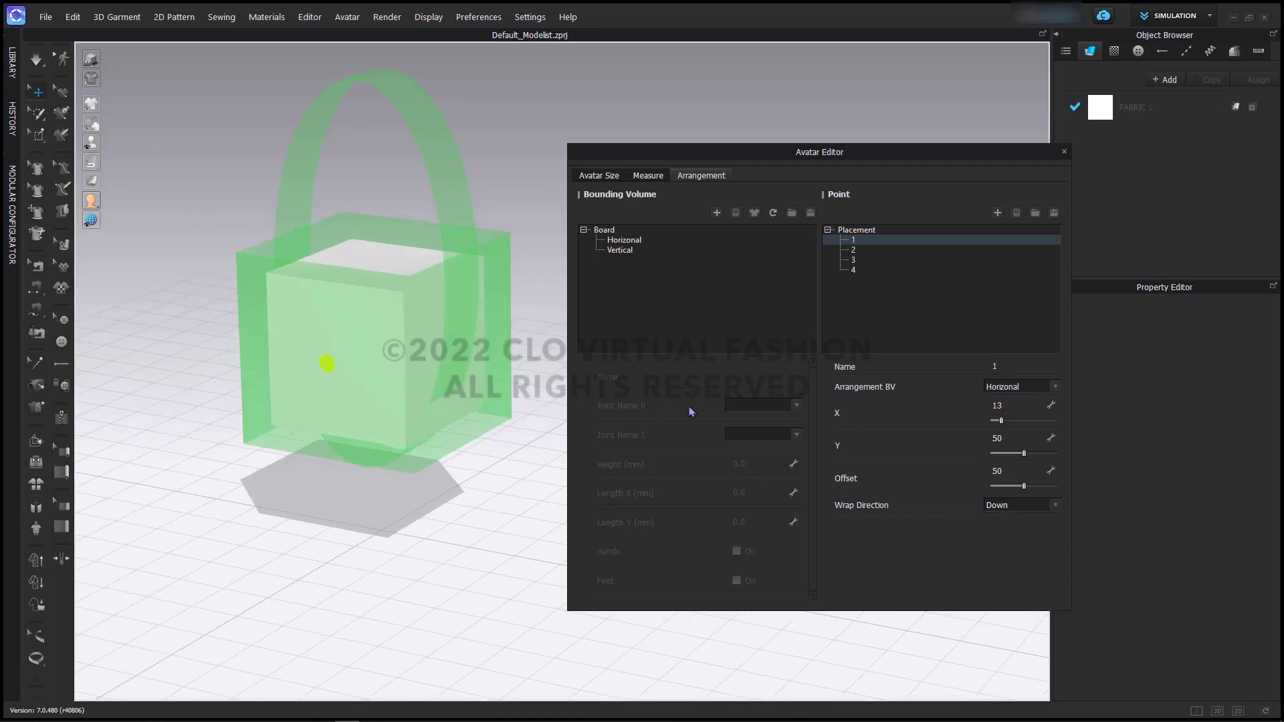
# Raise arrangement point 1 on the cube's face by setting its Y position to about 81
pyautogui.click(1023, 454)
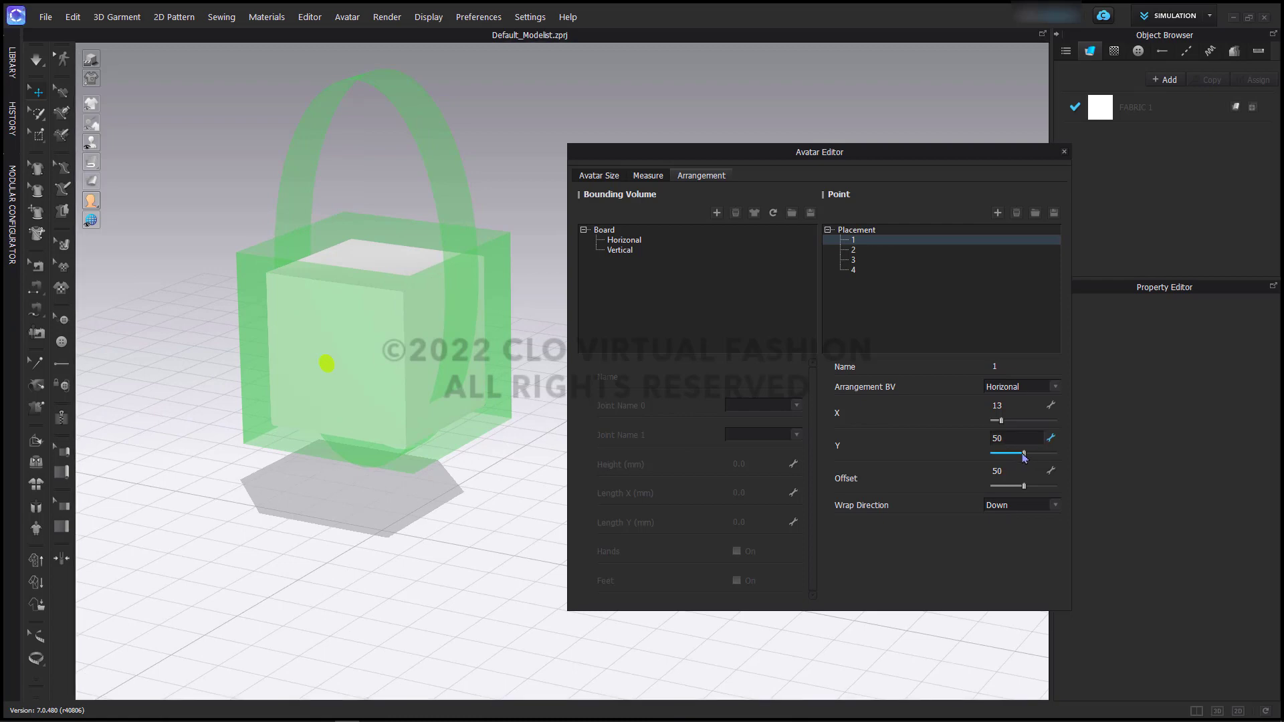
pyautogui.moveTo(1021, 457)
pyautogui.mouseDown()
pyautogui.moveTo(1009, 457)
pyautogui.moveTo(1044, 456)
pyautogui.mouseUp()
pyautogui.click(1002, 403)
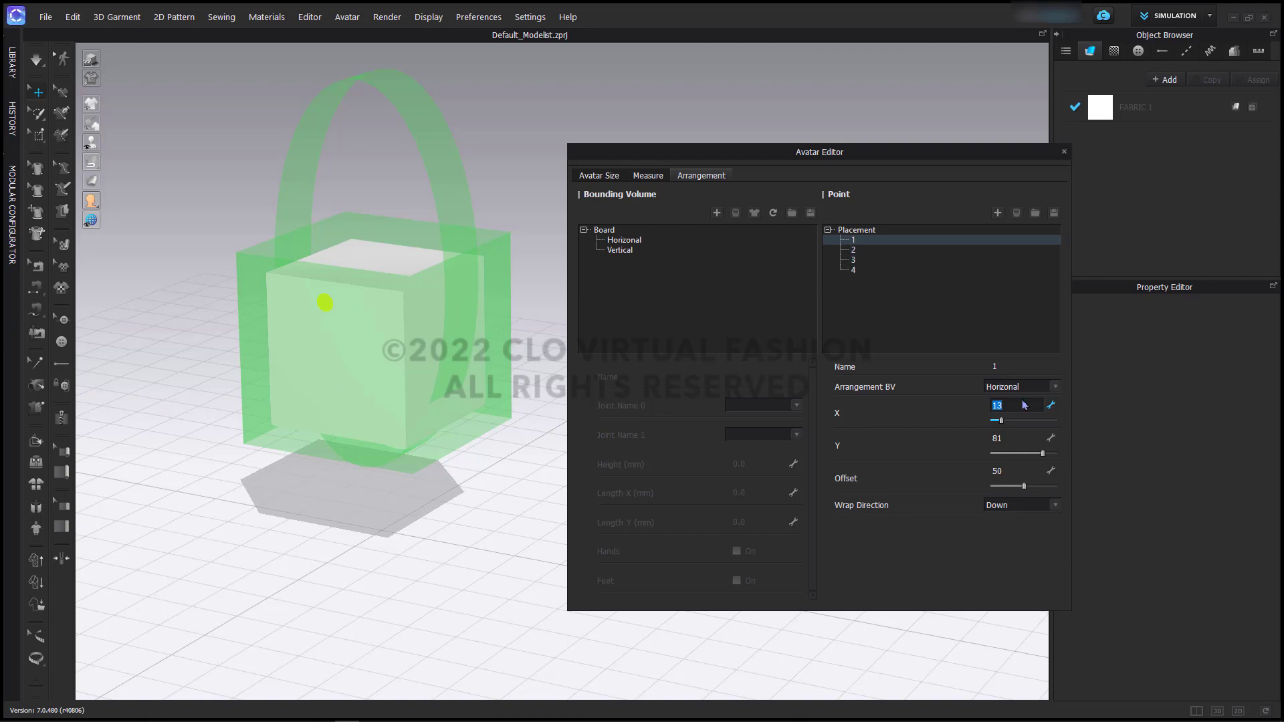
pyautogui.click(1018, 438)
# Assign arrangement point 2 to the Horizonal bounding volume and set its X position to 13
pyautogui.click(865, 250)
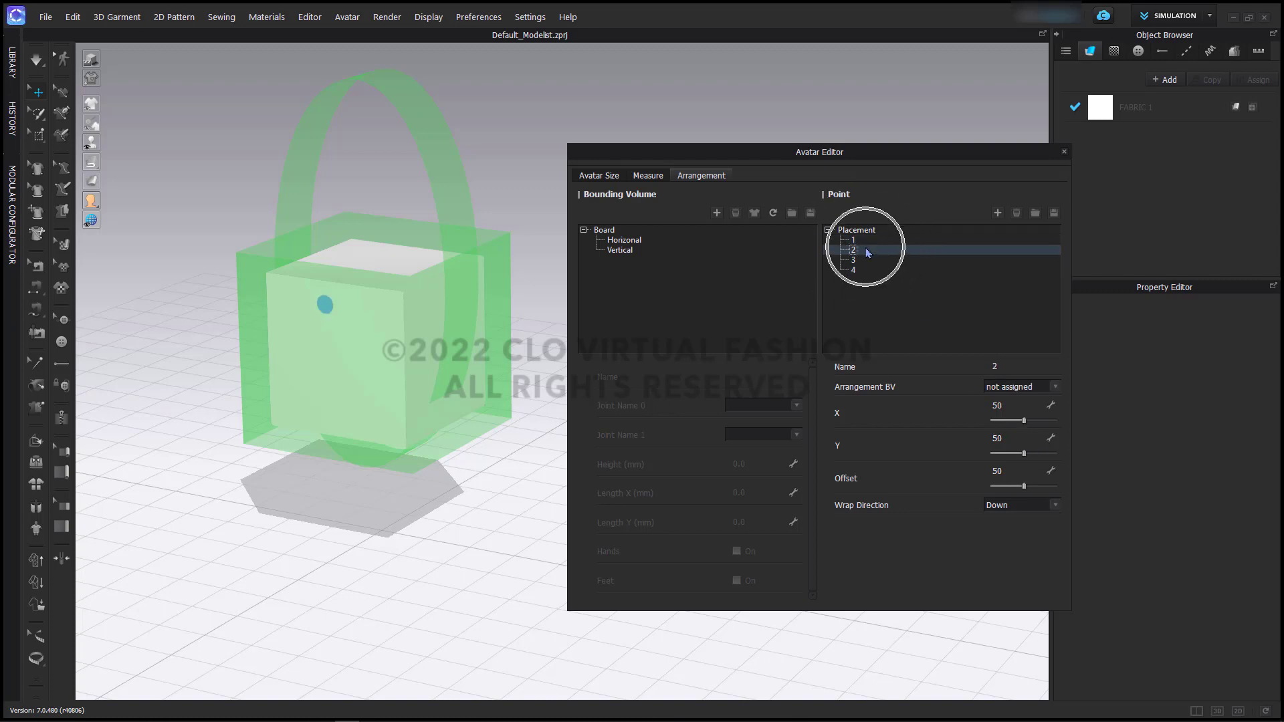
pyautogui.click(1019, 387)
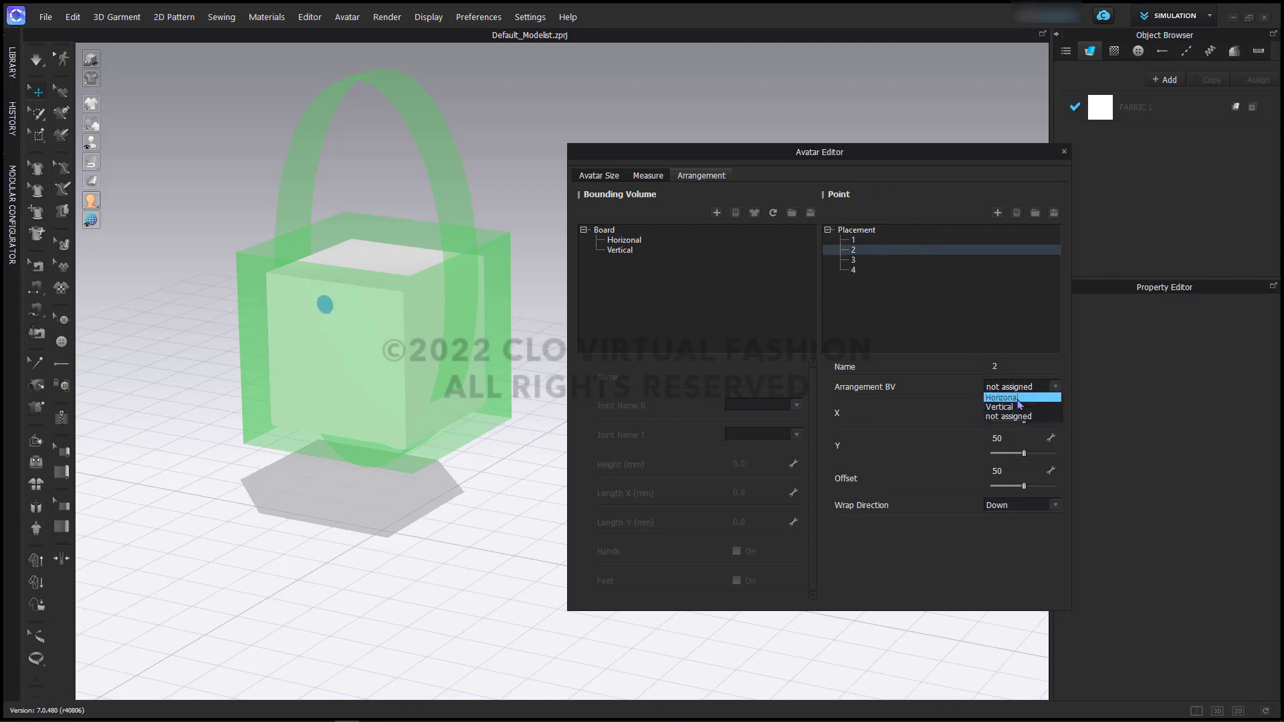
pyautogui.click(1016, 398)
pyautogui.click(1014, 406)
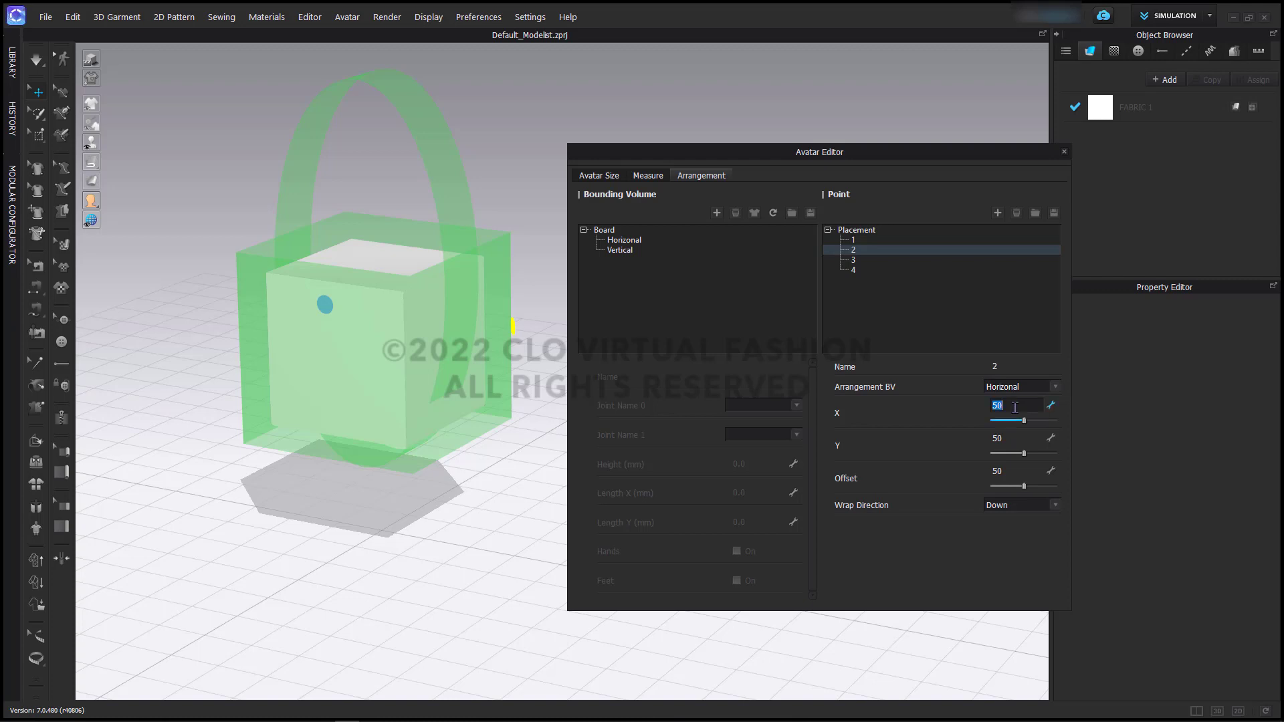
pyautogui.write('13')
pyautogui.press('Return')
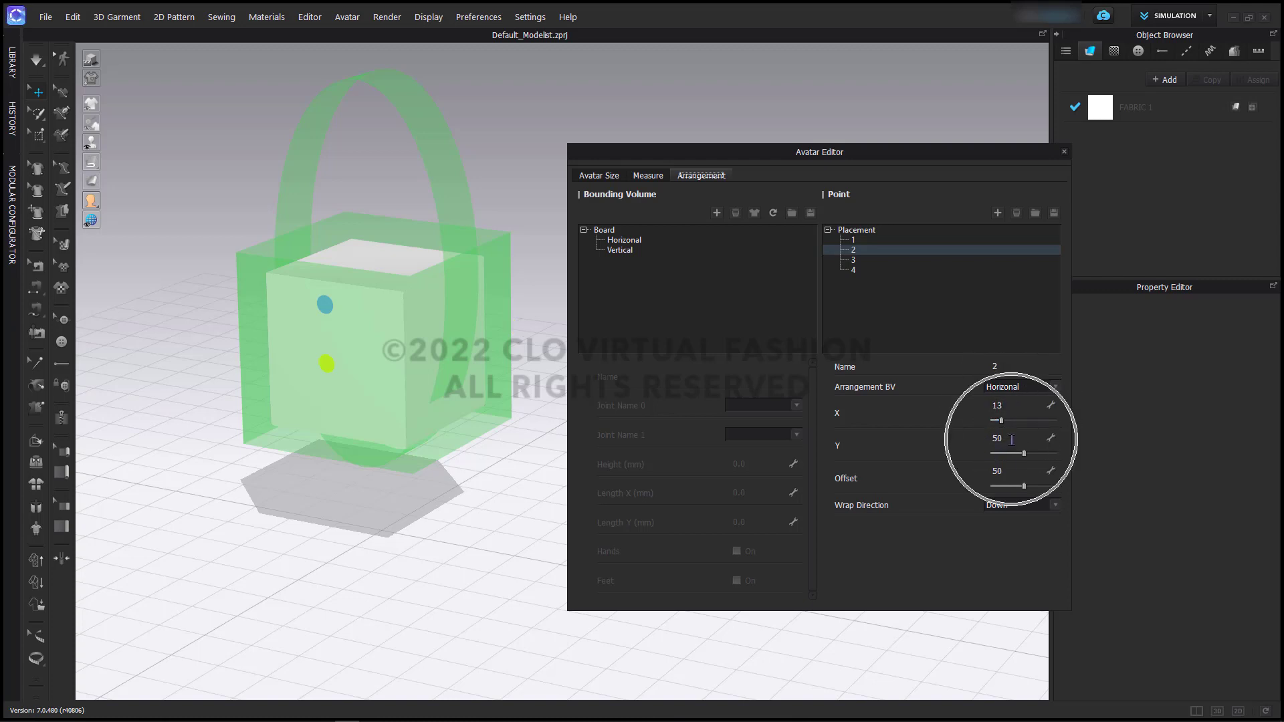
# Try lowering arrangement point 2's Offset to 22, and undo that change
pyautogui.moveTo(324, 373); pyautogui.dragTo(289, 375, button='right')
pyautogui.scroll(3, 301, 377)
pyautogui.scroll(2, 301, 377)
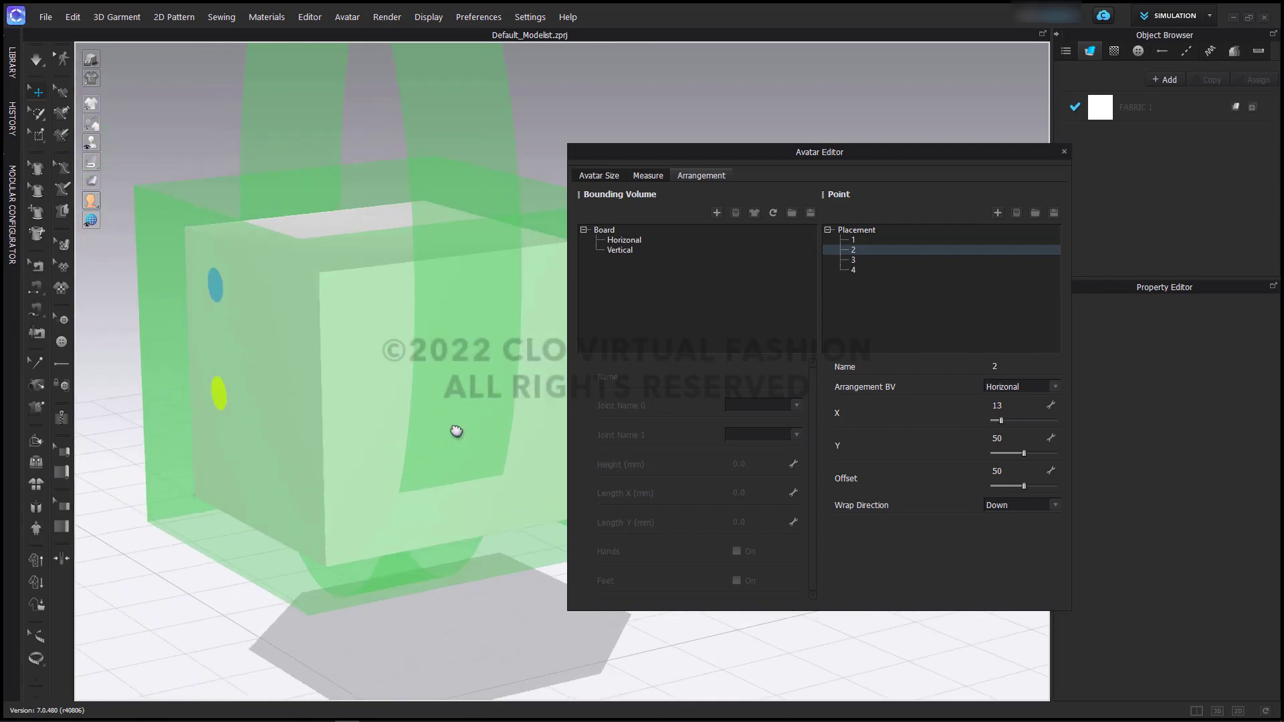
pyautogui.moveTo(453, 430); pyautogui.dragTo(562, 401, button='right')
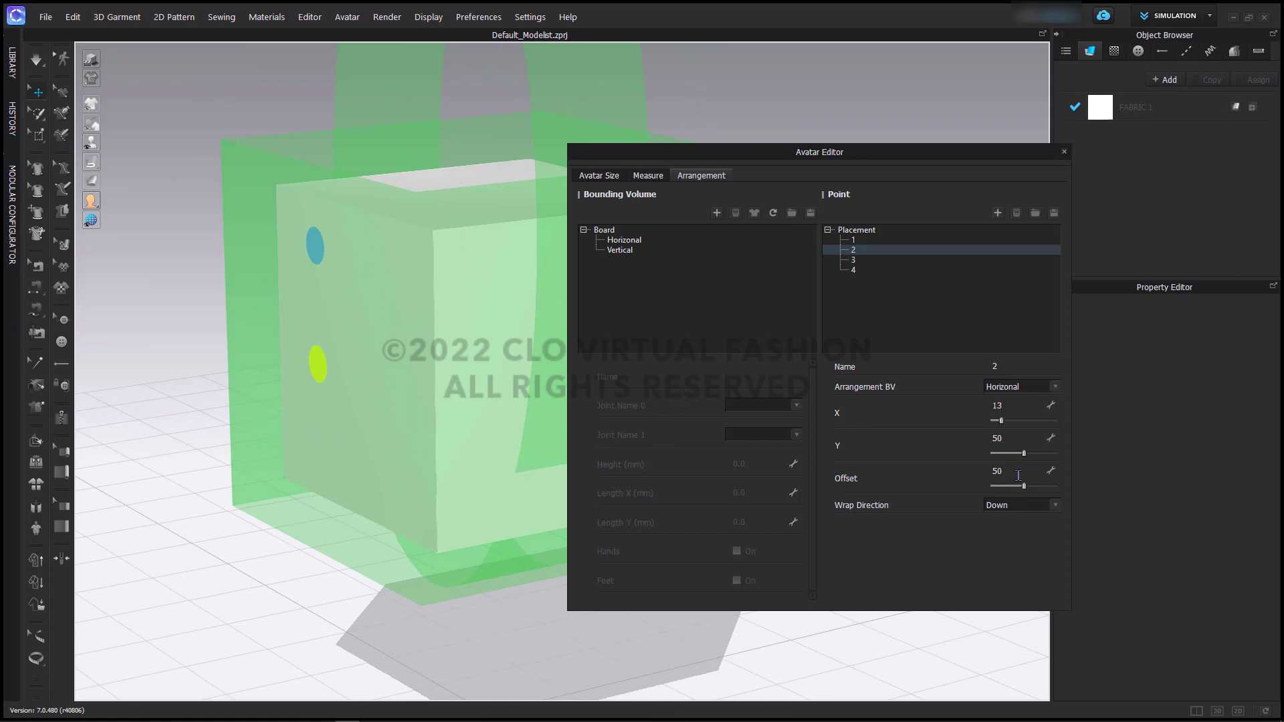
pyautogui.moveTo(1026, 489)
pyautogui.mouseDown()
pyautogui.moveTo(1010, 489)
pyautogui.moveTo(1053, 498)
pyautogui.moveTo(1009, 499)
pyautogui.mouseUp()
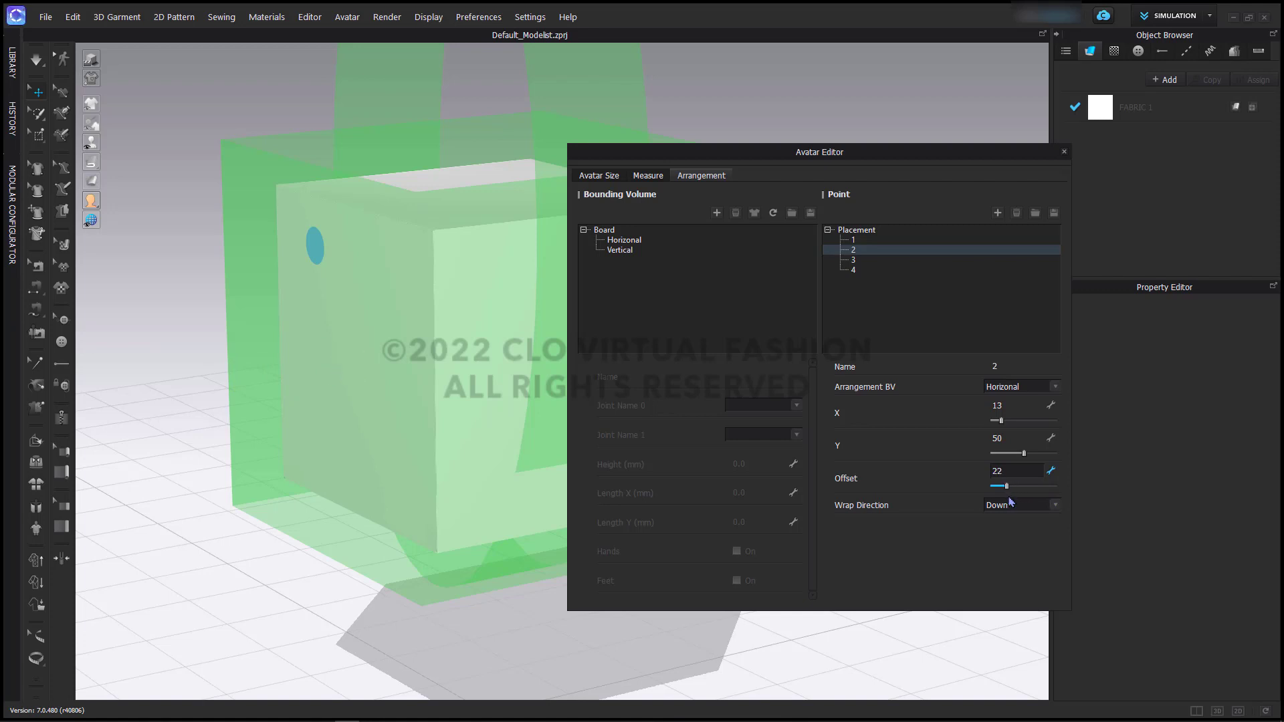
pyautogui.hotkey('ctrl', 'z')
# Assign arrangement point 3 to the Vertical bounding volume and set its X position to 0
pyautogui.moveTo(482, 473)
pyautogui.mouseDown(button='right')
pyautogui.moveTo(407, 482)
pyautogui.moveTo(393, 513)
pyautogui.moveTo(473, 473)
pyautogui.mouseUp(button='right')
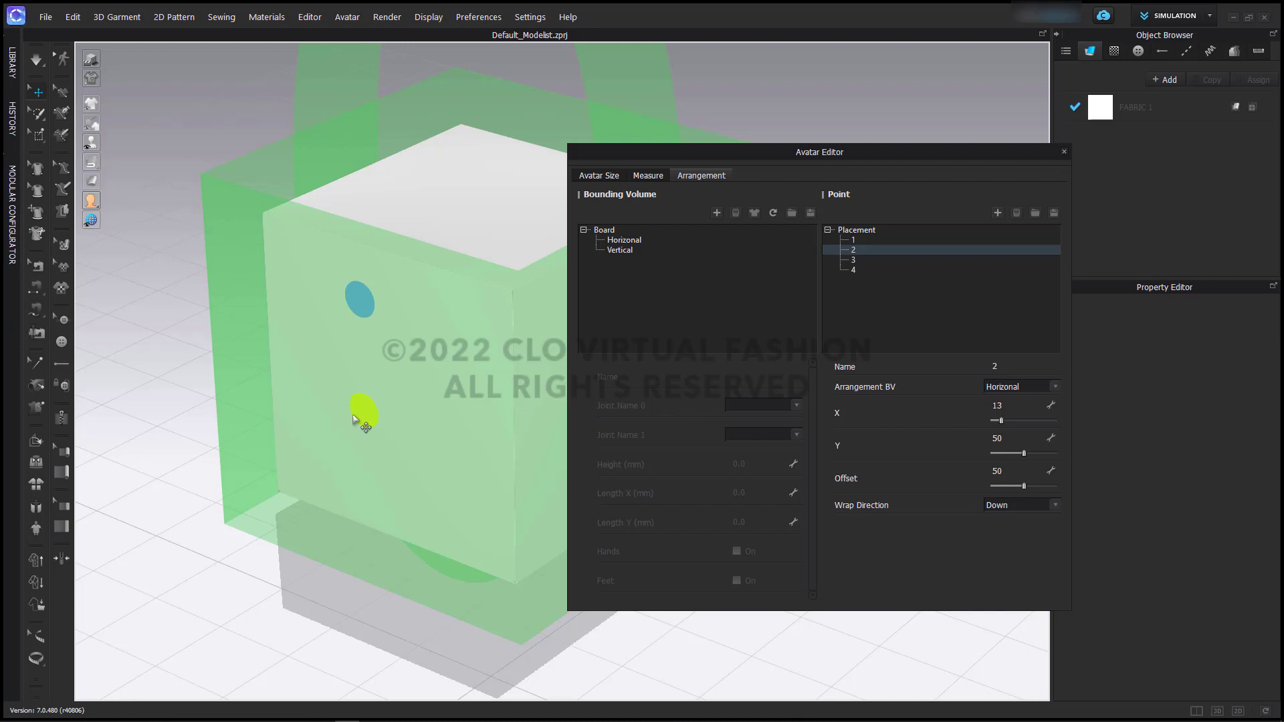
pyautogui.scroll(-3, 372, 430)
pyautogui.moveTo(375, 436); pyautogui.dragTo(297, 454, button='middle')
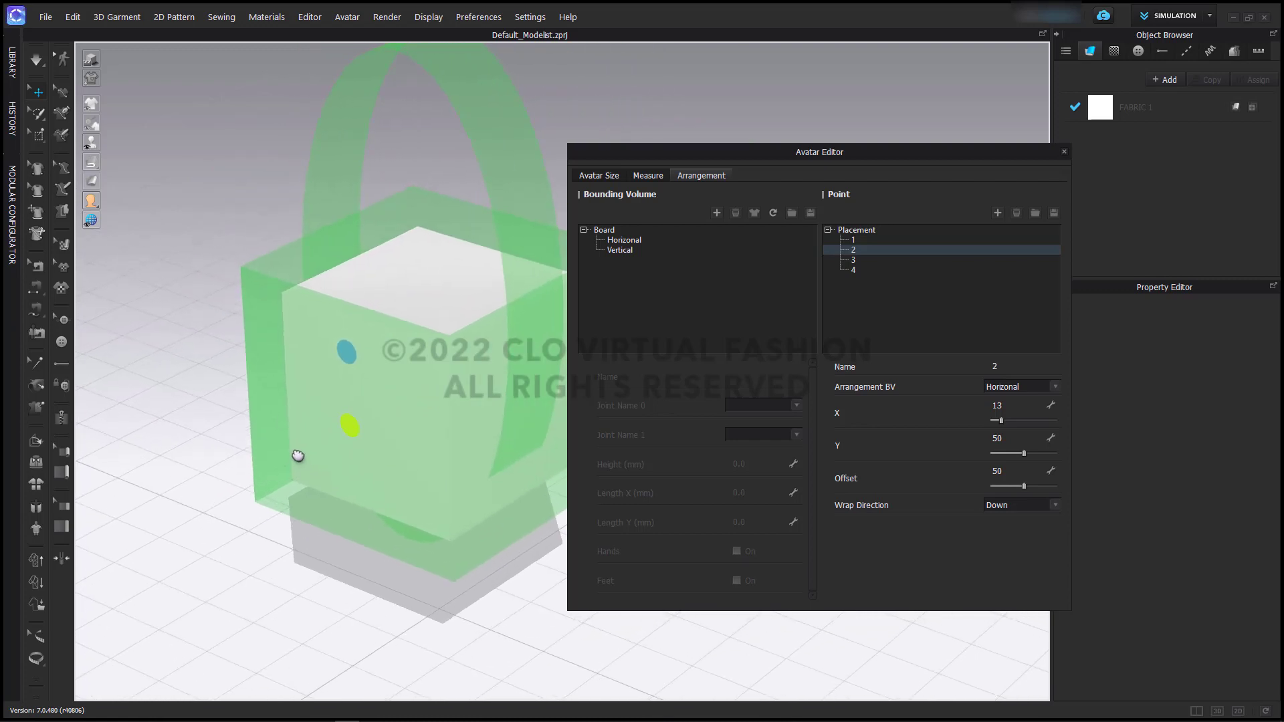
pyautogui.click(889, 265)
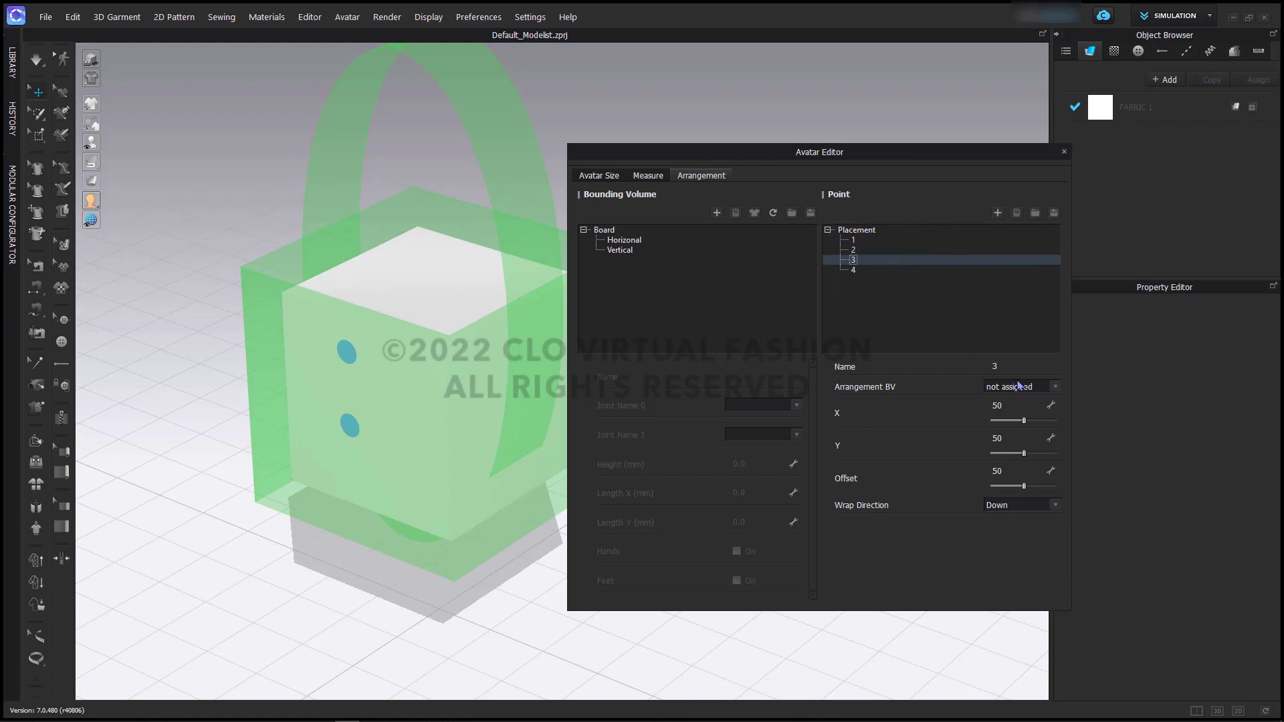
pyautogui.click(1018, 387)
pyautogui.click(1018, 406)
pyautogui.moveTo(427, 435); pyautogui.dragTo(508, 318, button='right')
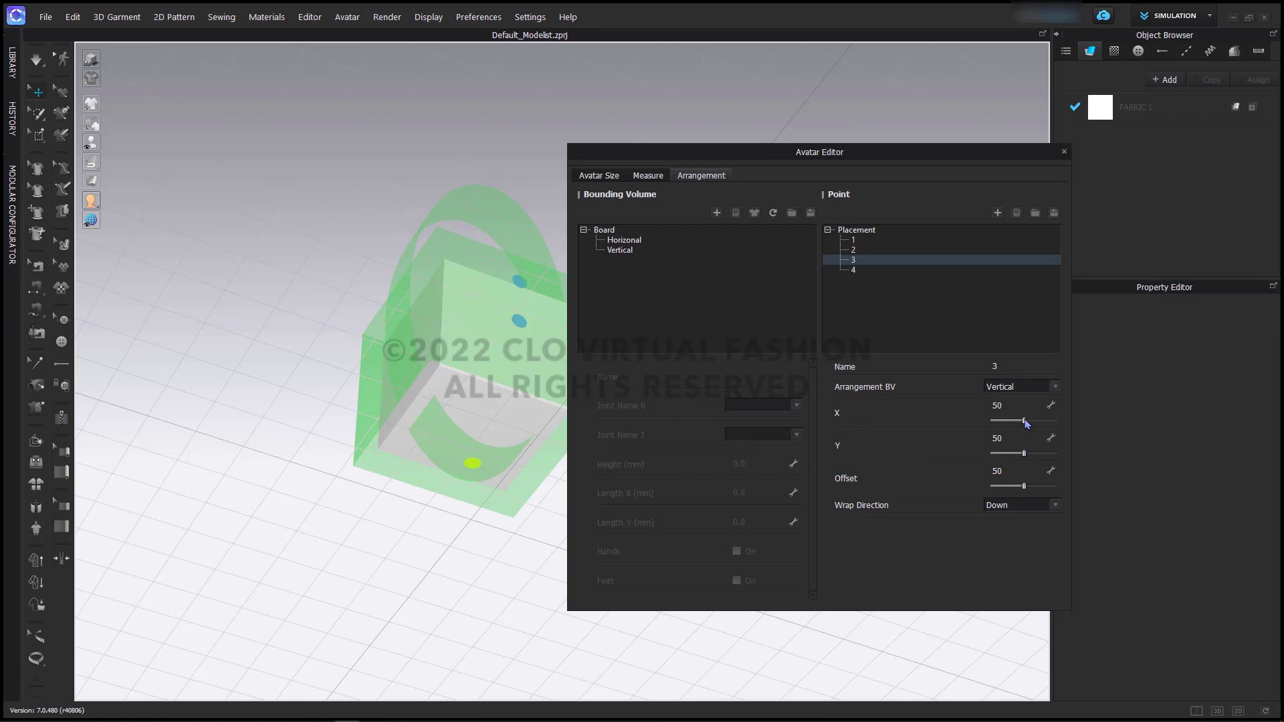
pyautogui.moveTo(1024, 421); pyautogui.dragTo(992, 428)
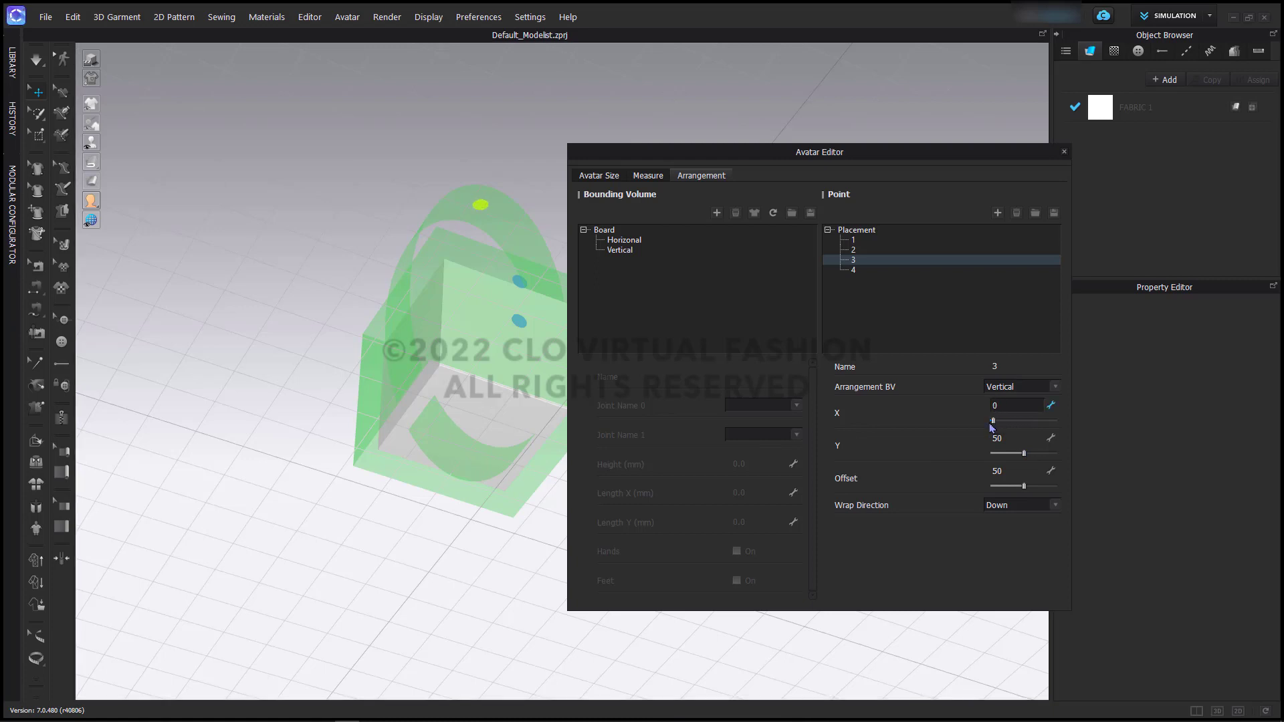
pyautogui.moveTo(992, 428)
pyautogui.mouseDown()
pyautogui.moveTo(1055, 428)
pyautogui.moveTo(992, 428)
pyautogui.mouseUp()
pyautogui.moveTo(515, 315); pyautogui.dragTo(410, 473, button='right')
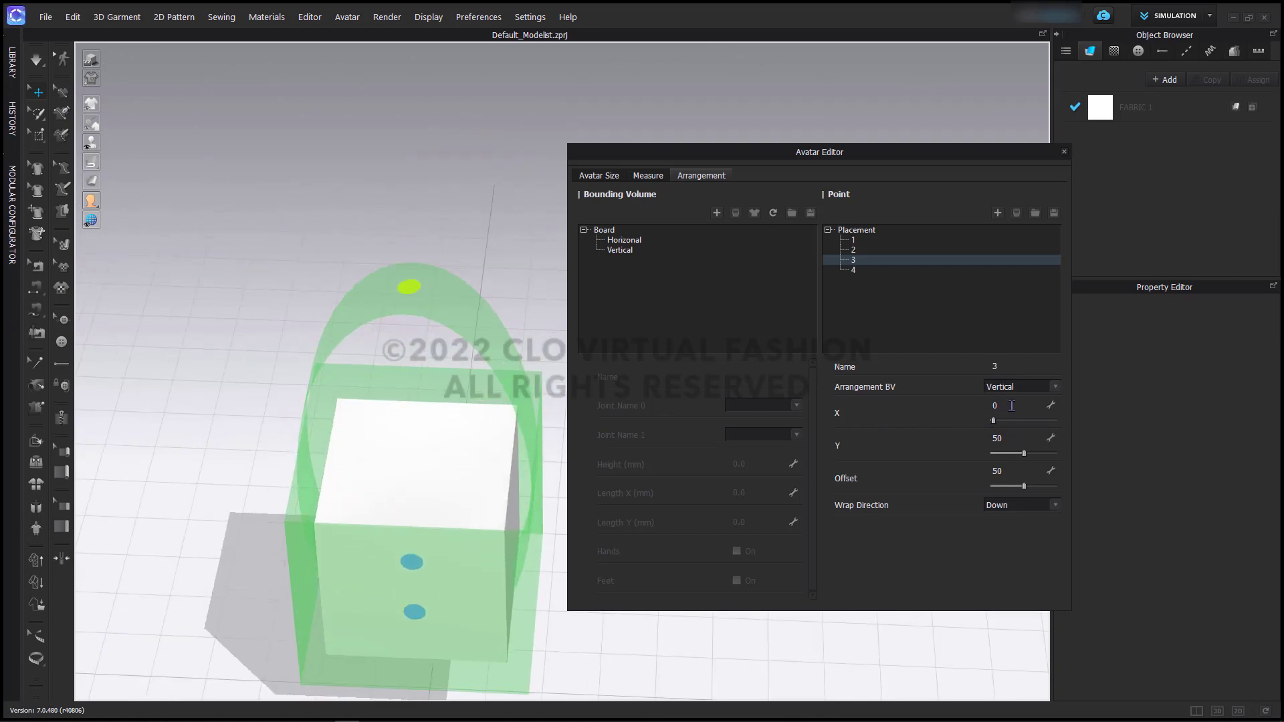
pyautogui.click(1011, 407)
# Assign arrangement point 4 to the Vertical bounding volume and set its X position to 15
pyautogui.click(872, 271)
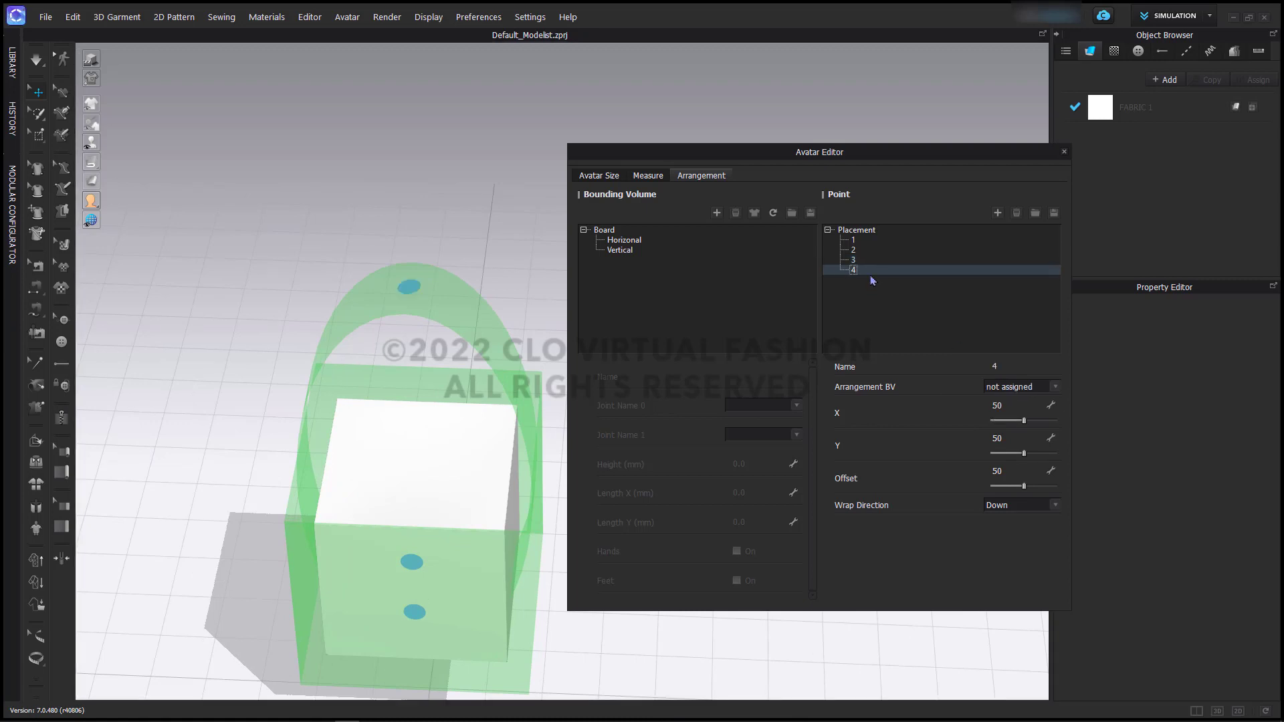
pyautogui.click(1026, 388)
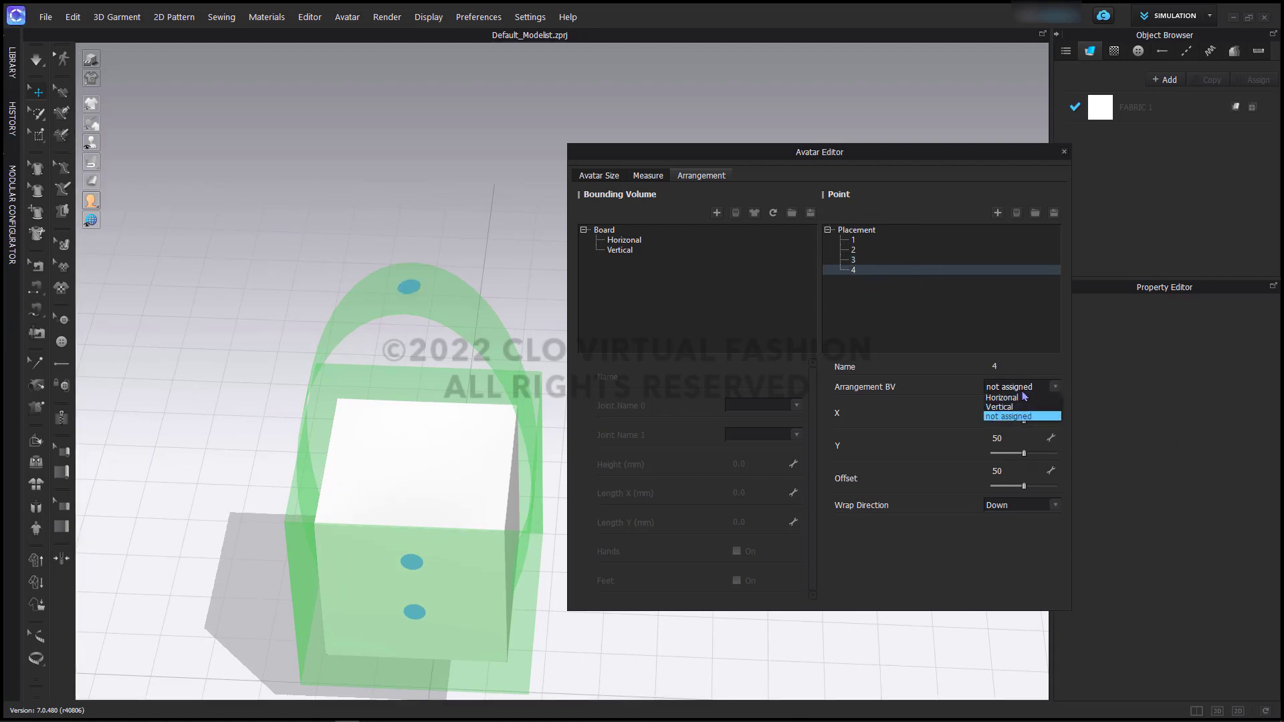
pyautogui.click(1024, 407)
pyautogui.moveTo(361, 499); pyautogui.dragTo(421, 385, button='right')
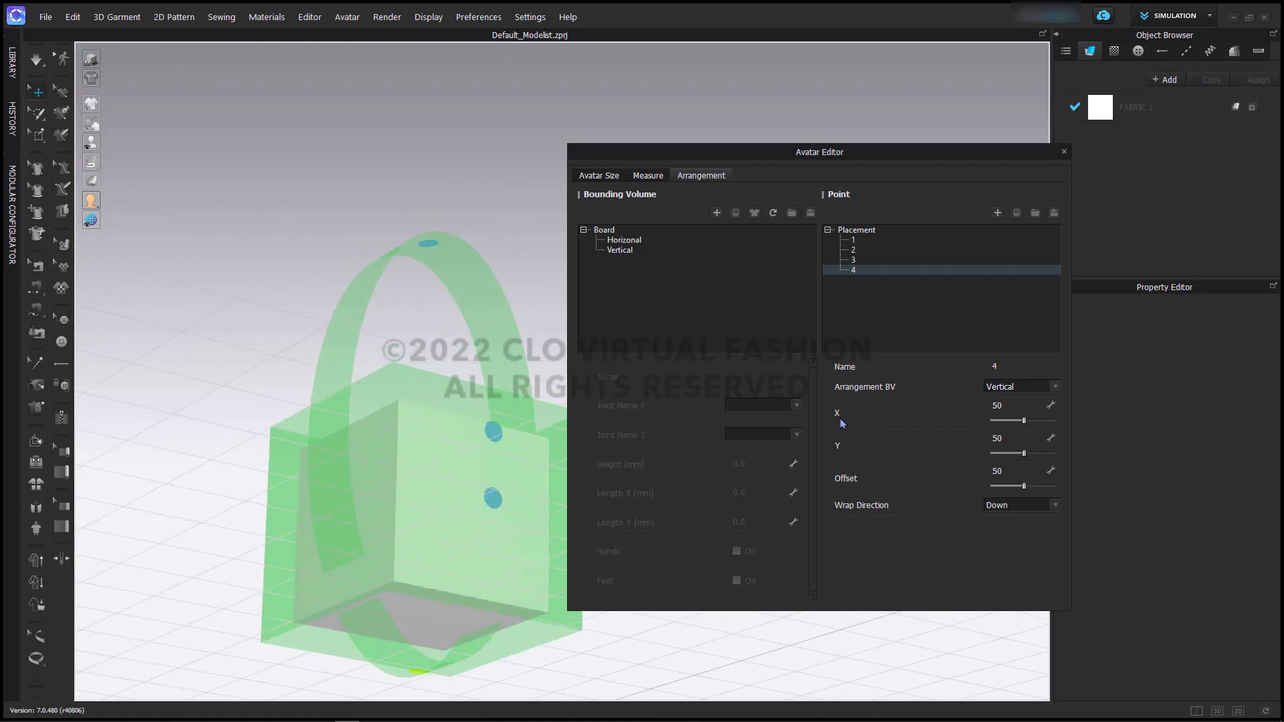
pyautogui.moveTo(1024, 424); pyautogui.dragTo(1003, 425)
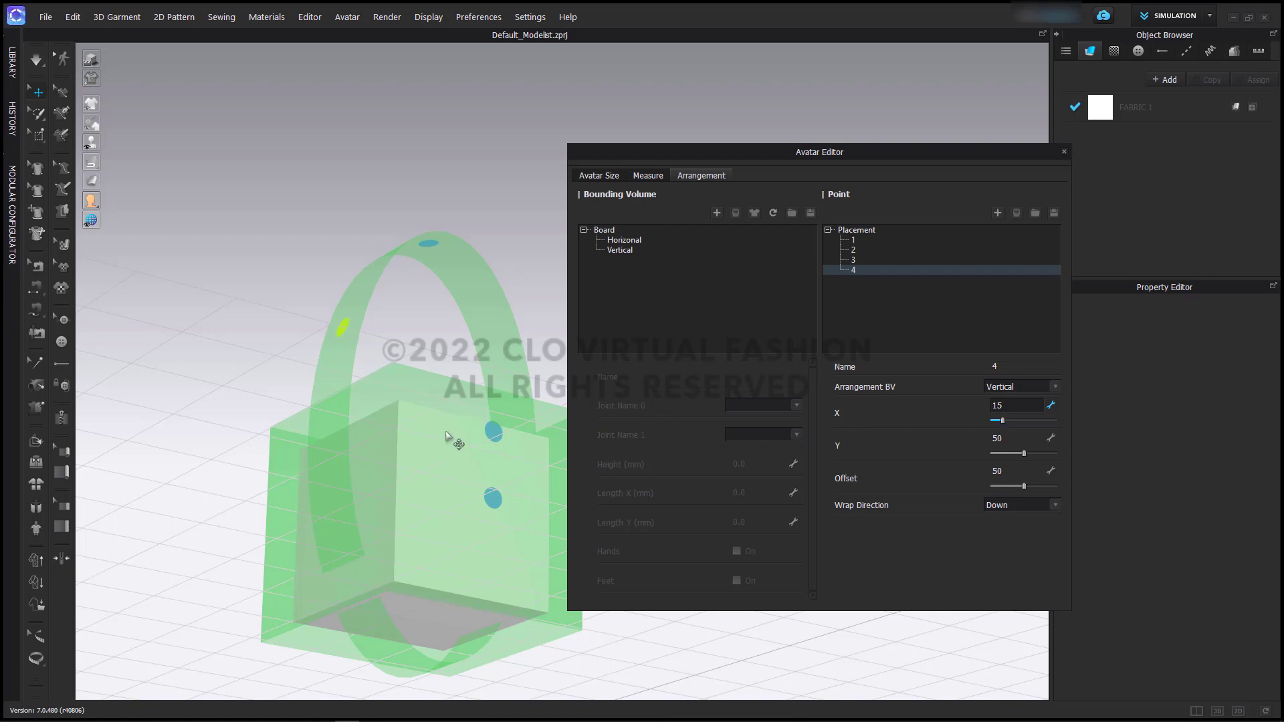
pyautogui.moveTo(453, 445); pyautogui.dragTo(433, 496, button='right')
pyautogui.moveTo(382, 386); pyautogui.dragTo(289, 388, button='right')
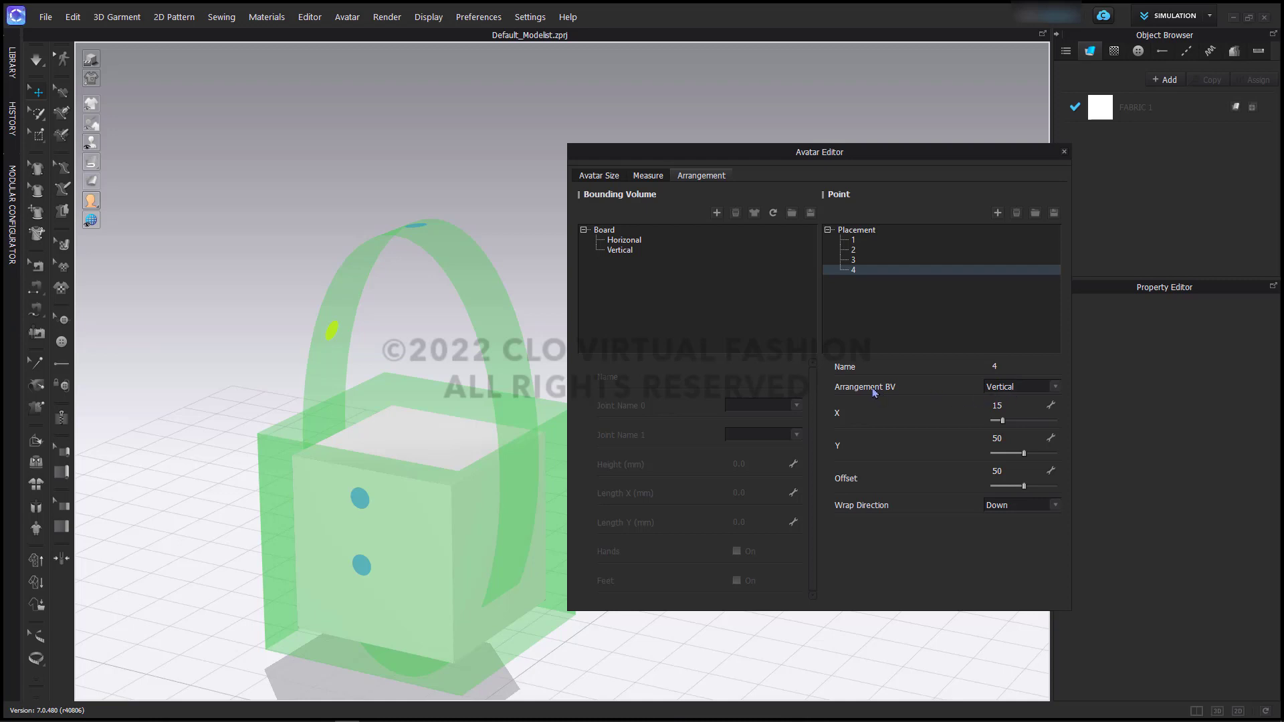
# Close the Avatar Editor and show the arrangement points around the cube avatar
pyautogui.click(1064, 152)
pyautogui.scroll(-3, 691, 330)
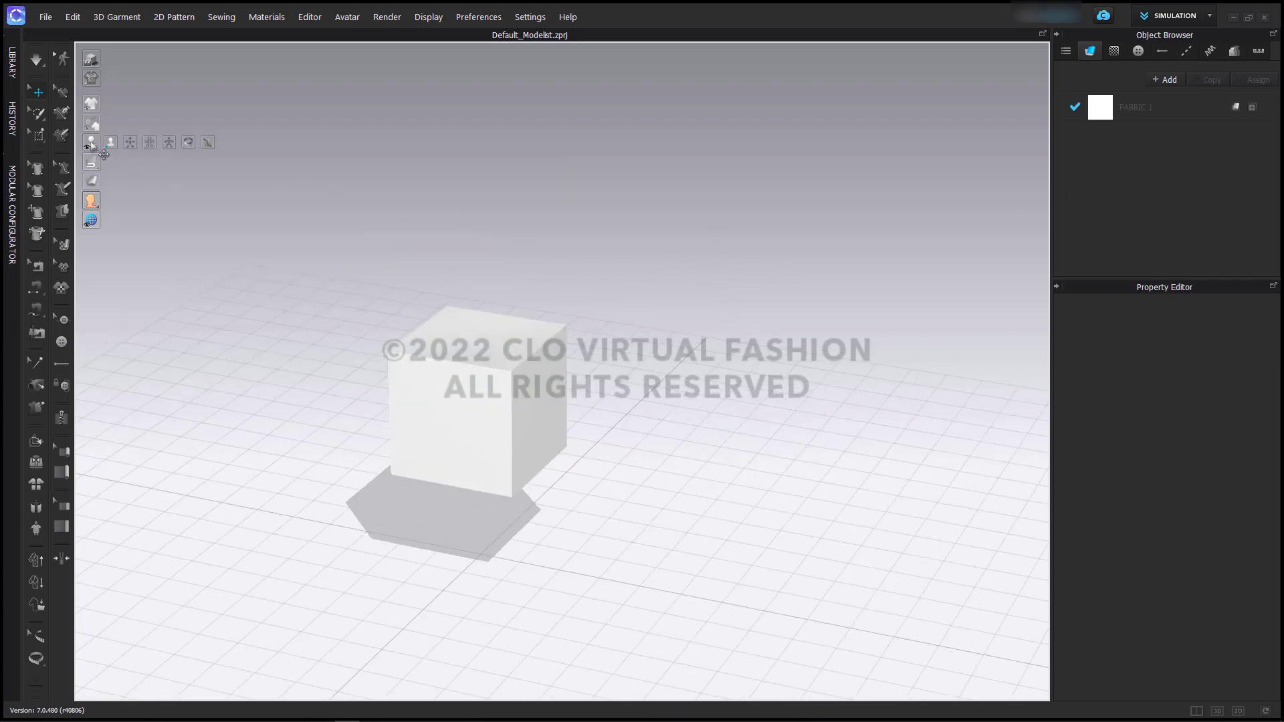
pyautogui.click(130, 143)
pyautogui.moveTo(510, 238); pyautogui.dragTo(542, 241, button='right')
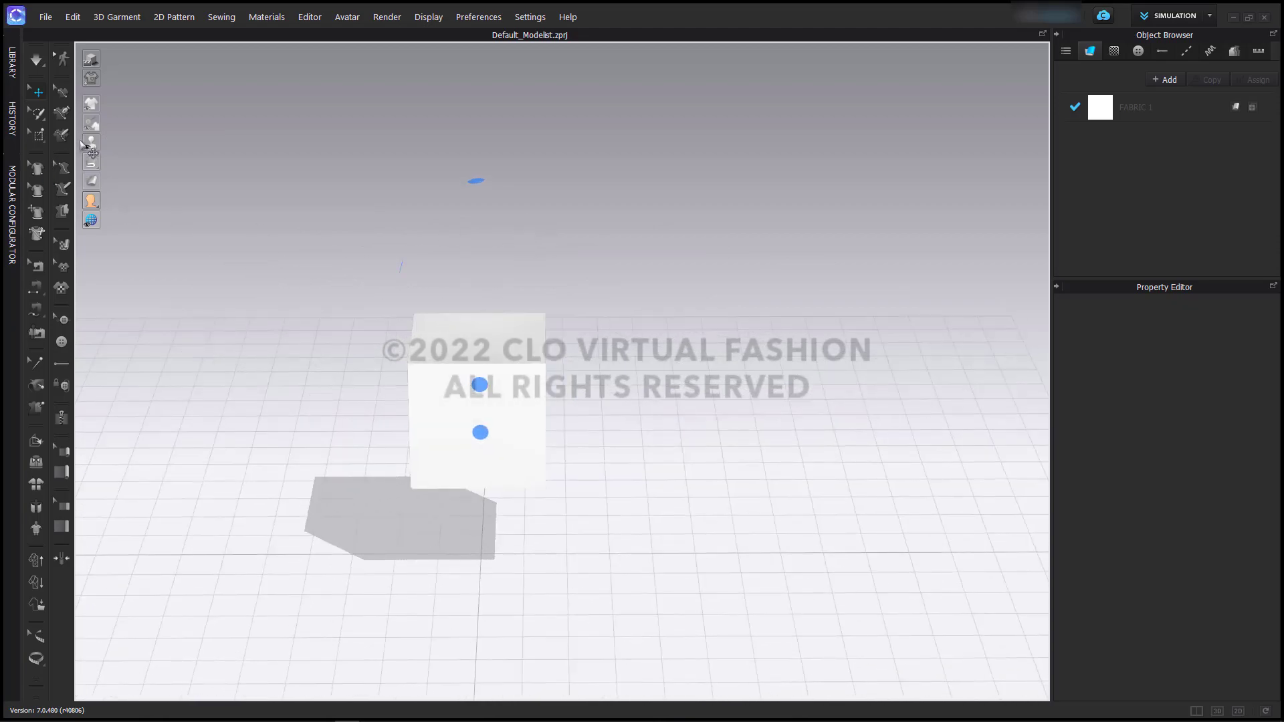
pyautogui.moveTo(91, 143)
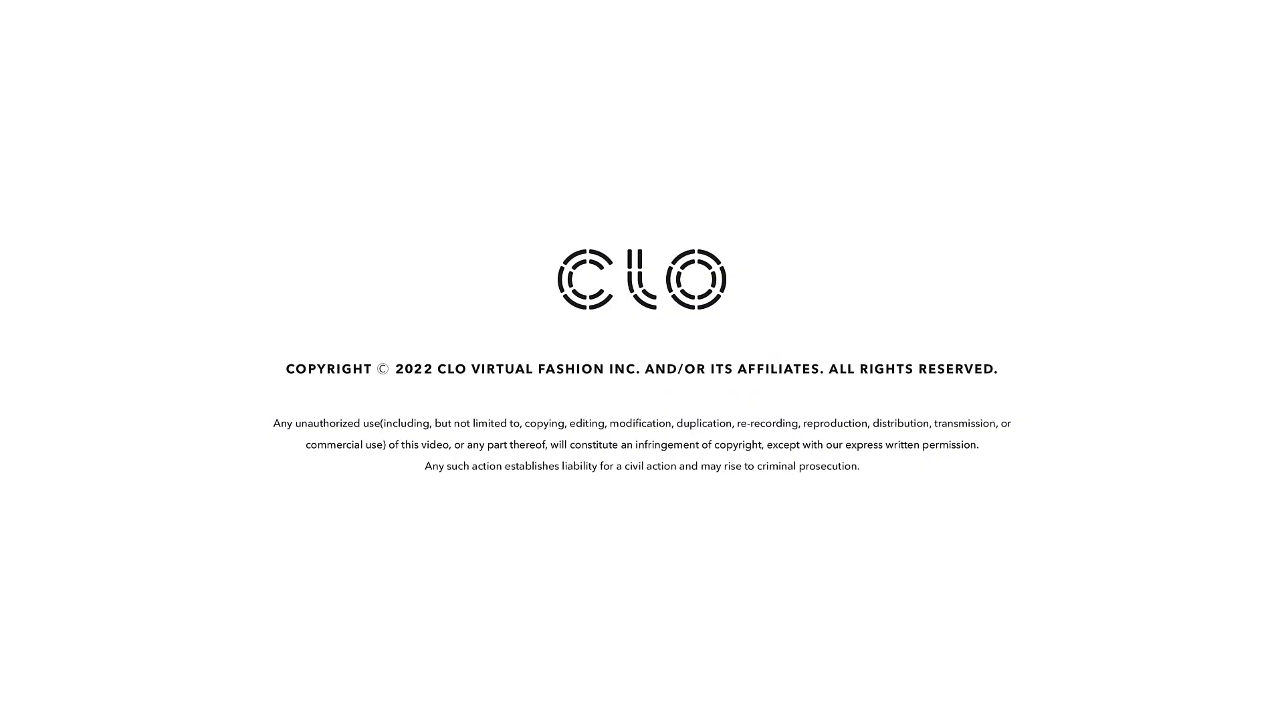